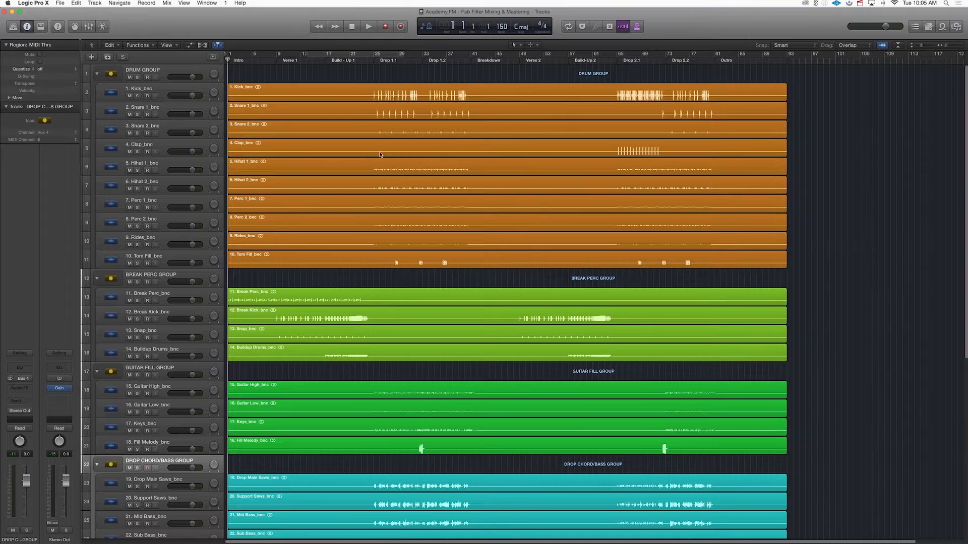
Set the cycle range over Drop 1.1 and Drop 1.2, then solo the DRUM GROUP for playback.
{"action": "left_click_drag", "start_coordinate": [374, 53], "coordinate": [471, 53]}
{"action": "left_click", "coordinate": [137, 77]}
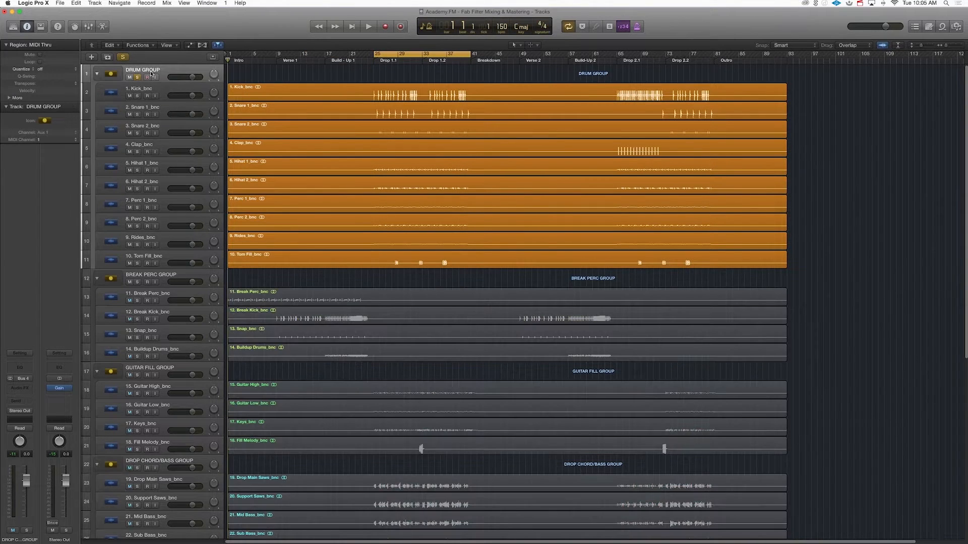
{"action": "key", "text": "space"}
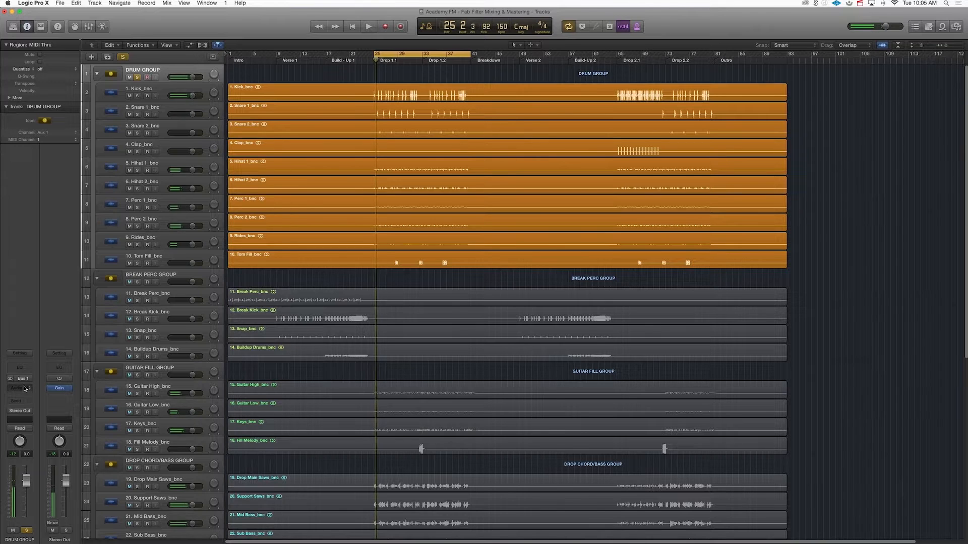
Insert FabFilter Pro-C 2 on the DRUM GROUP and place its window over the arrangement.
{"action": "left_click", "coordinate": [30, 387]}
{"action": "mouse_move", "coordinate": [35, 482]}
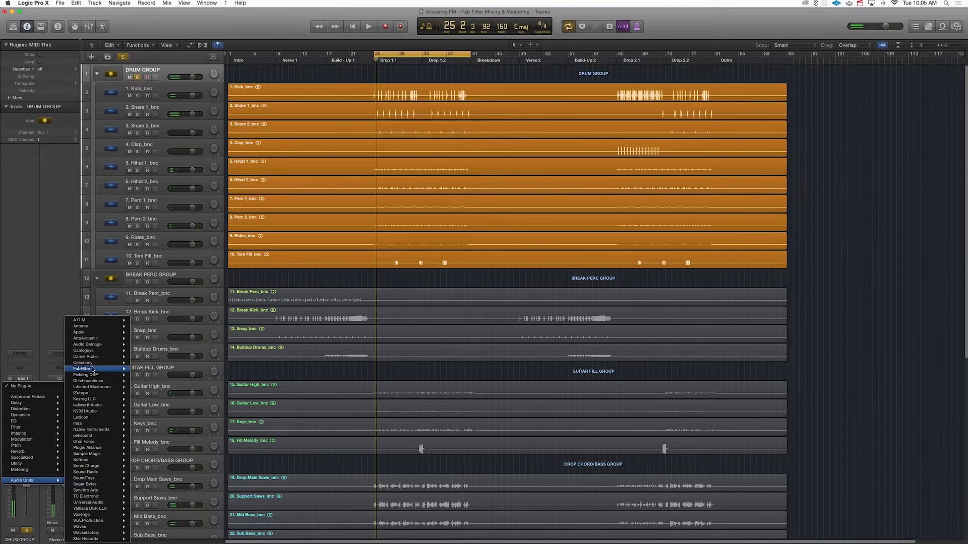
{"action": "mouse_move", "coordinate": [96, 369]}
{"action": "mouse_move", "coordinate": [171, 381]}
{"action": "left_click", "coordinate": [202, 382]}
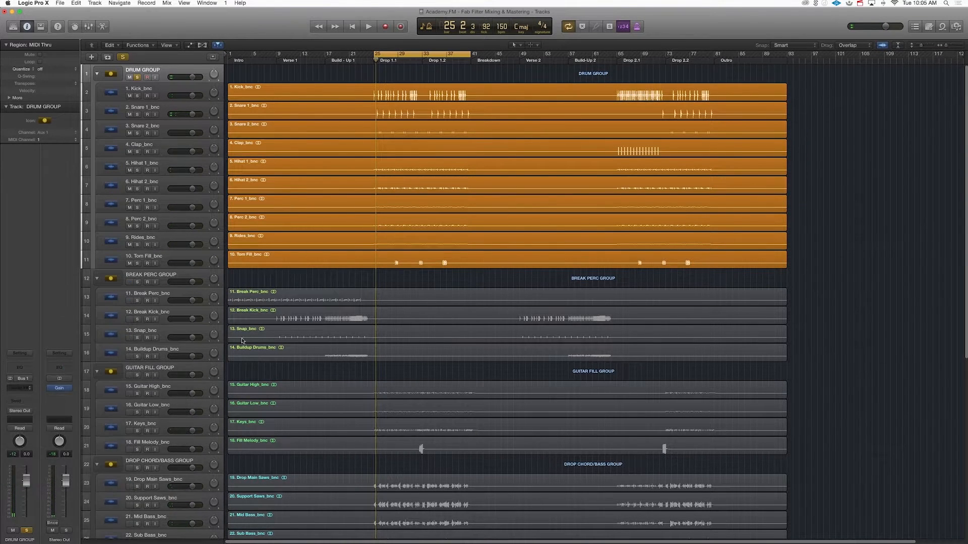
{"action": "left_click_drag", "start_coordinate": [221, 37], "coordinate": [604, 117]}
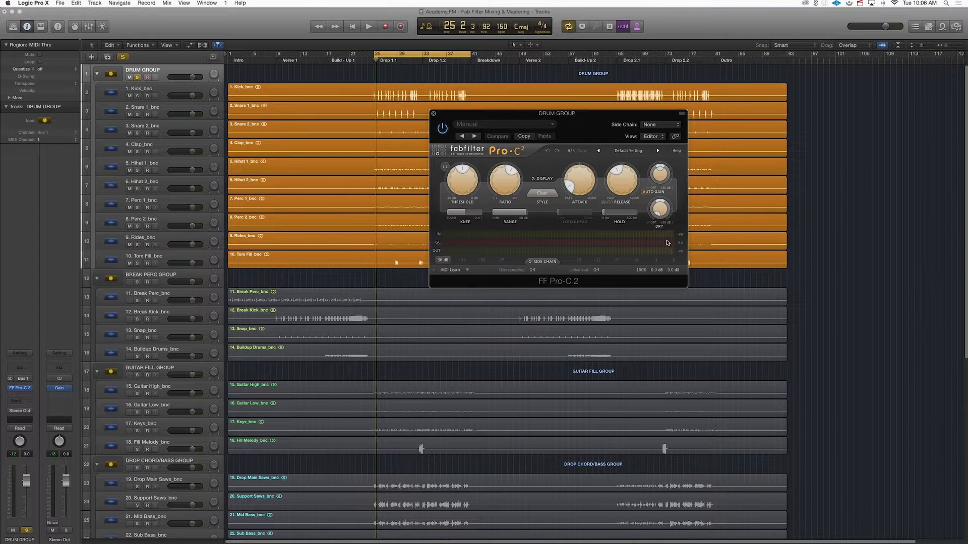
Set the Pro-C 2 compression style to Vocal and keep the plug-in's level display collapsed.
{"action": "mouse_move", "coordinate": [667, 243]}
{"action": "left_click", "coordinate": [541, 178]}
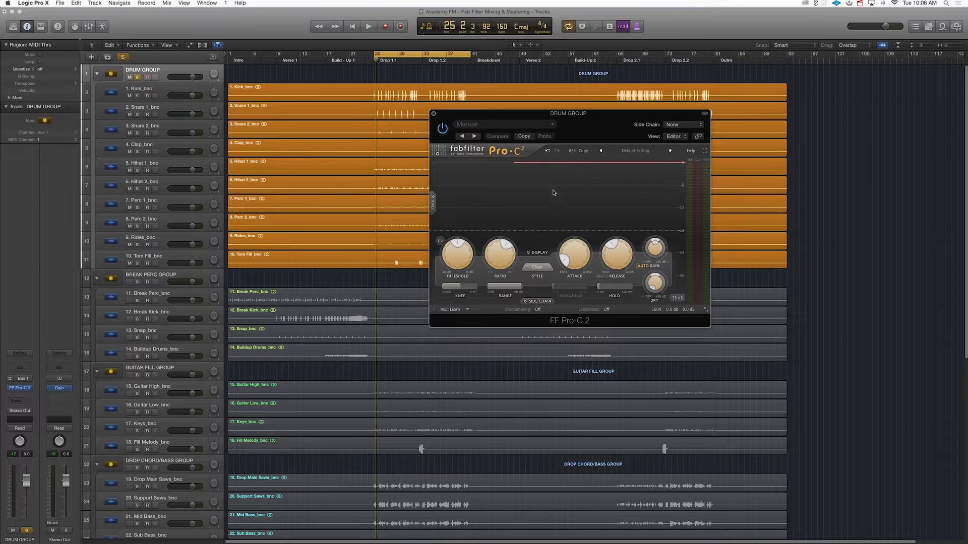
{"action": "left_click", "coordinate": [538, 267]}
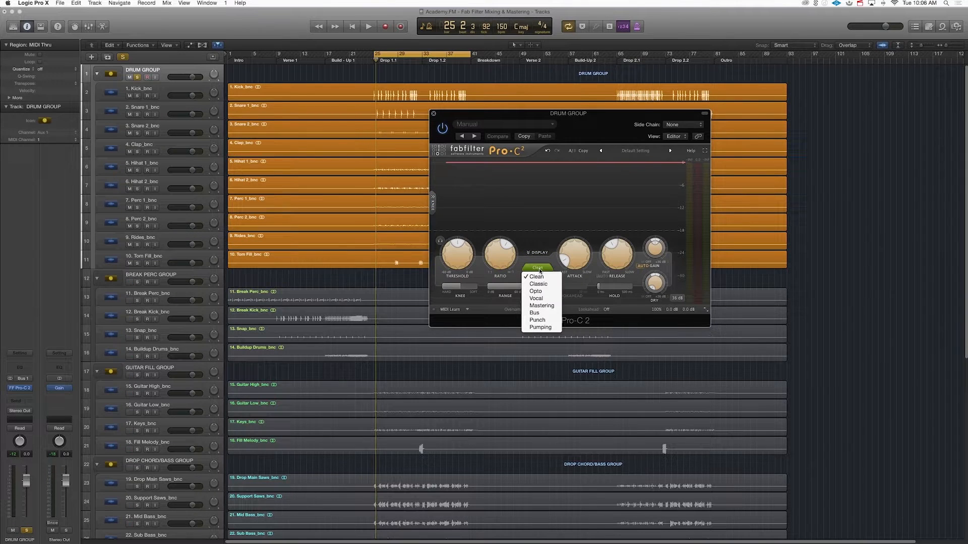
{"action": "left_click", "coordinate": [535, 298]}
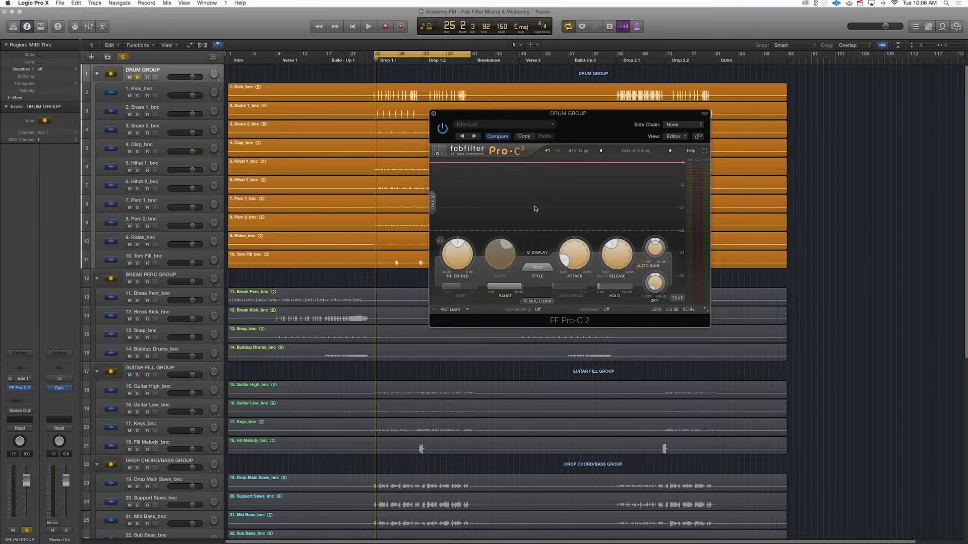
{"action": "mouse_move", "coordinate": [462, 252]}
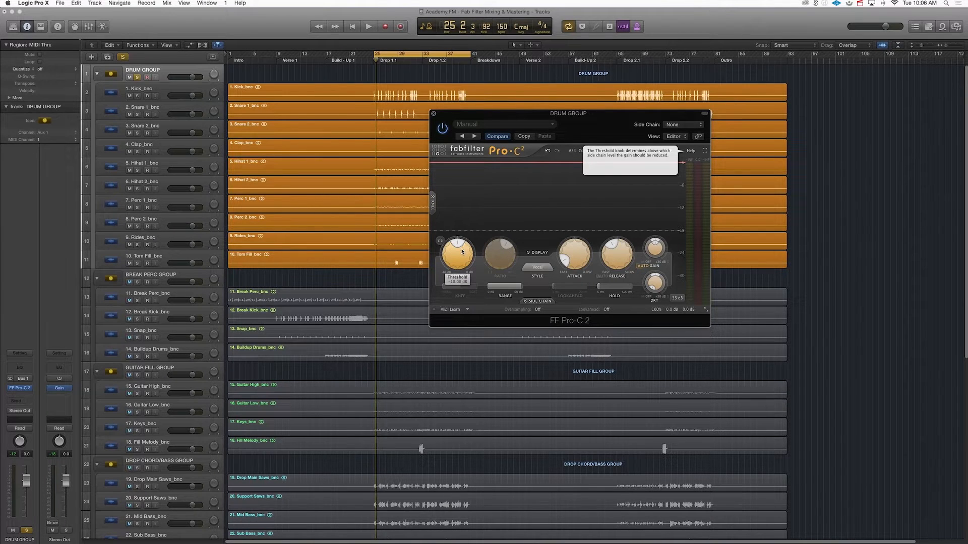
{"action": "left_click", "coordinate": [538, 253]}
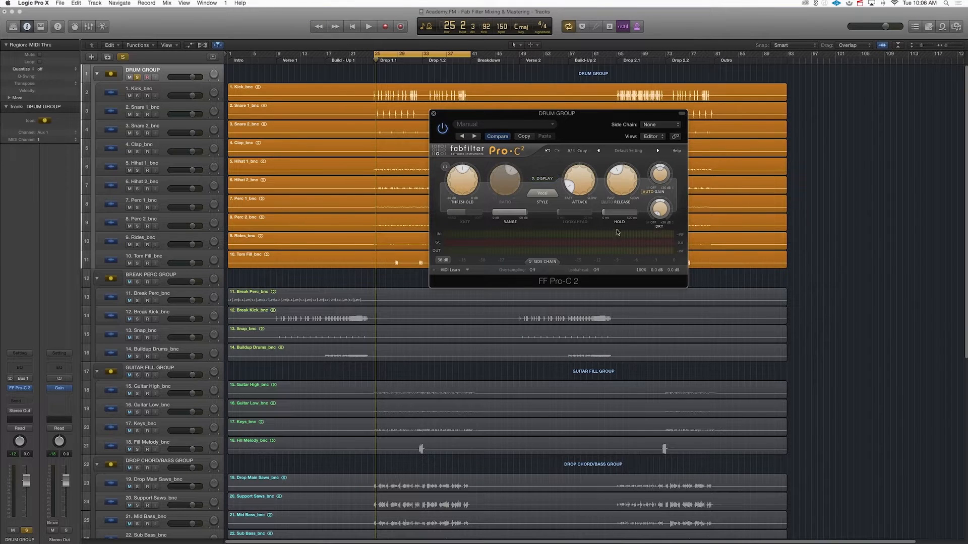
Raise the compressor threshold to about -14 dB during playback and lengthen the attack and release times.
{"action": "key", "text": "space"}
{"action": "mouse_move", "coordinate": [464, 177]}
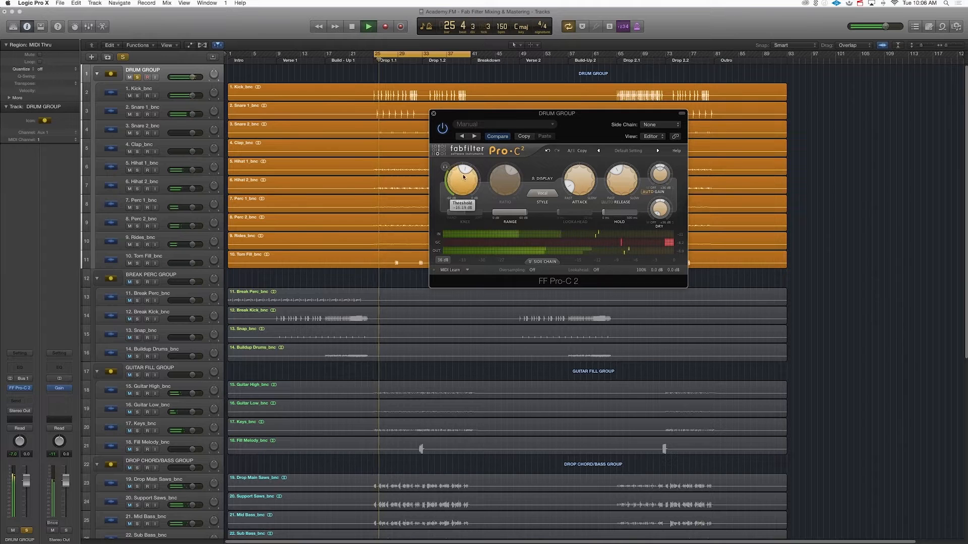
{"action": "left_click_drag", "start_coordinate": [463, 177], "coordinate": [463, 166]}
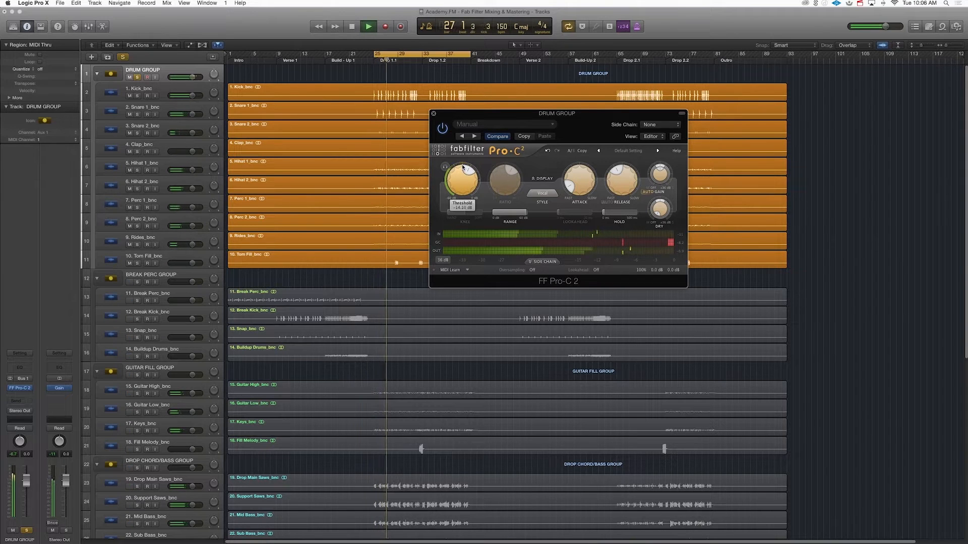
{"action": "key", "text": "space"}
{"action": "mouse_move", "coordinate": [582, 177]}
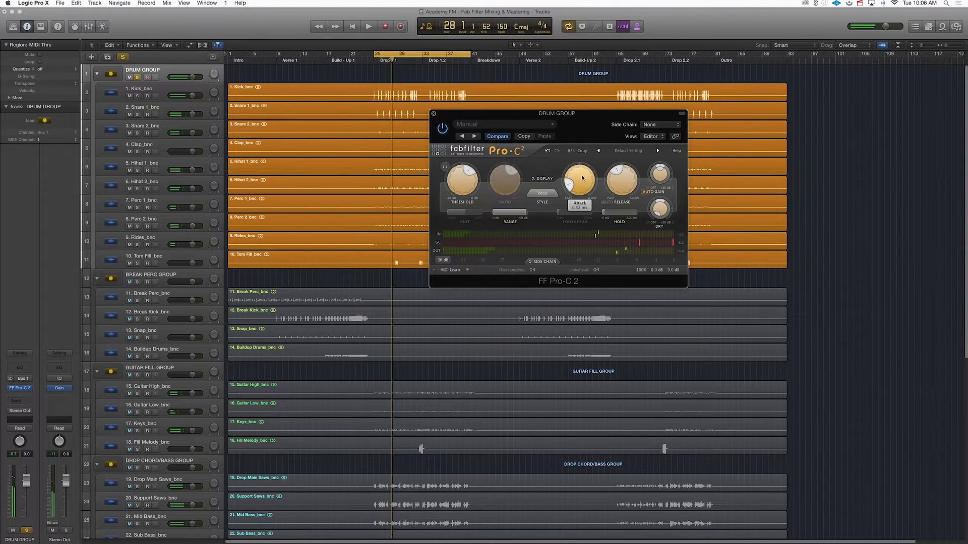
{"action": "left_click_drag", "start_coordinate": [583, 177], "coordinate": [624, 178]}
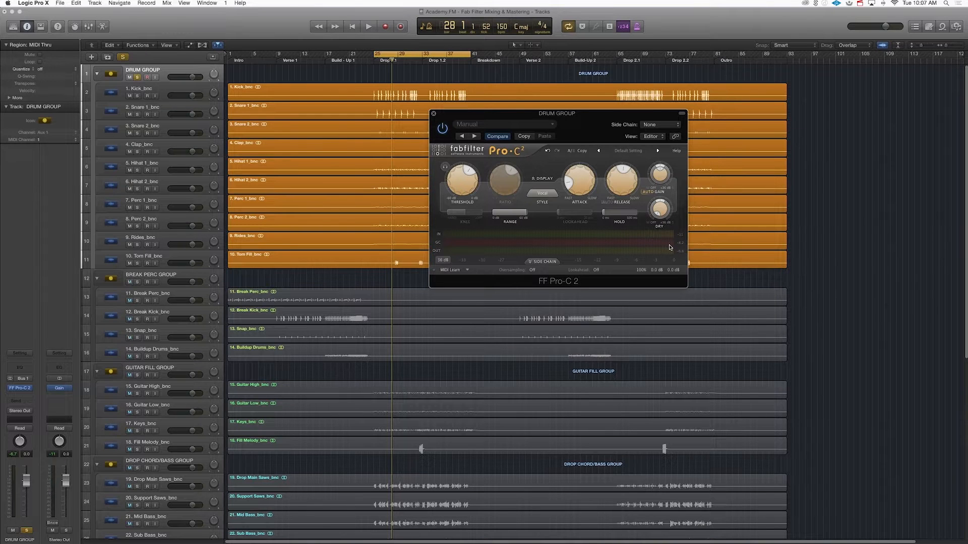
Audition the compressor's triggering on the looped drums with Audition Triggering, and switch it off again.
{"action": "left_click", "coordinate": [445, 167]}
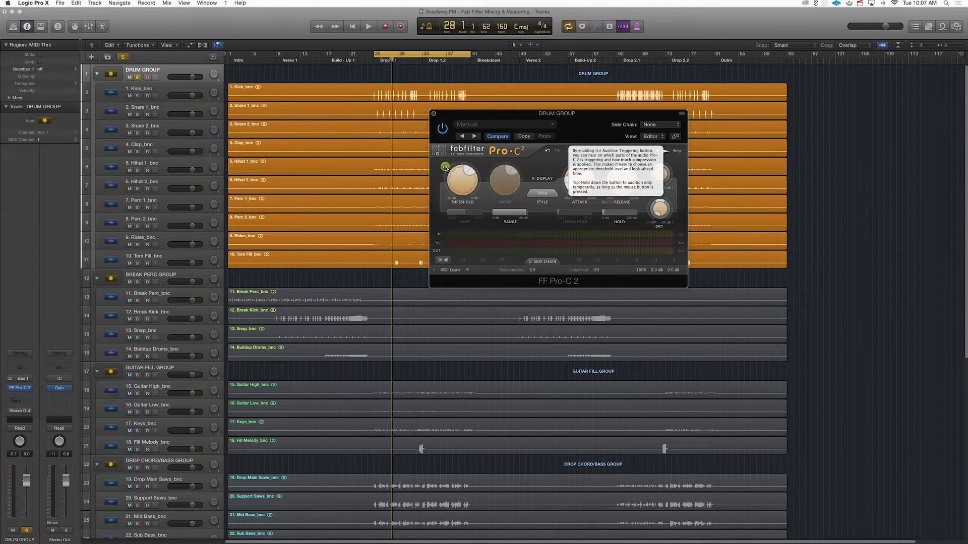
{"action": "key", "text": "space"}
{"action": "left_click", "coordinate": [445, 167]}
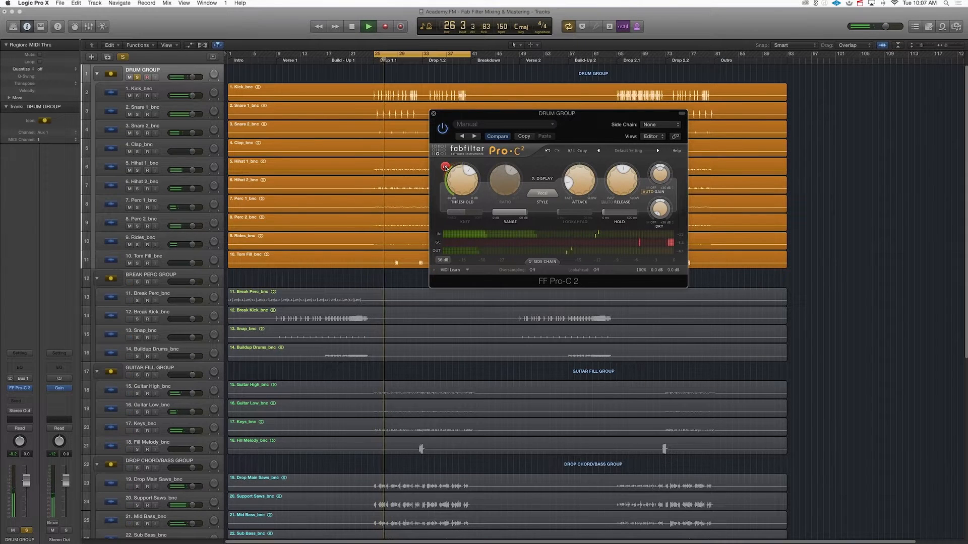
{"action": "key", "text": "space"}
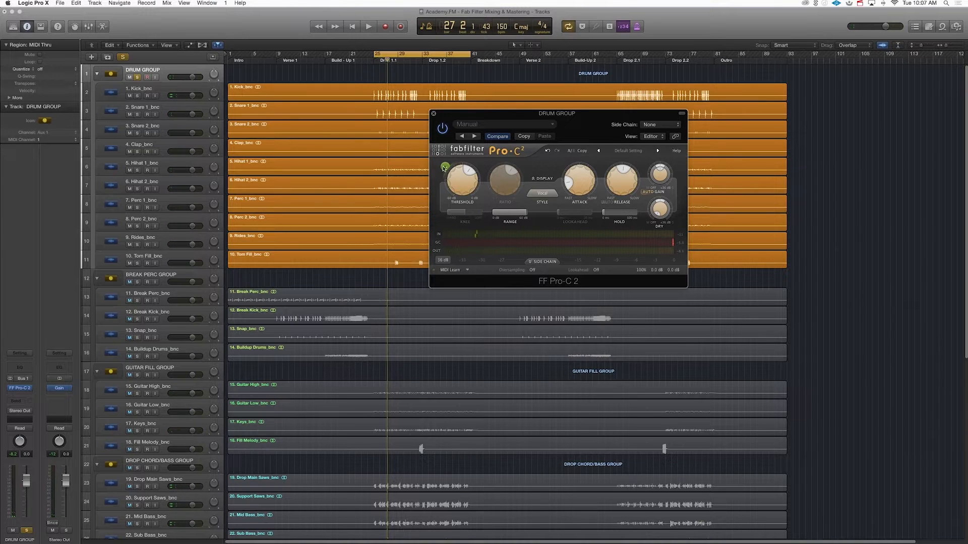
{"action": "left_click", "coordinate": [444, 167]}
Raise the compressor threshold to about -10 dB while the drum loop plays.
{"action": "key", "text": "space"}
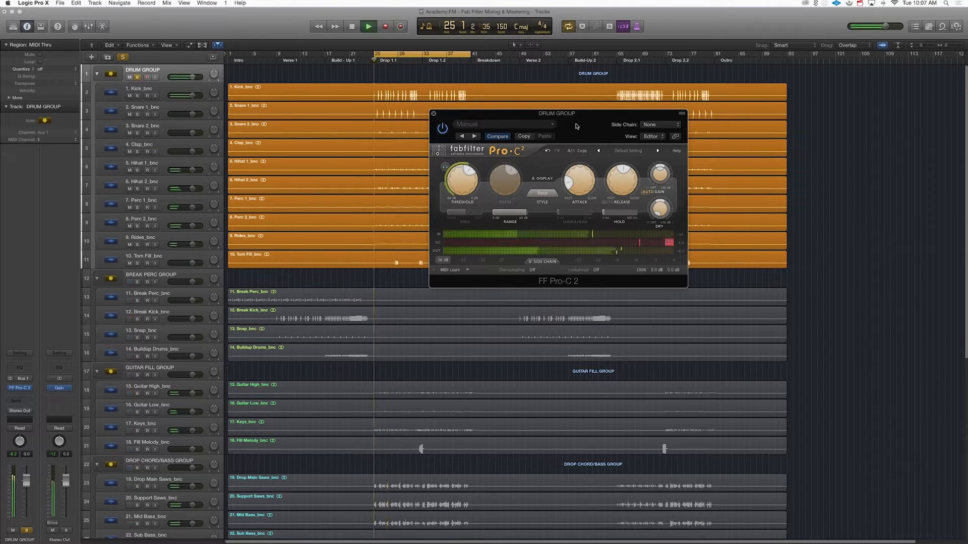
{"action": "left_click_drag", "start_coordinate": [462, 174], "coordinate": [461, 169]}
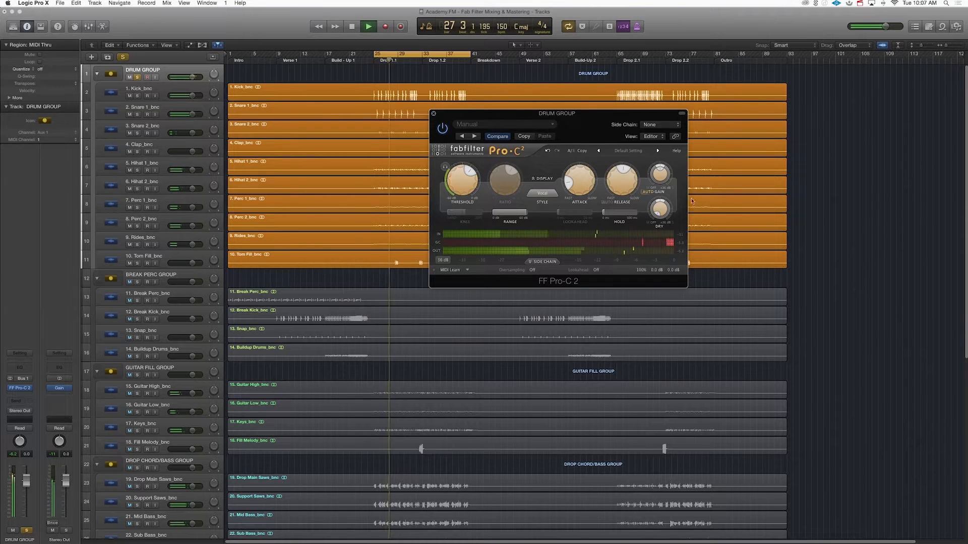
{"action": "key", "text": "space"}
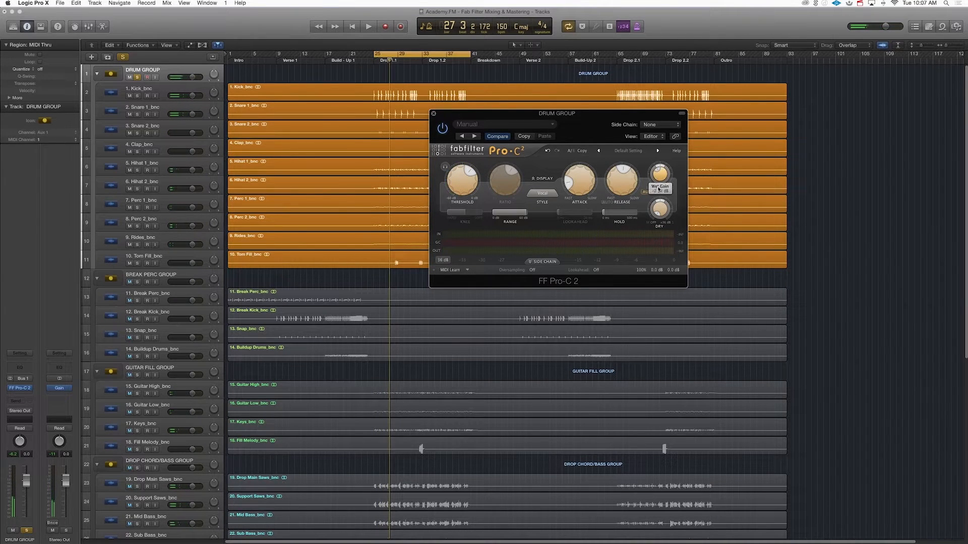
Raise the compressor's dry gain and lengthen its hold time while the drums play.
{"action": "key", "text": "space"}
{"action": "left_click_drag", "start_coordinate": [665, 211], "coordinate": [659, 176]}
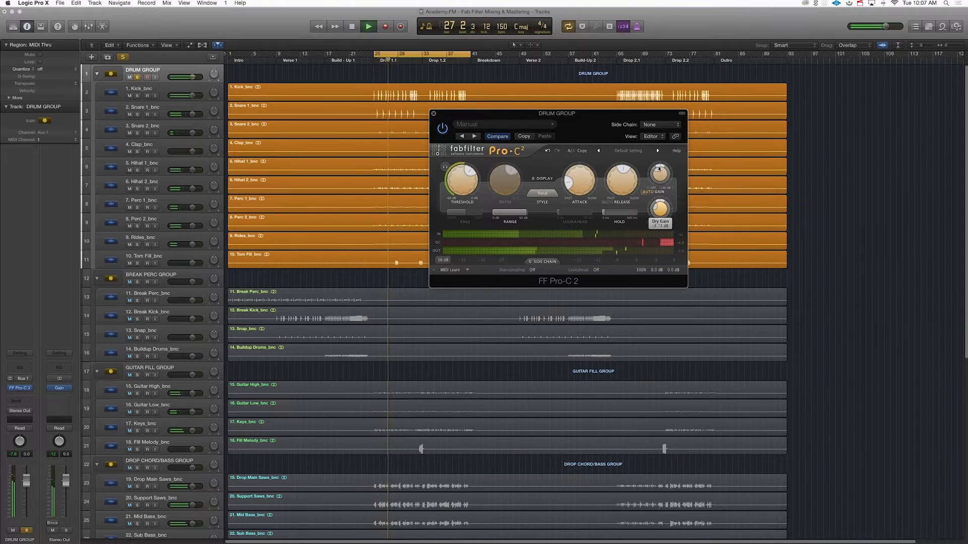
{"action": "left_click_drag", "start_coordinate": [607, 217], "coordinate": [651, 214]}
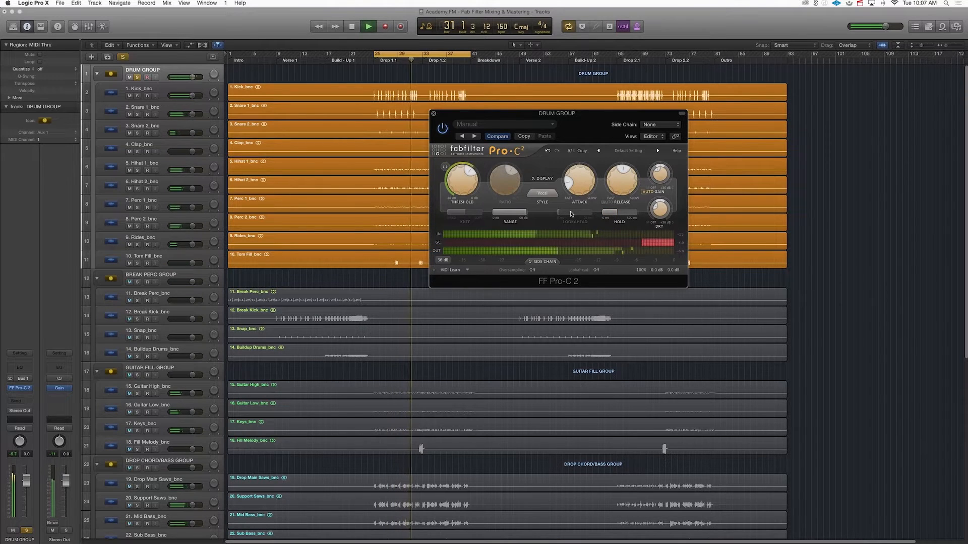
Reduce the compressor's range slightly and set the threshold to about -11 dB during playback.
{"action": "key", "text": "space"}
{"action": "left_click_drag", "start_coordinate": [513, 213], "coordinate": [515, 215]}
{"action": "key", "text": "space"}
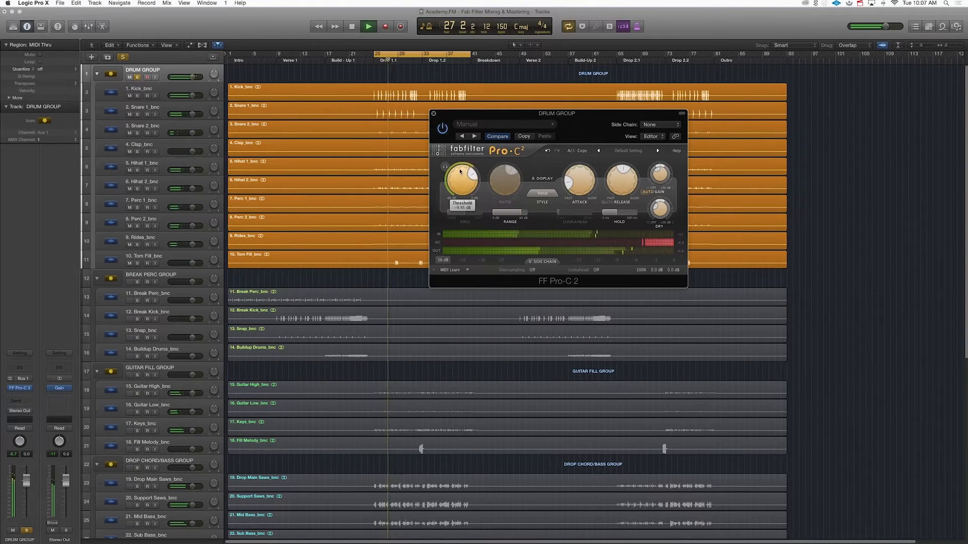
{"action": "mouse_move", "coordinate": [459, 176]}
{"action": "left_mouse_down"}
{"action": "mouse_move", "coordinate": [459, 184]}
{"action": "mouse_move", "coordinate": [462, 168]}
{"action": "left_mouse_up"}
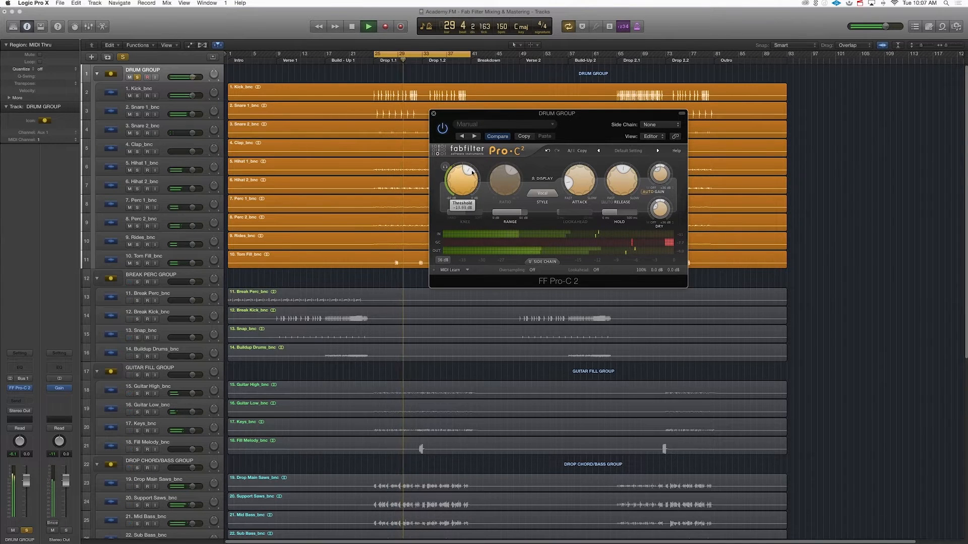
{"action": "key", "text": "space"}
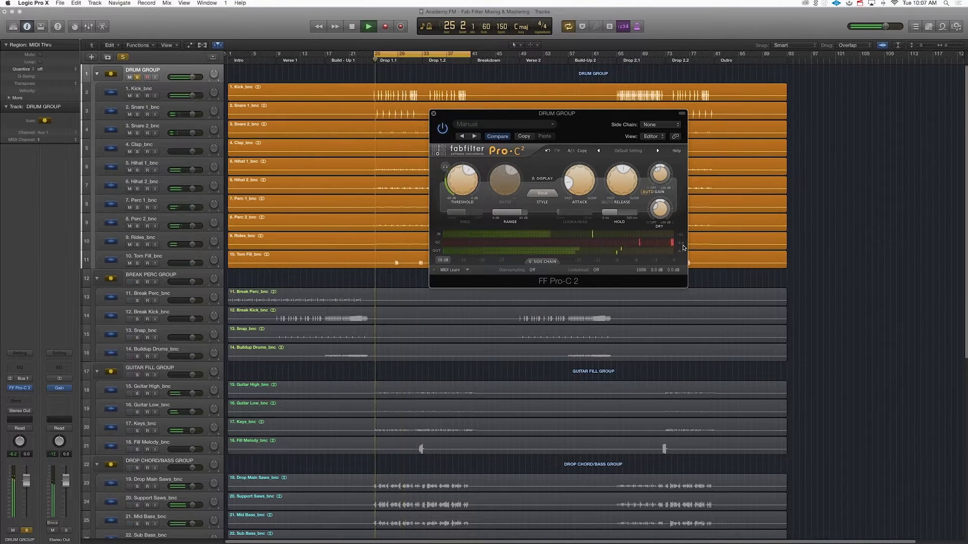
Listen to the compressed drum loop and raise the Pro-C 2 Mix to 200%.
{"action": "key", "text": "space"}
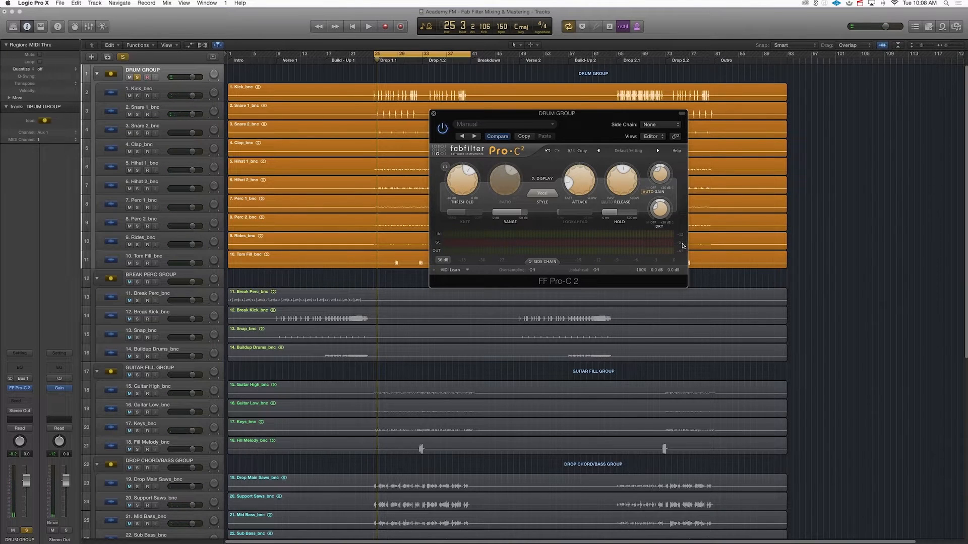
{"action": "key", "text": "space"}
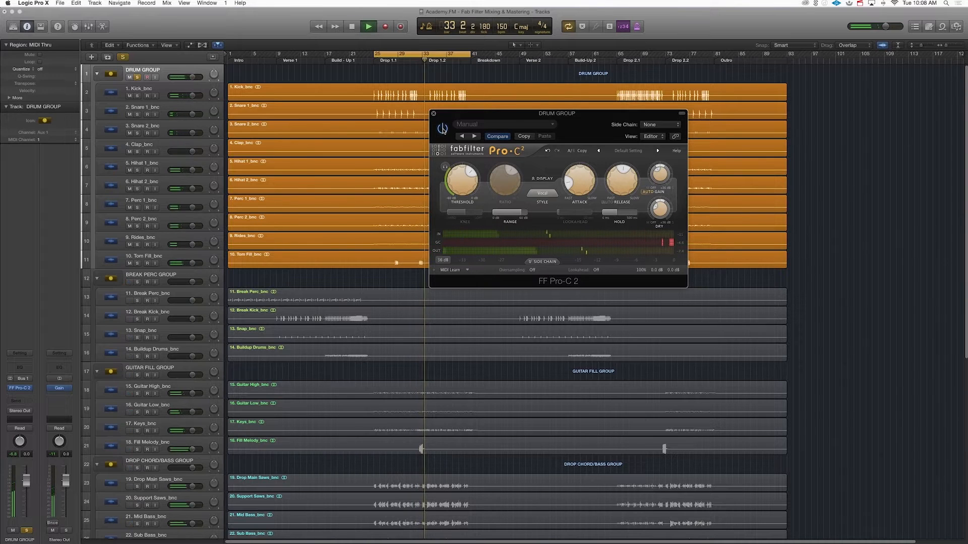
{"action": "mouse_move", "coordinate": [641, 271]}
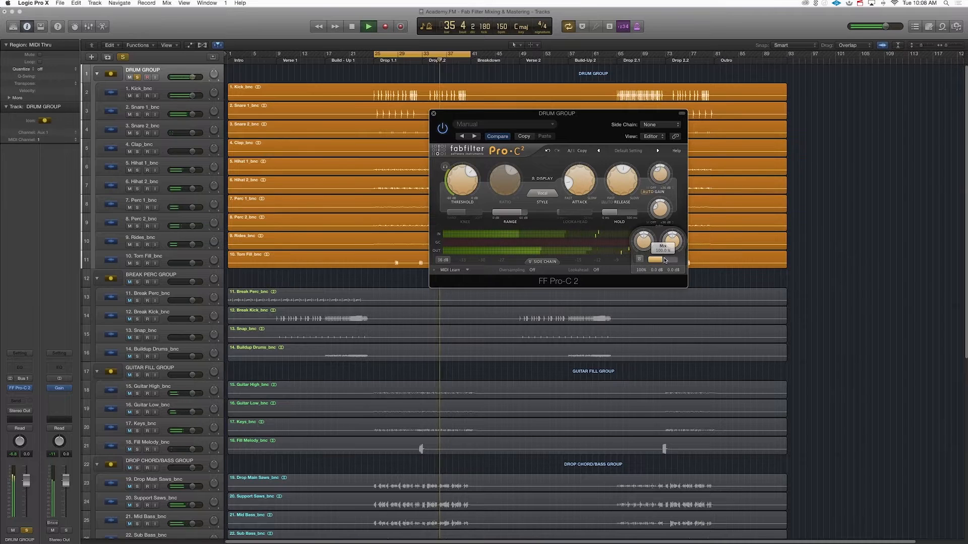
{"action": "left_click_drag", "start_coordinate": [663, 259], "coordinate": [731, 257]}
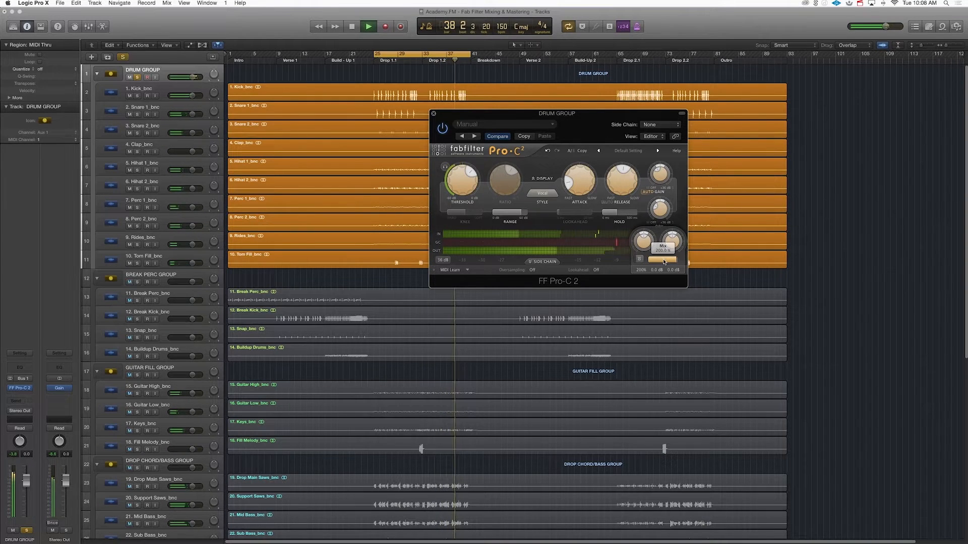
{"action": "key", "text": "space"}
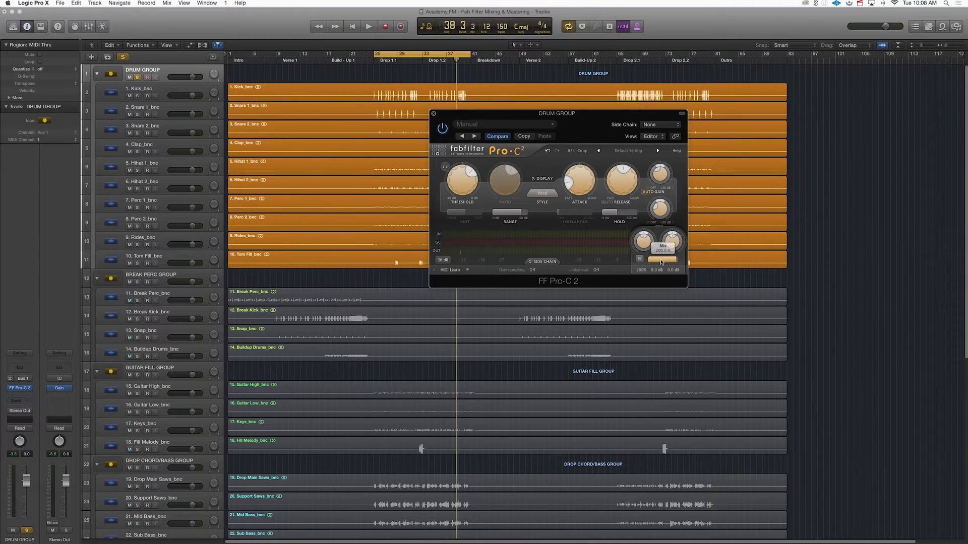
Audition the triggering of the compressed drums during playback and bypass Pro-C 2 for comparison.
{"action": "mouse_move", "coordinate": [662, 262]}
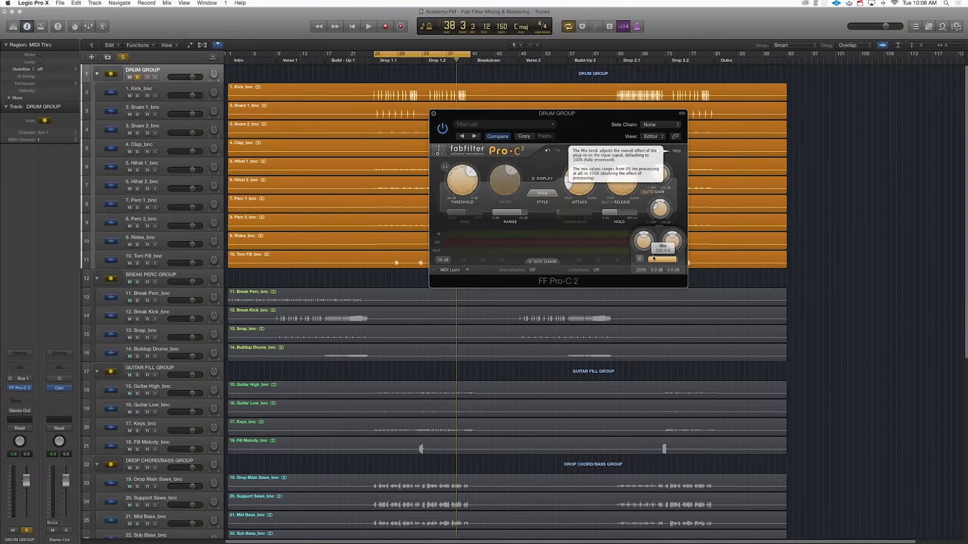
{"action": "key", "text": "space"}
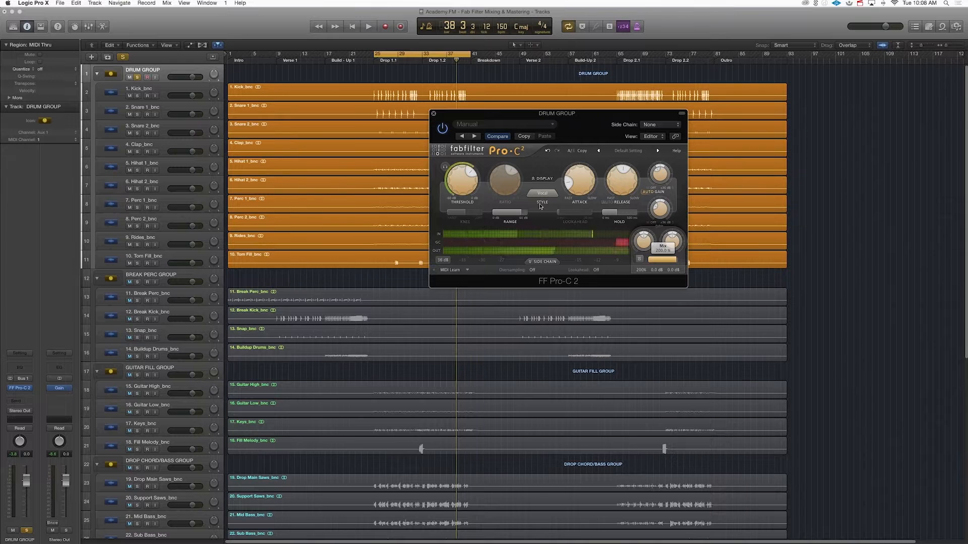
{"action": "left_click", "coordinate": [445, 168]}
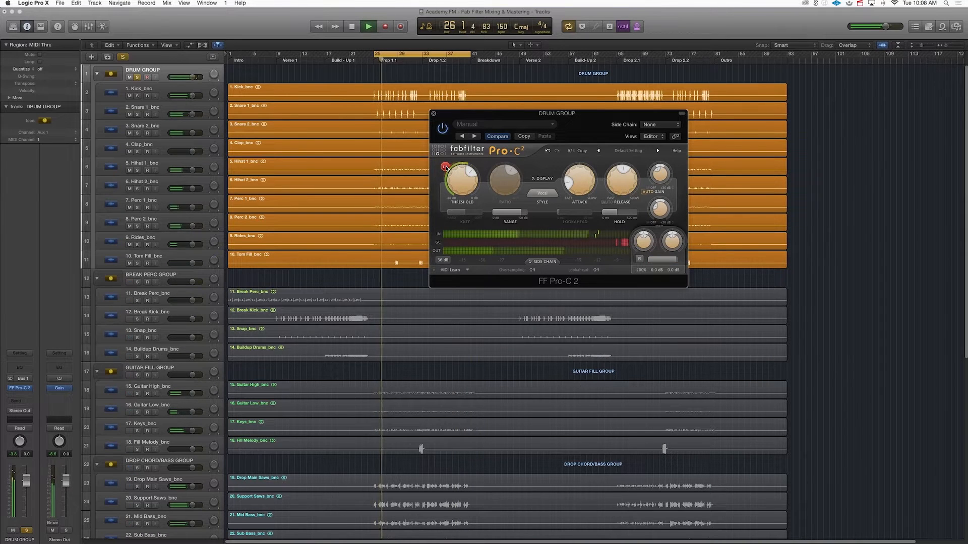
{"action": "left_click", "coordinate": [446, 167]}
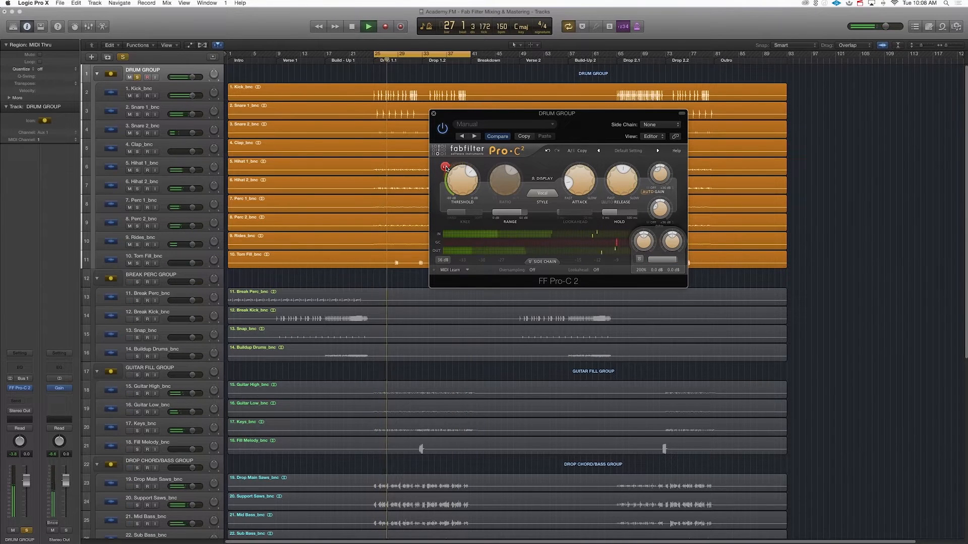
{"action": "left_click", "coordinate": [442, 129]}
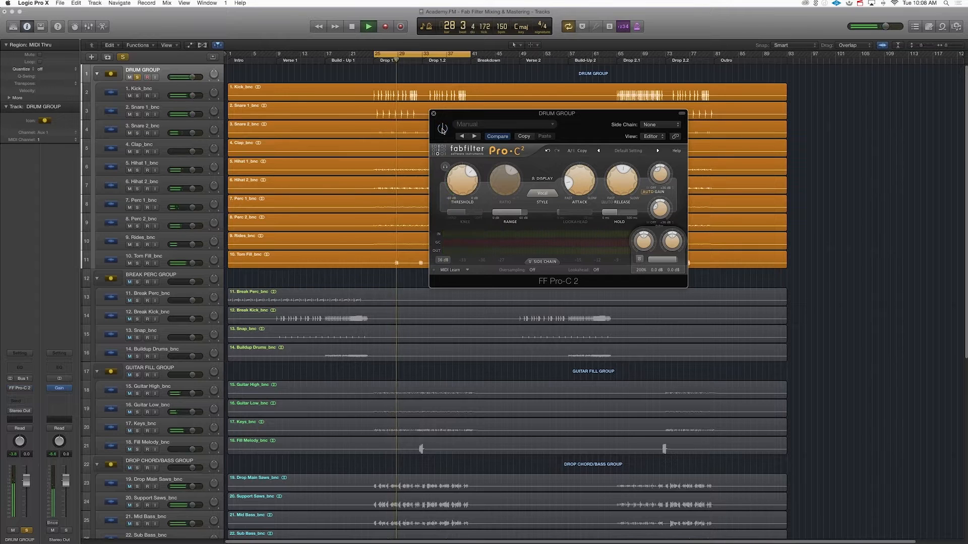
Re-enable Pro-C 2 on the drum group, stop playback, unsolo the group and dismiss the plug-in window.
{"action": "left_click", "coordinate": [442, 129]}
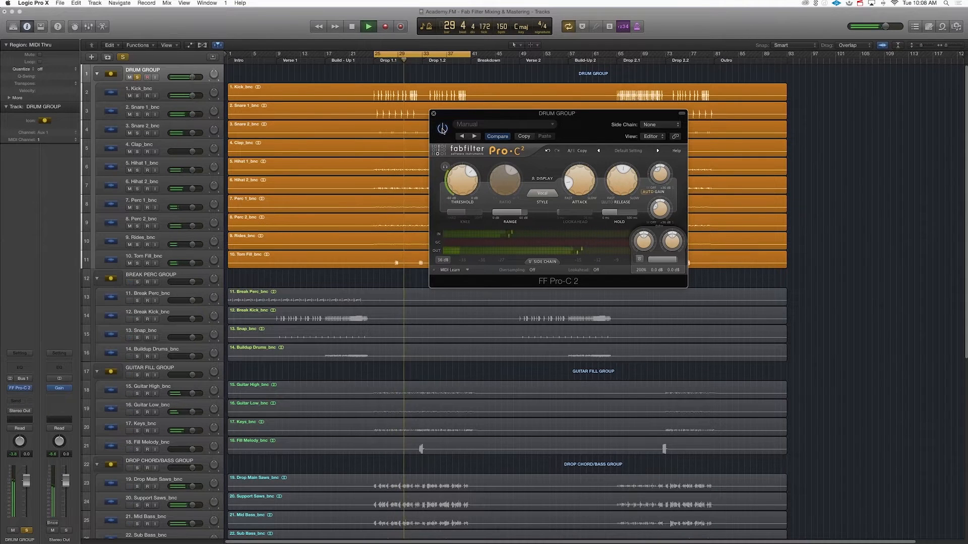
{"action": "key", "text": "space"}
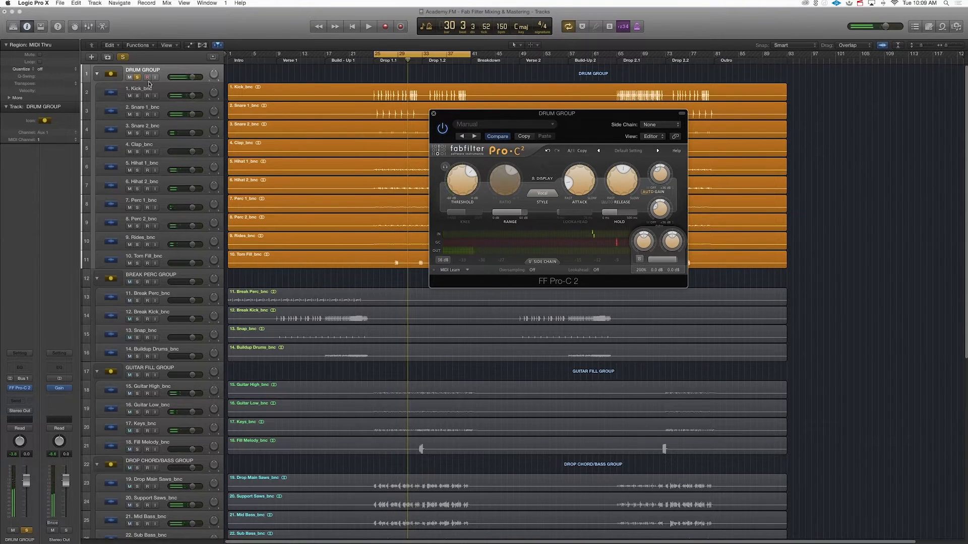
{"action": "left_click", "coordinate": [137, 78]}
{"action": "left_click", "coordinate": [432, 113]}
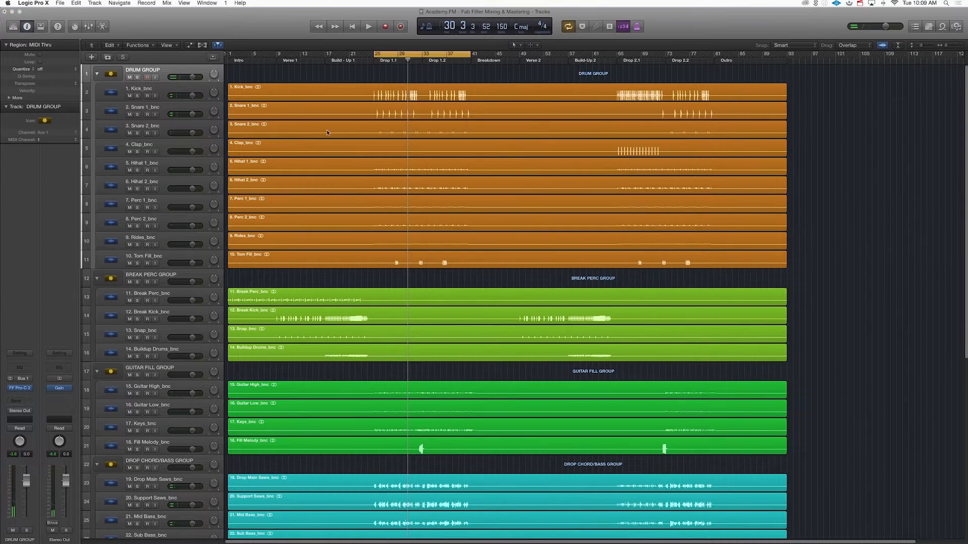
Solo the BREAK PERC GROUP and play it with the cycle range set over Build-Up 1.
{"action": "left_click", "coordinate": [151, 277]}
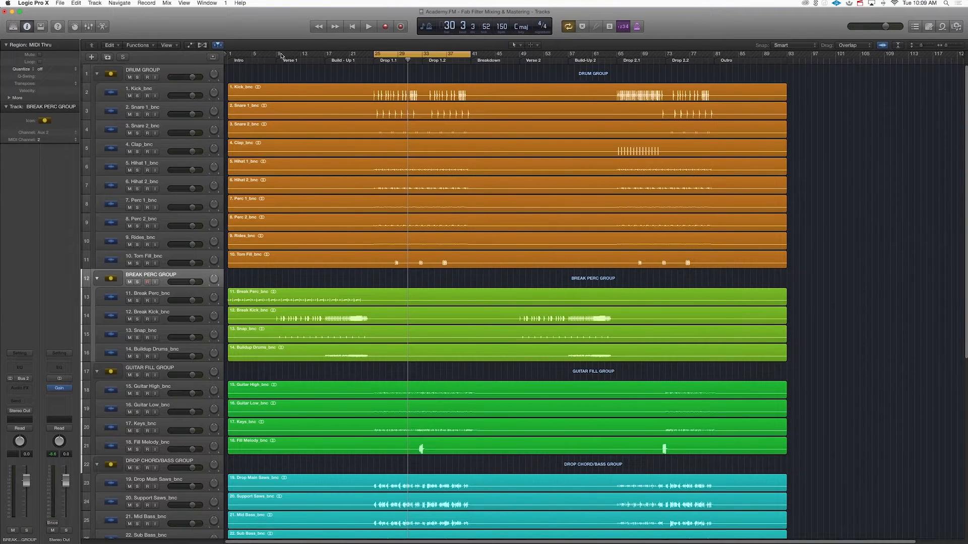
{"action": "left_click_drag", "start_coordinate": [329, 56], "coordinate": [373, 55]}
{"action": "left_click", "coordinate": [137, 282]}
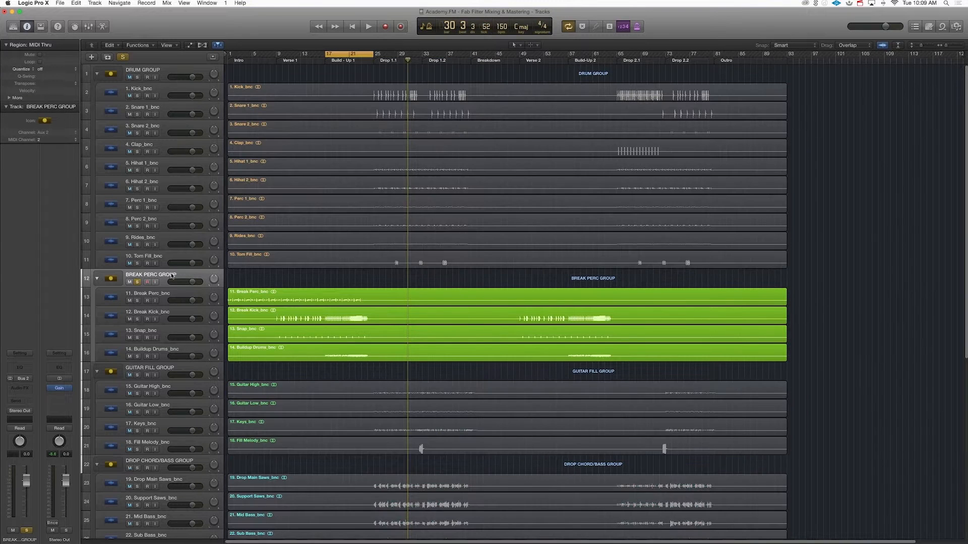
{"action": "scroll", "coordinate": [284, 291], "scroll_direction": "down", "scroll_amount": 5}
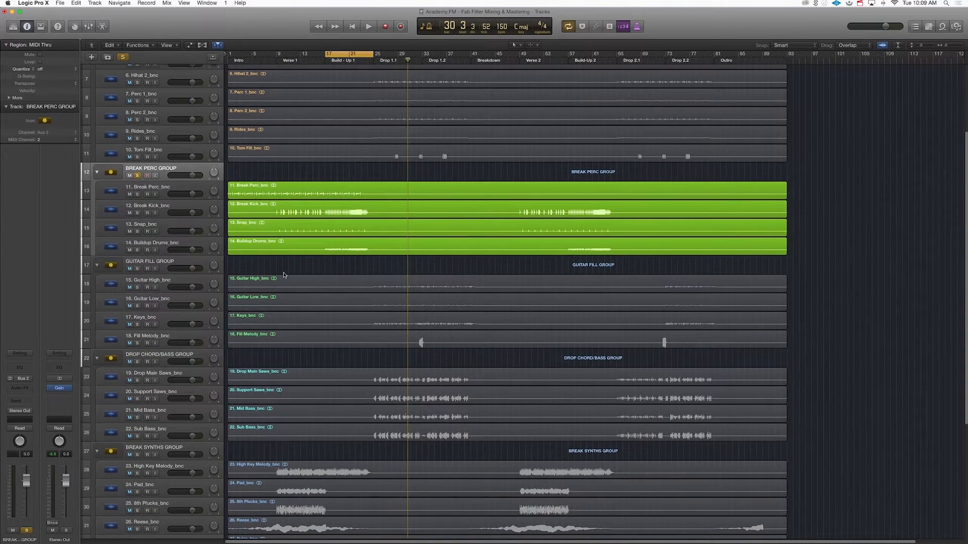
{"action": "key", "text": "space"}
Insert a stereo FF Pro-C 2 on the BREAK PERC GROUP and move its window clear of the build-up regions.
{"action": "left_click", "coordinate": [20, 388]}
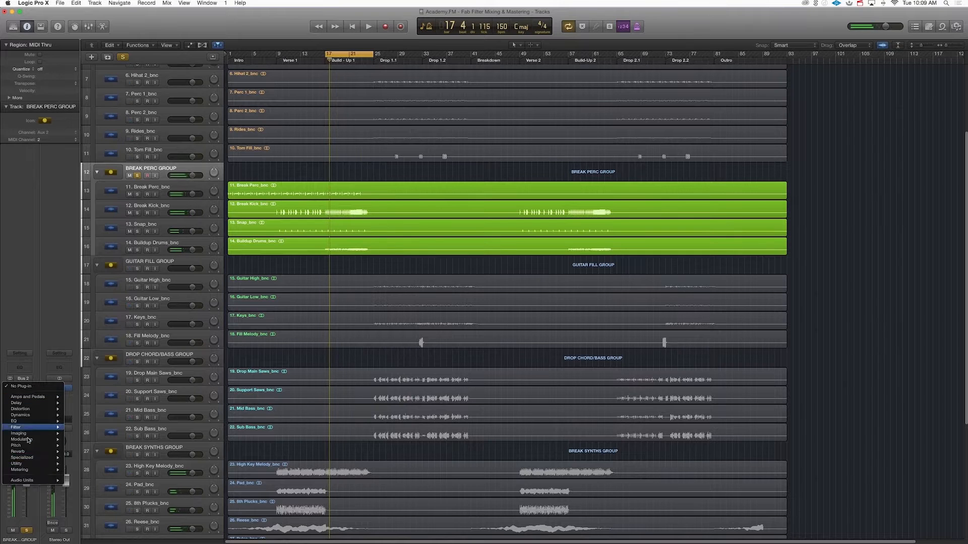
{"action": "mouse_move", "coordinate": [31, 480]}
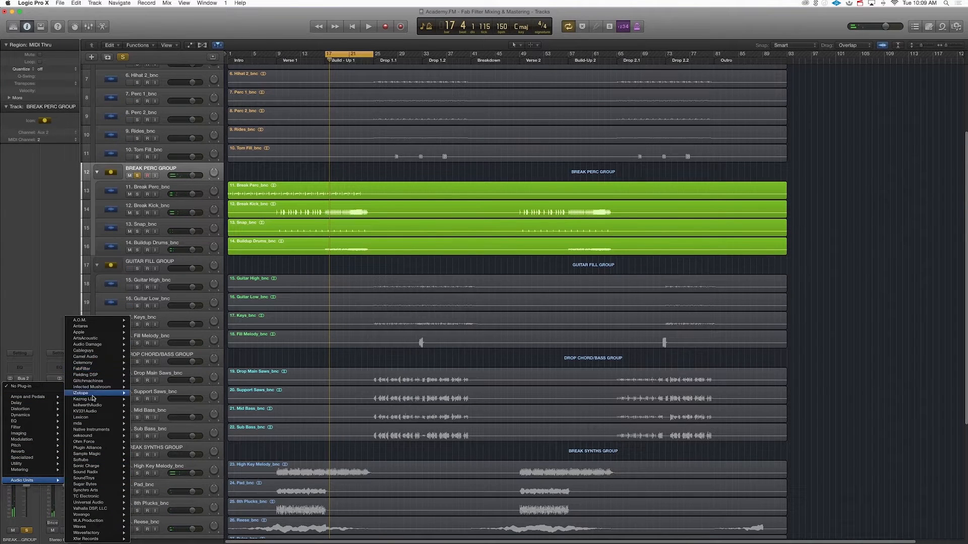
{"action": "mouse_move", "coordinate": [100, 369]}
{"action": "mouse_move", "coordinate": [156, 376]}
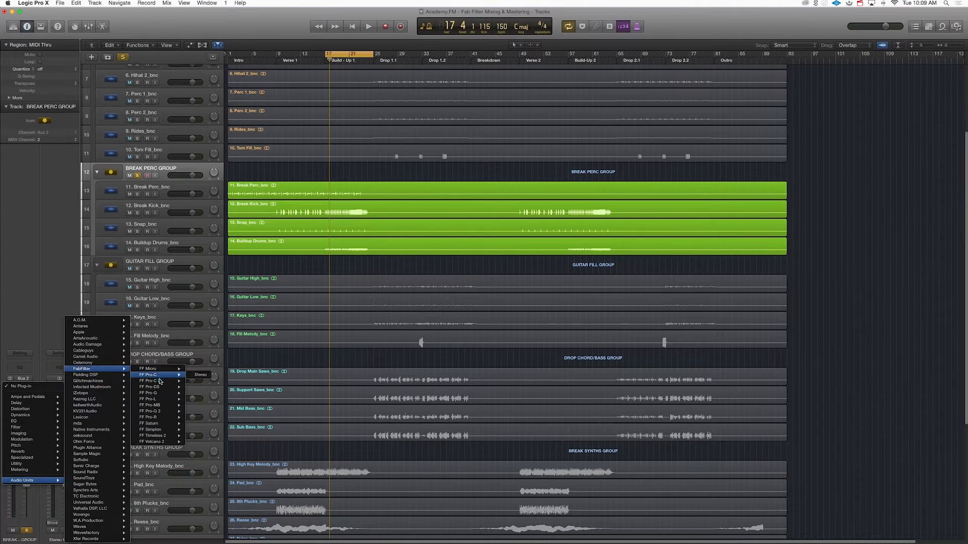
{"action": "left_click", "coordinate": [201, 375]}
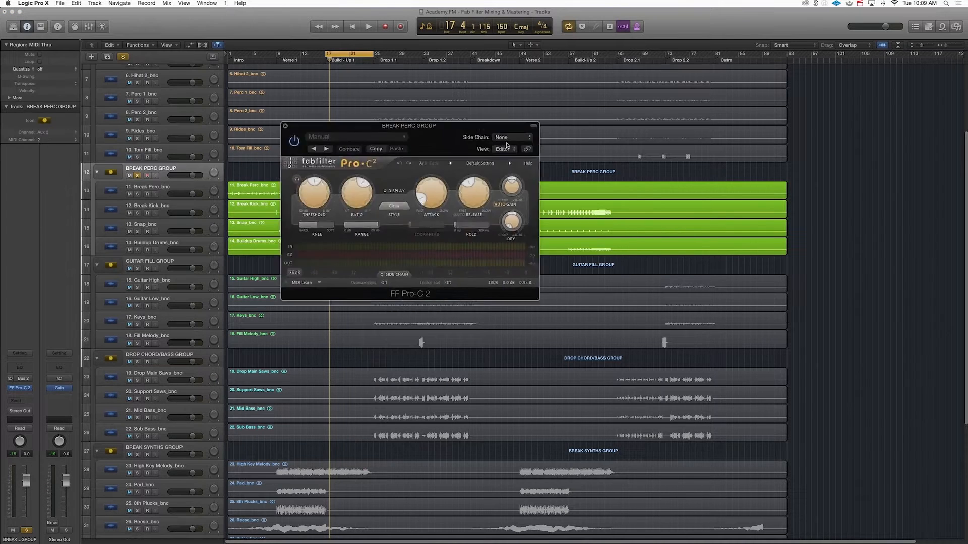
{"action": "left_click_drag", "start_coordinate": [447, 128], "coordinate": [623, 160]}
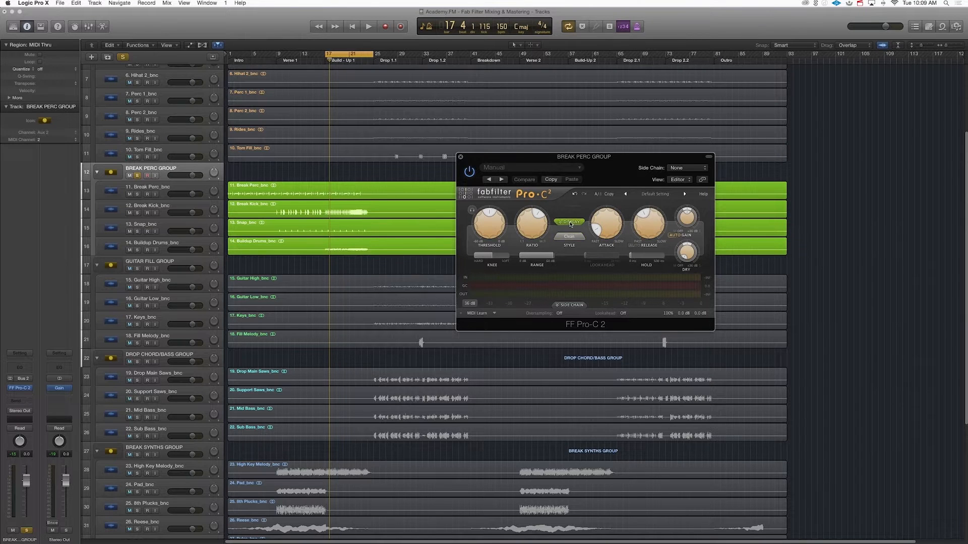
Expand the compressor's level display and set its style to Pumping.
{"action": "left_click", "coordinate": [571, 223]}
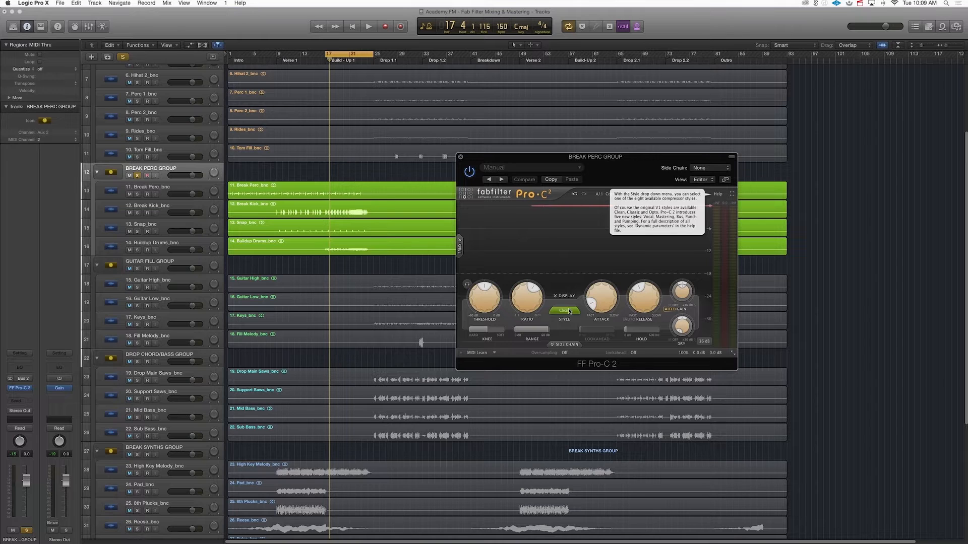
{"action": "left_click", "coordinate": [568, 311]}
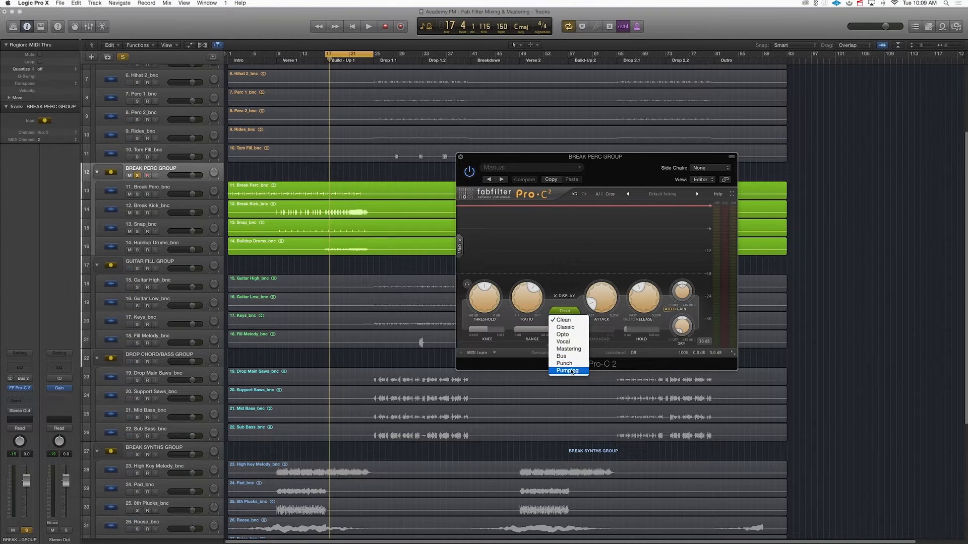
{"action": "left_click", "coordinate": [571, 372]}
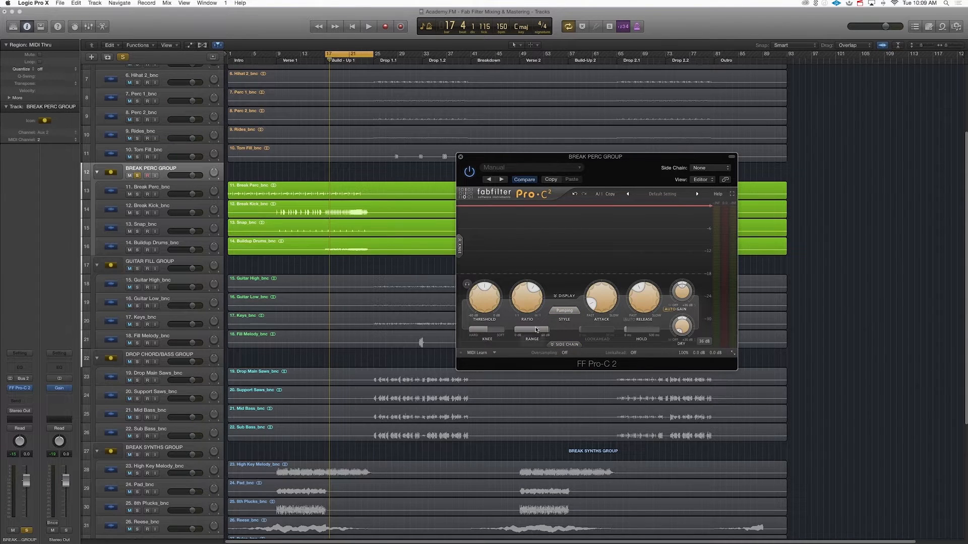
{"action": "left_click_drag", "start_coordinate": [537, 330], "coordinate": [538, 331]}
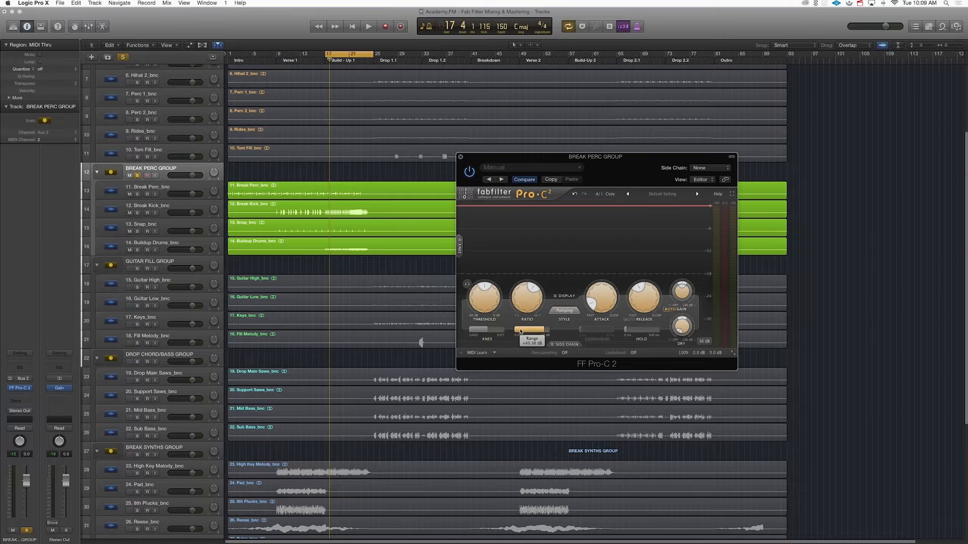
{"action": "left_click_drag", "start_coordinate": [519, 329], "coordinate": [519, 330]}
Set the compressor's threshold to about -17 dB while playing the build-up and collapse the level display.
{"action": "key", "text": "space"}
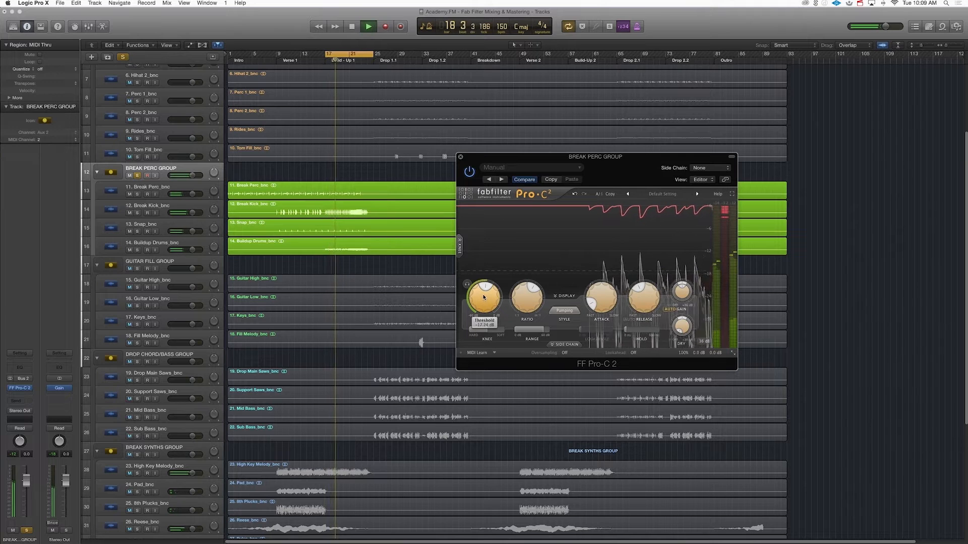
{"action": "key", "text": "space"}
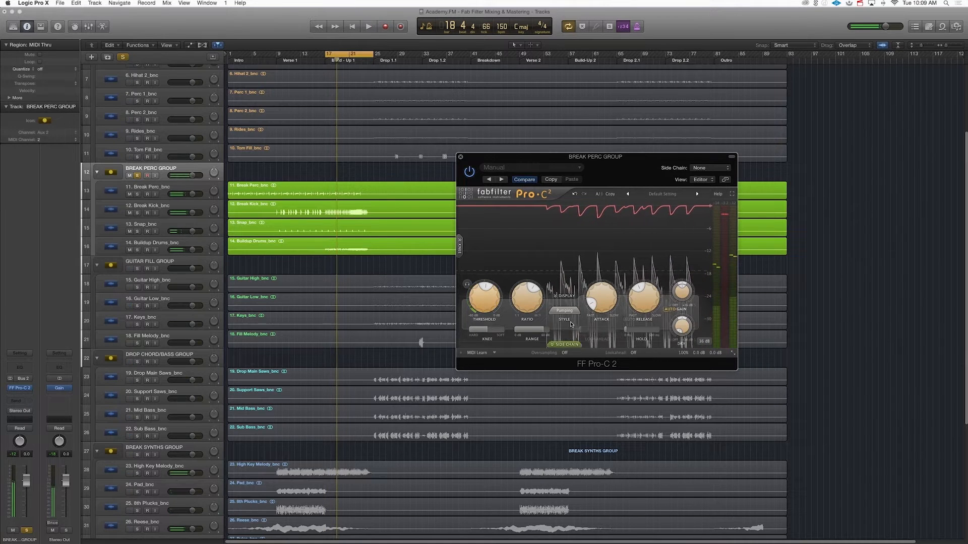
{"action": "left_click", "coordinate": [565, 295]}
Audition the break percussion and raise the compressor's ratio to about 10:1.
{"action": "key", "text": "space"}
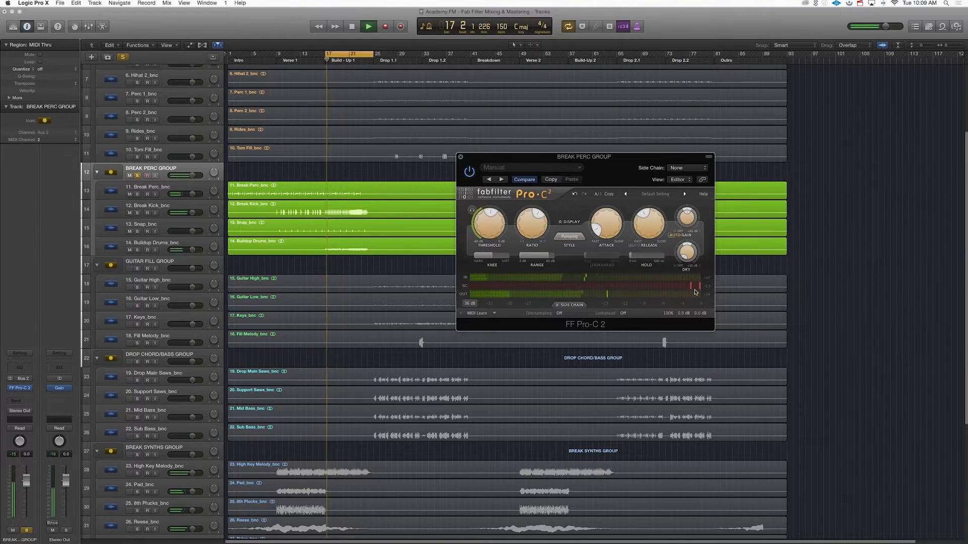
{"action": "mouse_move", "coordinate": [530, 229]}
{"action": "key", "text": "space"}
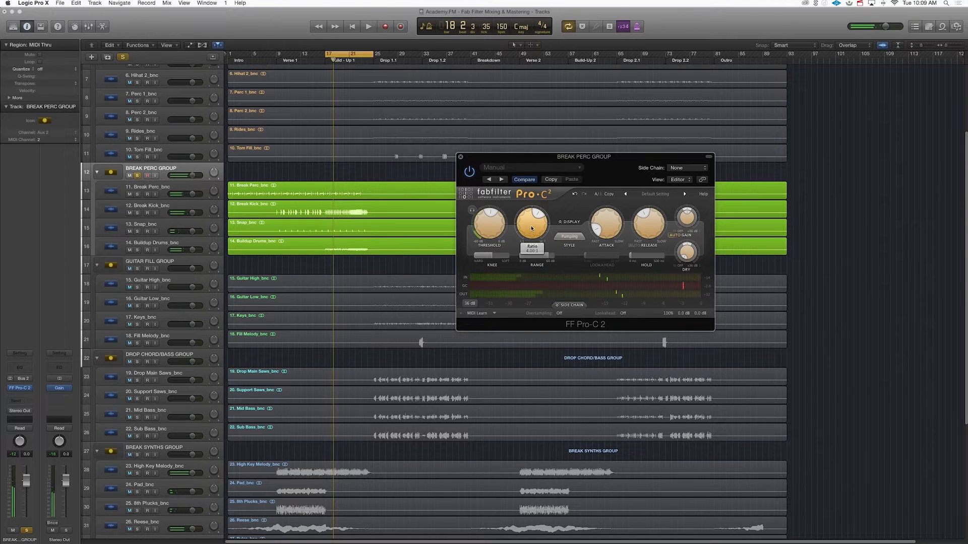
{"action": "left_click_drag", "start_coordinate": [531, 228], "coordinate": [534, 202]}
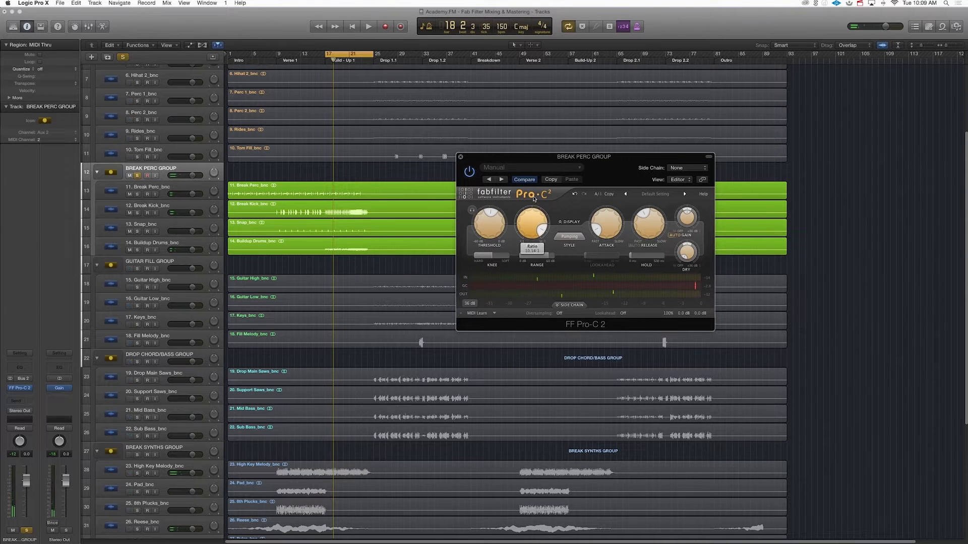
Lengthen the compressor's attack and release slightly and raise its wet gain to about +3 dB during playback.
{"action": "key", "text": "space"}
{"action": "mouse_move", "coordinate": [604, 218]}
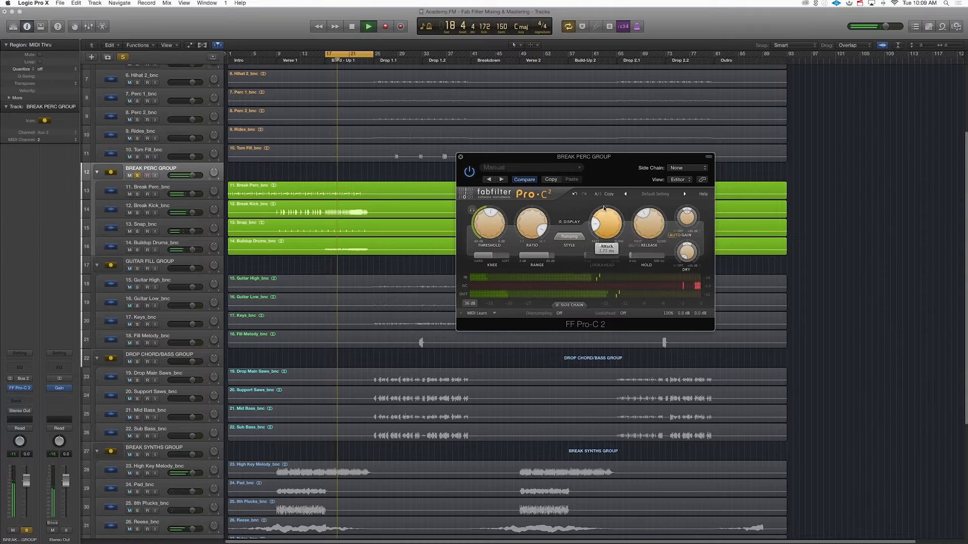
{"action": "mouse_move", "coordinate": [656, 211]}
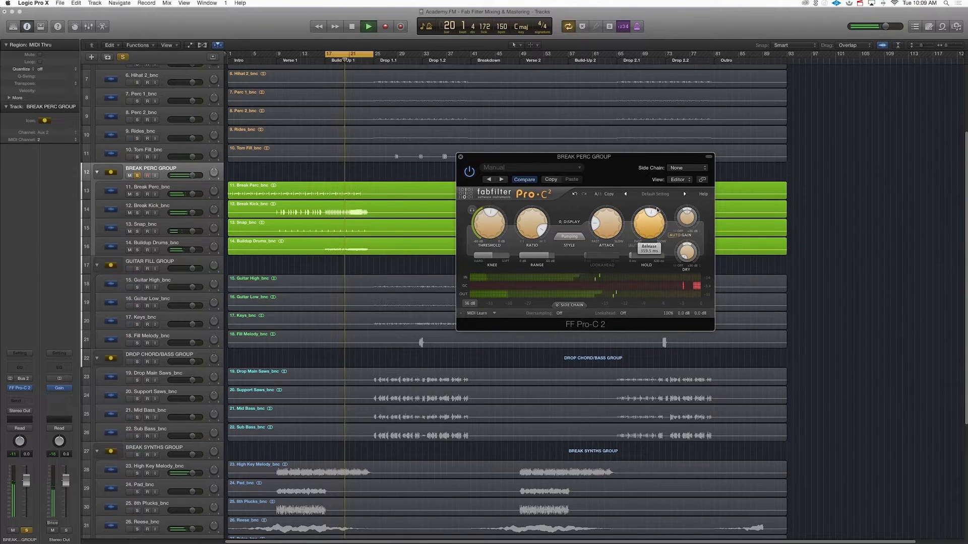
{"action": "mouse_move", "coordinate": [688, 212]}
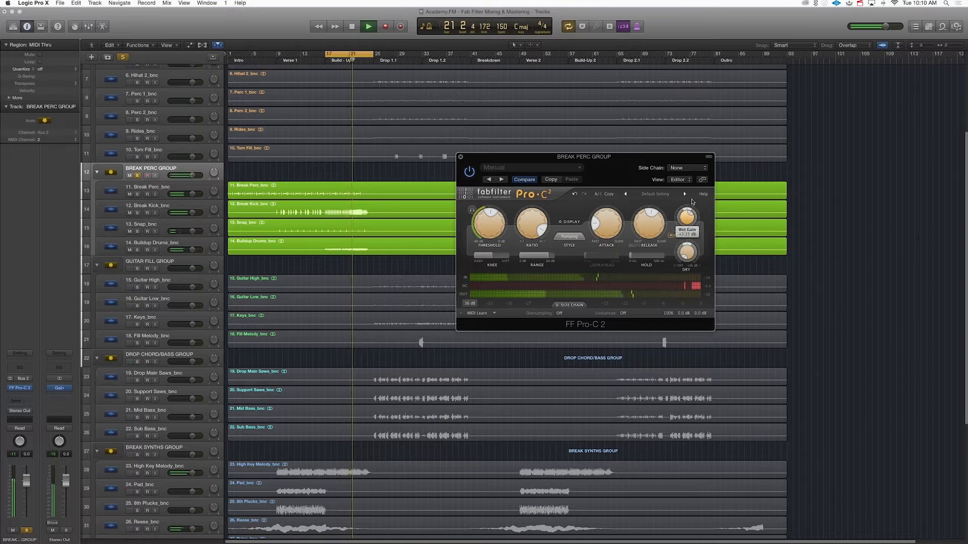
{"action": "mouse_move", "coordinate": [690, 256]}
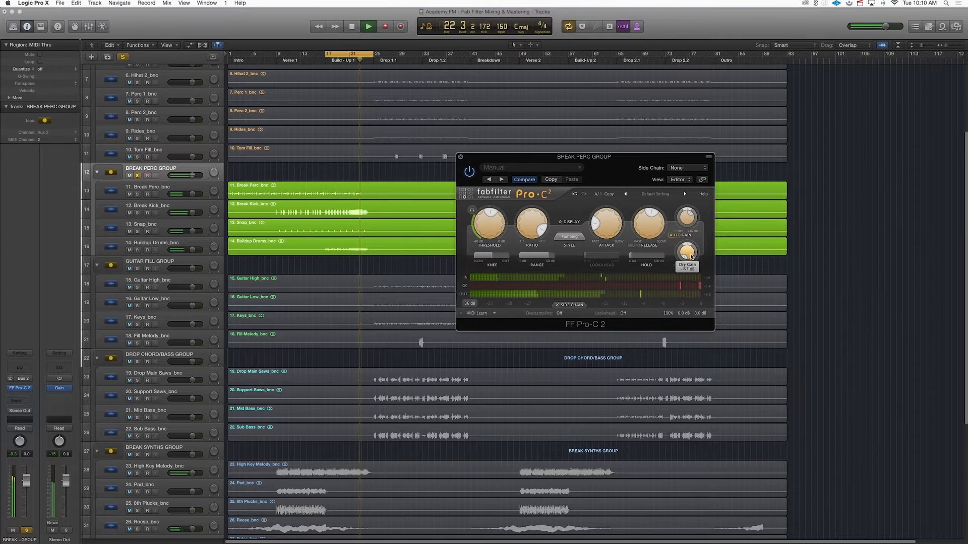
{"action": "key", "text": "space"}
Play the compressed break percussion and examine its gain reduction on the expanded level display.
{"action": "key", "text": "space"}
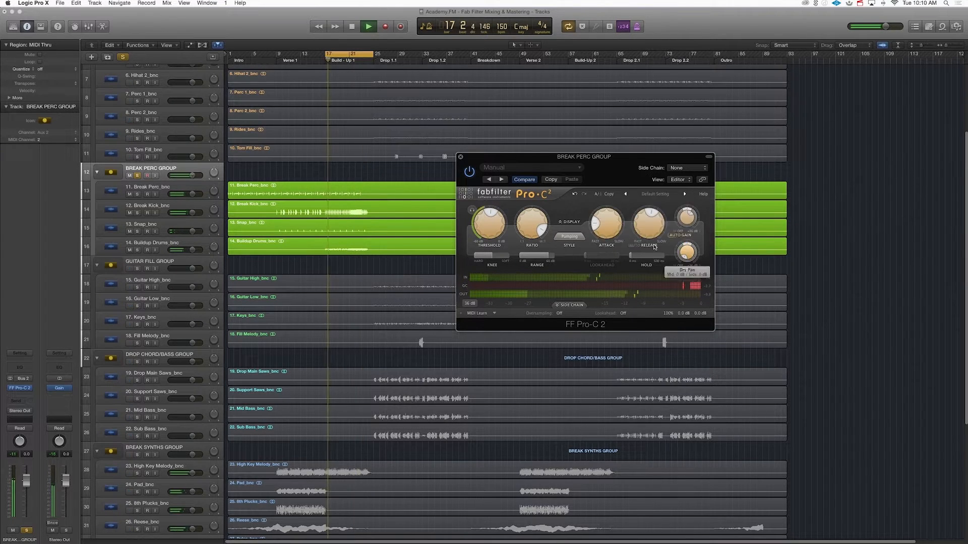
{"action": "left_click", "coordinate": [573, 224]}
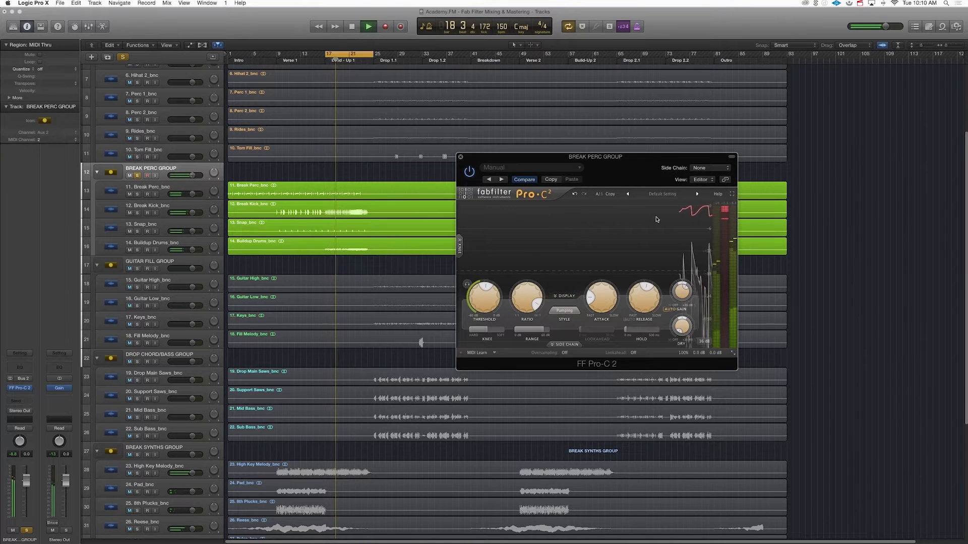
{"action": "key", "text": "space"}
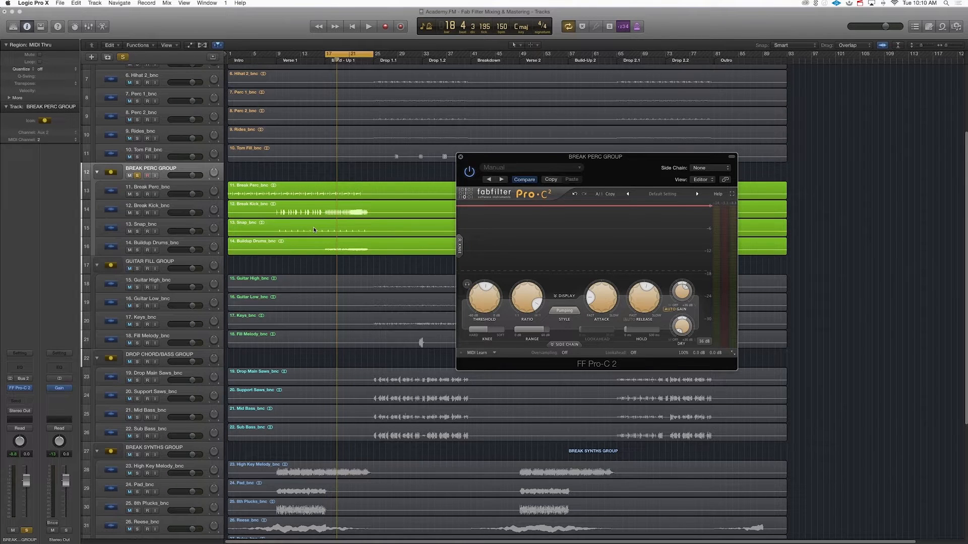
Pull the Break Kick track's volume all the way down during playback to compare how the group compressor reacts.
{"action": "scroll", "coordinate": [318, 231], "scroll_direction": "up", "scroll_amount": 5}
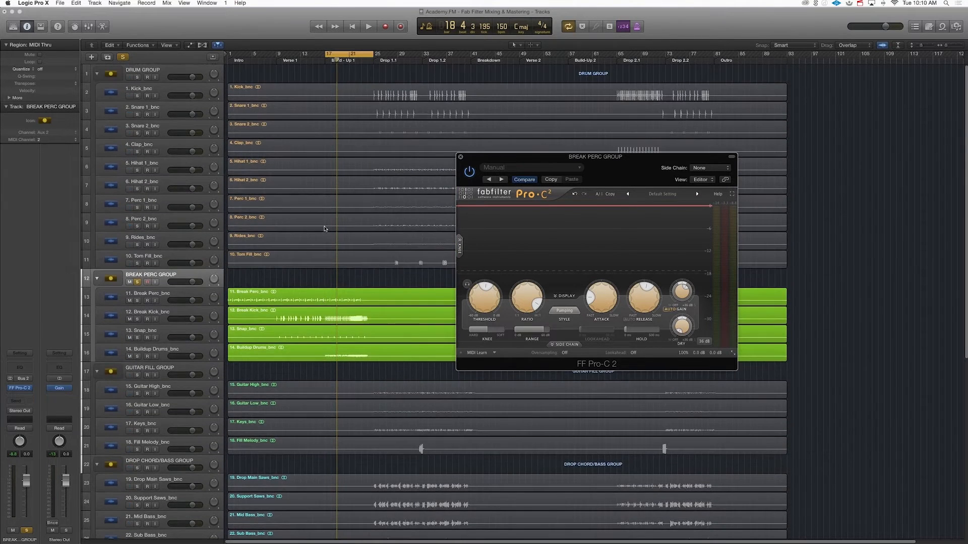
{"action": "scroll", "coordinate": [324, 229], "scroll_direction": "down", "scroll_amount": 9}
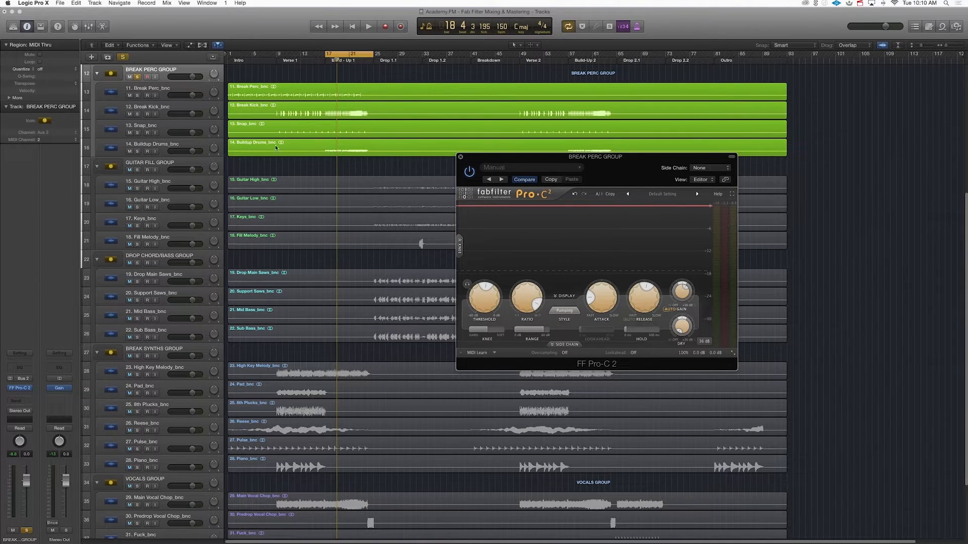
{"action": "left_click", "coordinate": [159, 104]}
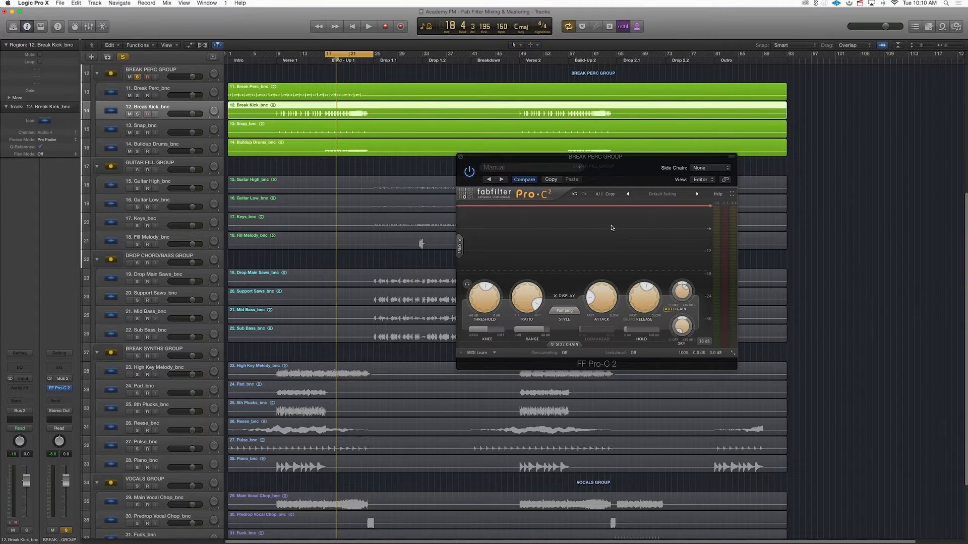
{"action": "key", "text": "space"}
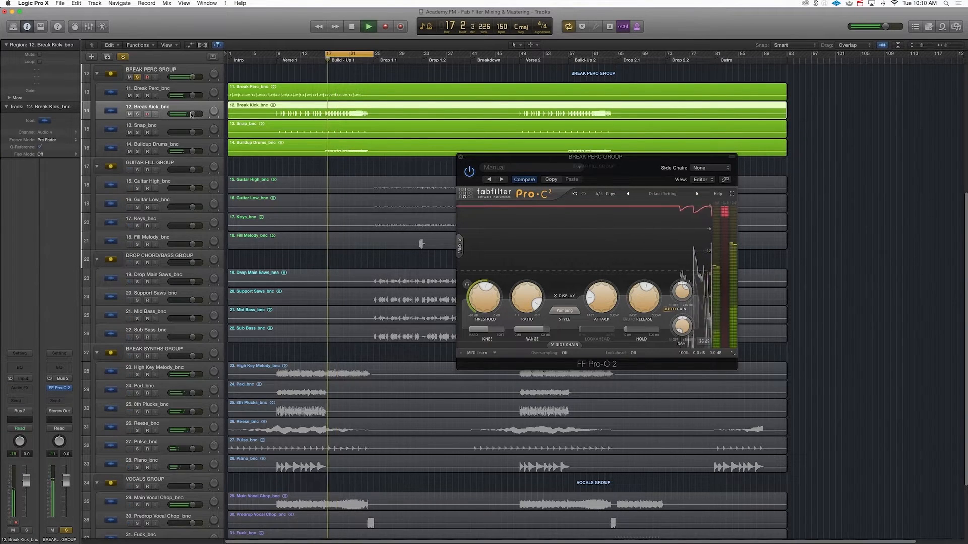
{"action": "left_click_drag", "start_coordinate": [192, 114], "coordinate": [171, 114]}
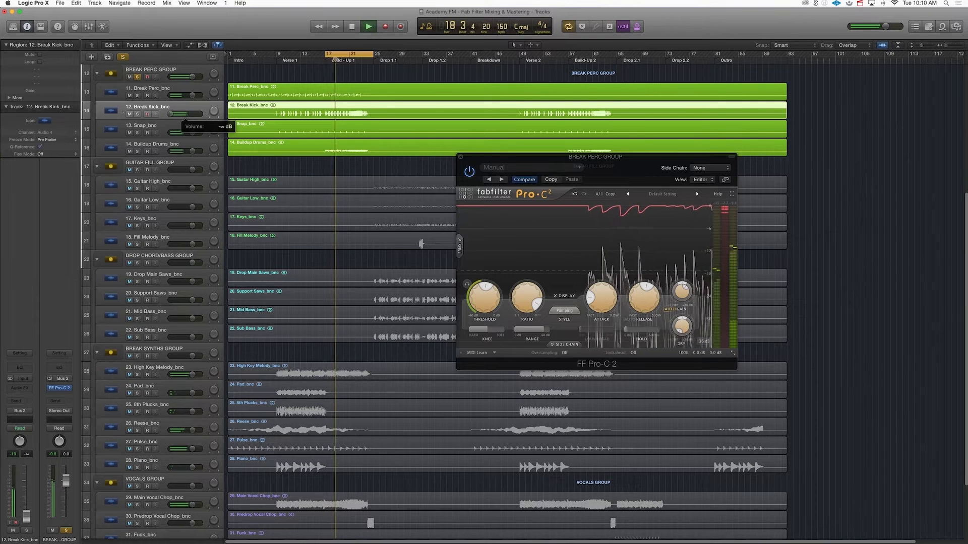
{"action": "key", "text": "space"}
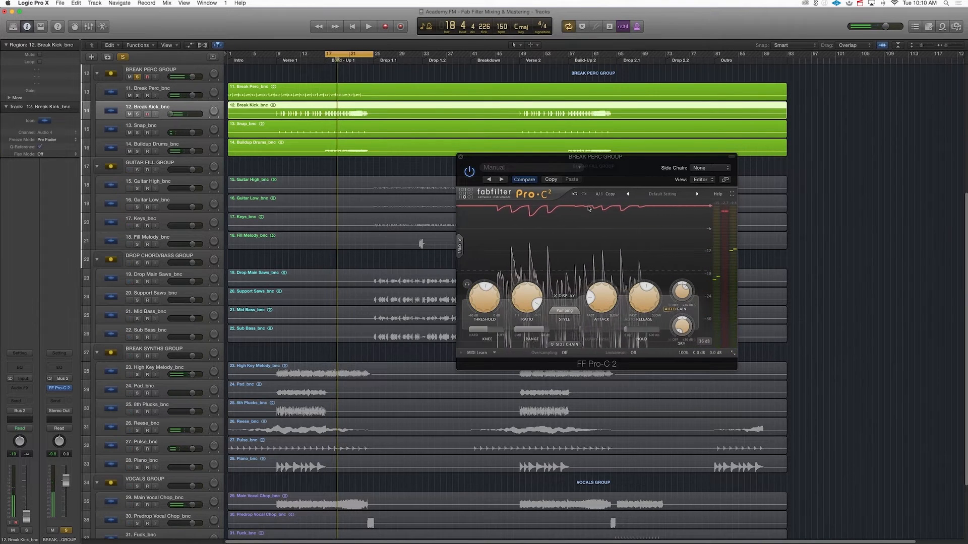
Restore the Break Kick track's volume to its previous level and collapse the compressor's level display.
{"action": "left_click_drag", "start_coordinate": [167, 115], "coordinate": [192, 114]}
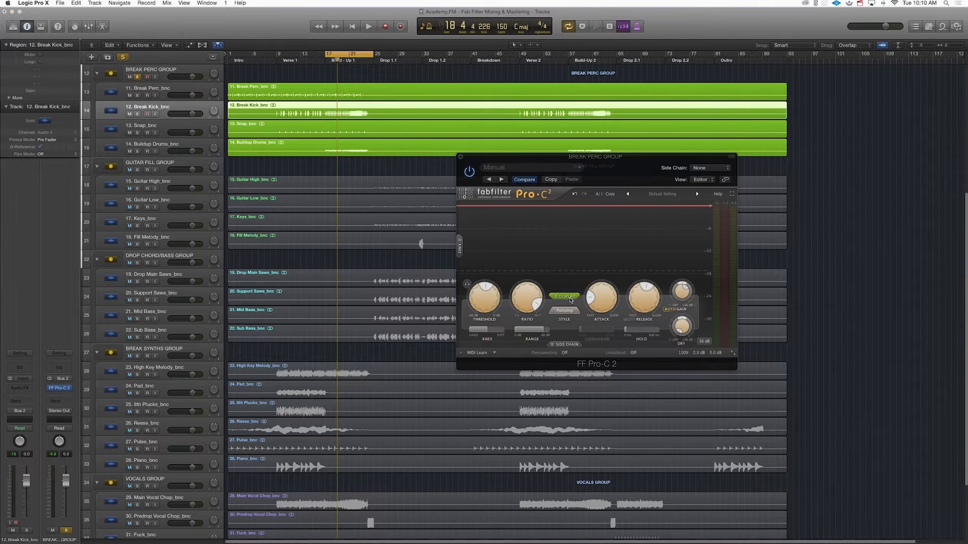
{"action": "left_click", "coordinate": [568, 297]}
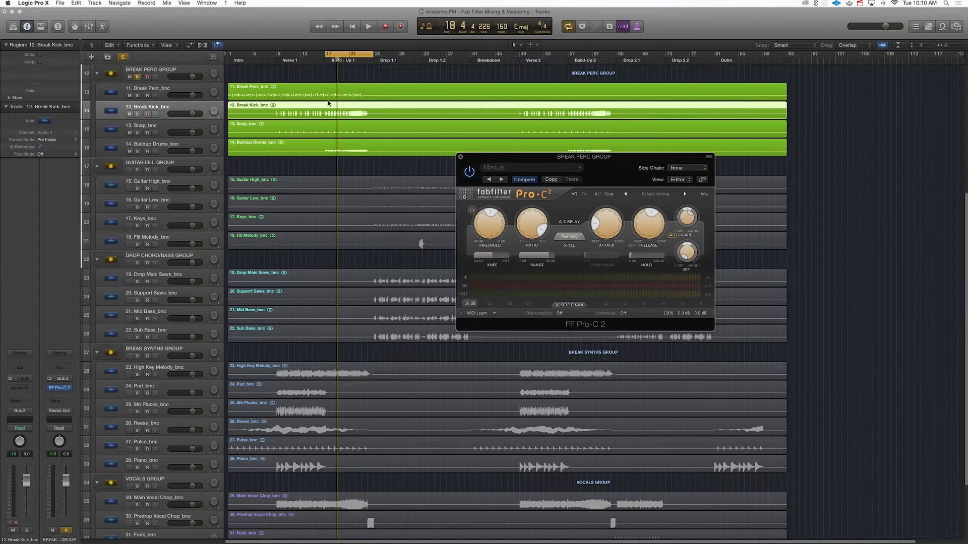
Lengthen the Break Perc Group compressor's hold time during playback and compare the sound with the compressor bypassed.
{"action": "key", "text": "space"}
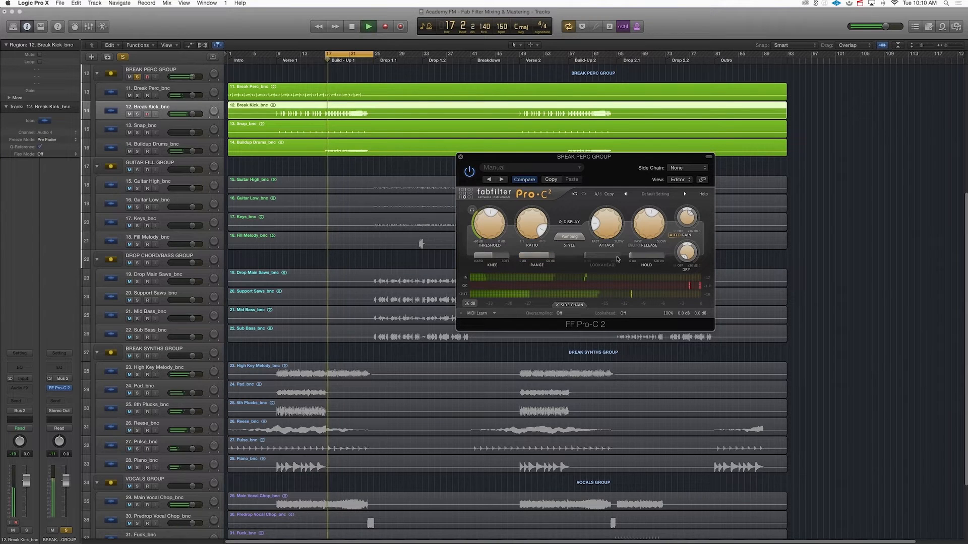
{"action": "left_click_drag", "start_coordinate": [649, 256], "coordinate": [664, 257]}
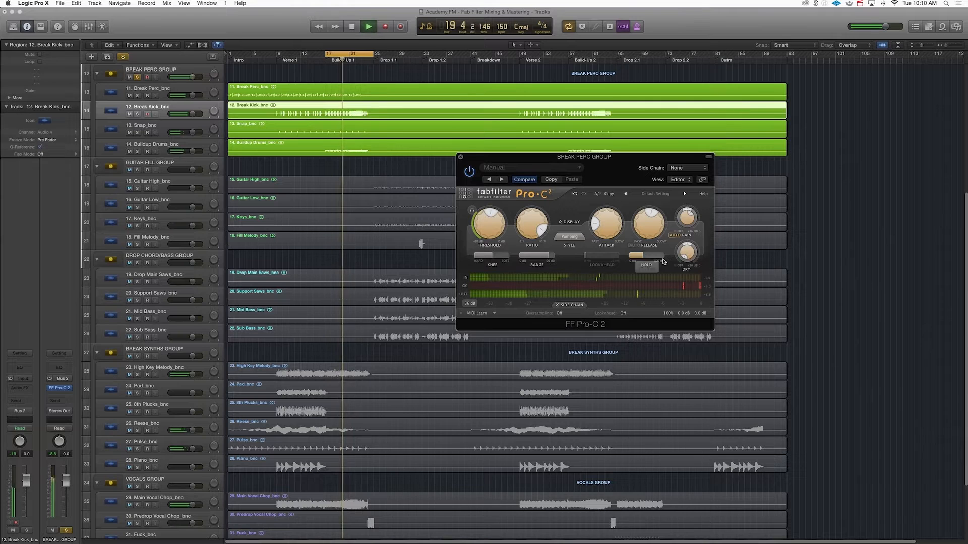
{"action": "left_click", "coordinate": [469, 173]}
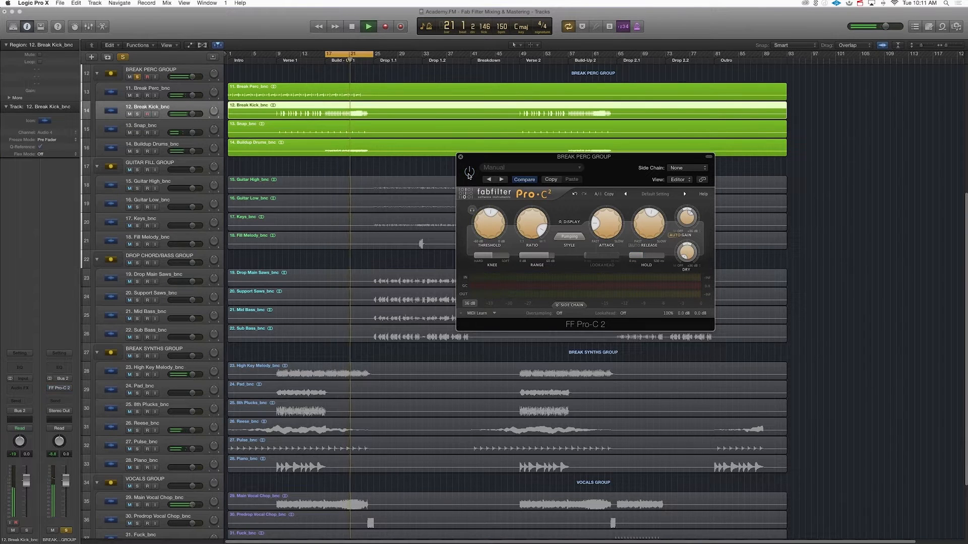
{"action": "left_click", "coordinate": [469, 173]}
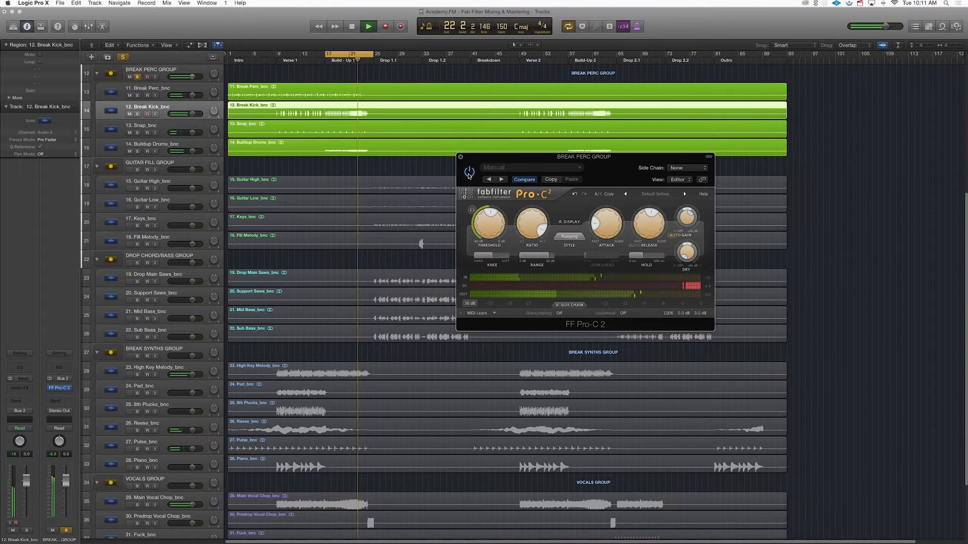
Audition the Break Perc Group compressor's triggering signal briefly and stop playback.
{"action": "left_click", "coordinate": [472, 210]}
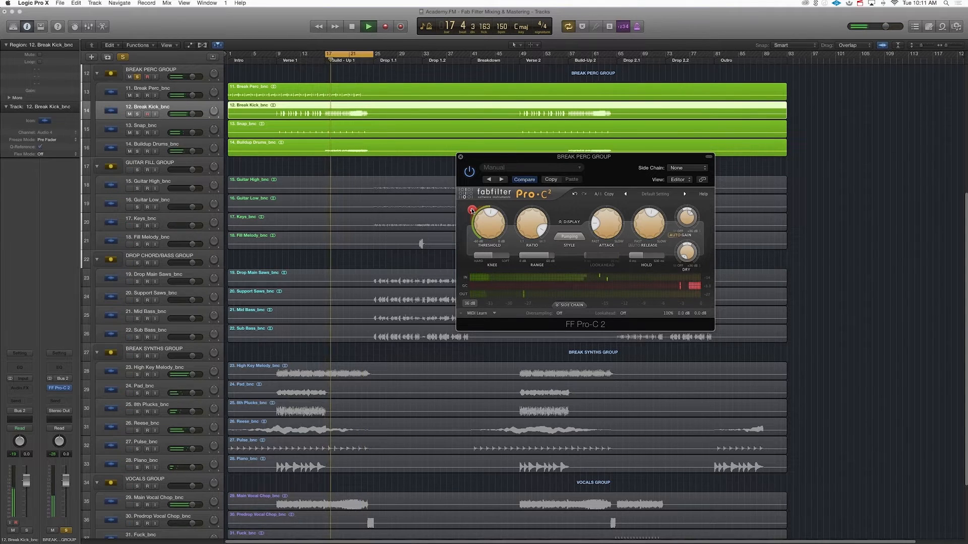
{"action": "left_click", "coordinate": [472, 210]}
{"action": "key", "text": "space"}
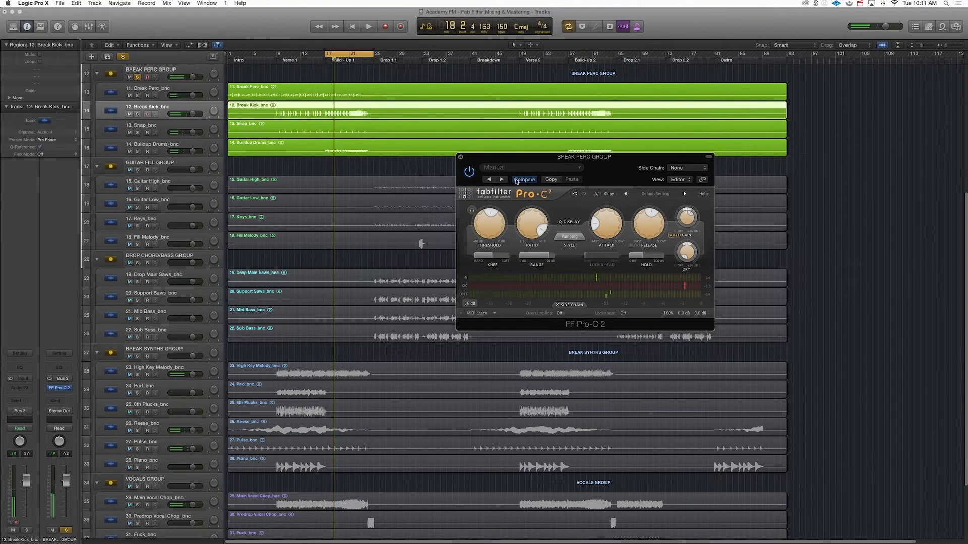
Close the Break Perc Group's compressor window and unsolo the group.
{"action": "left_click", "coordinate": [460, 157]}
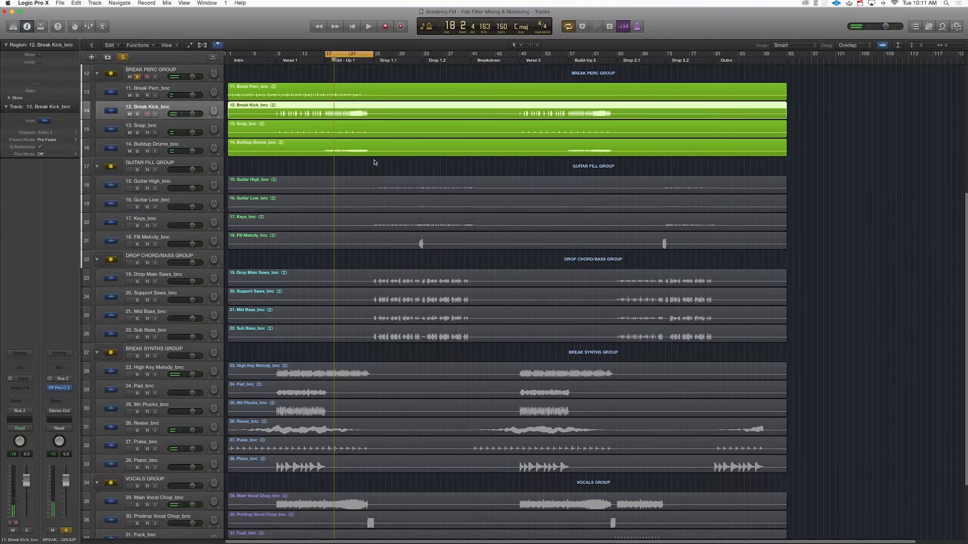
{"action": "left_click", "coordinate": [138, 76]}
Move the cycle range to cover Drop 1.1 and Drop 1.2, bars 25 to 41.
{"action": "left_click", "coordinate": [161, 162]}
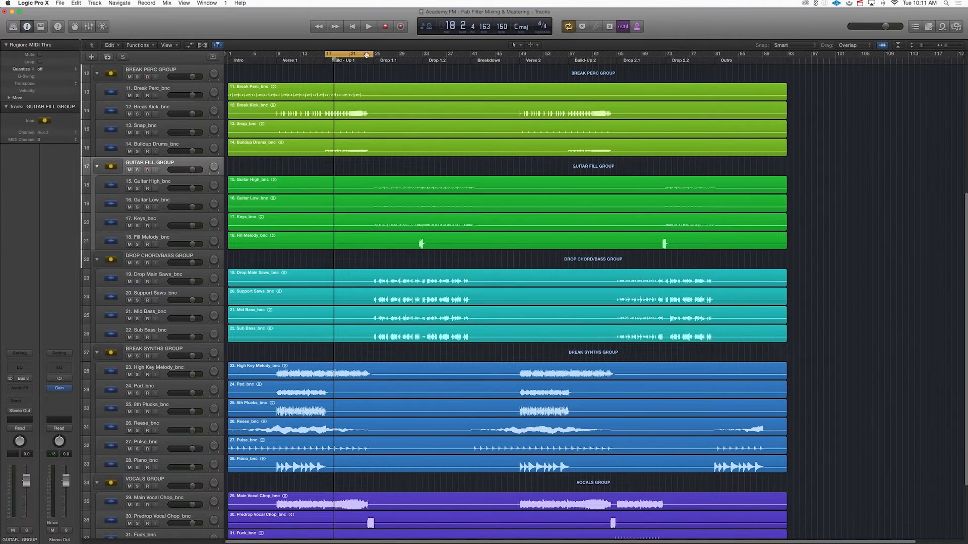
{"action": "left_click_drag", "start_coordinate": [367, 54], "coordinate": [471, 57]}
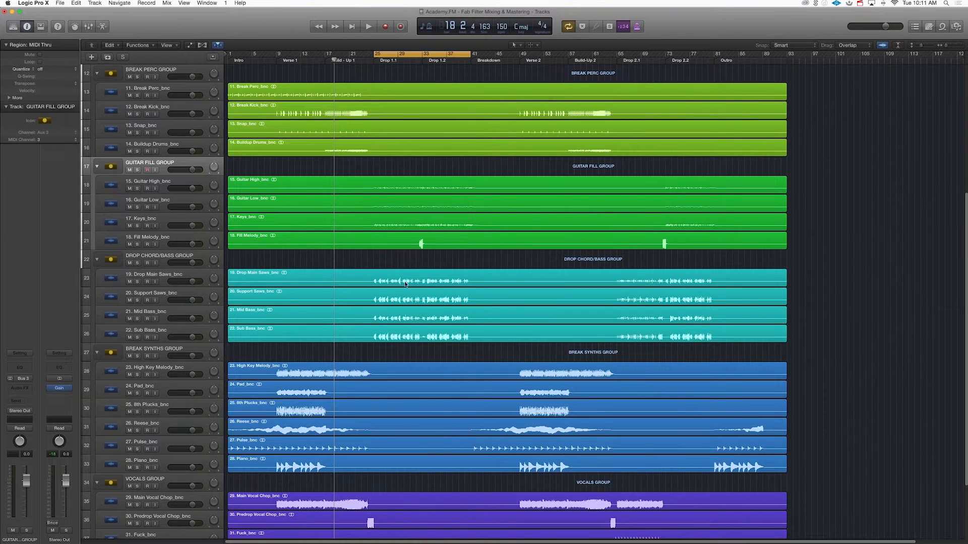
{"action": "left_click", "coordinate": [401, 241]}
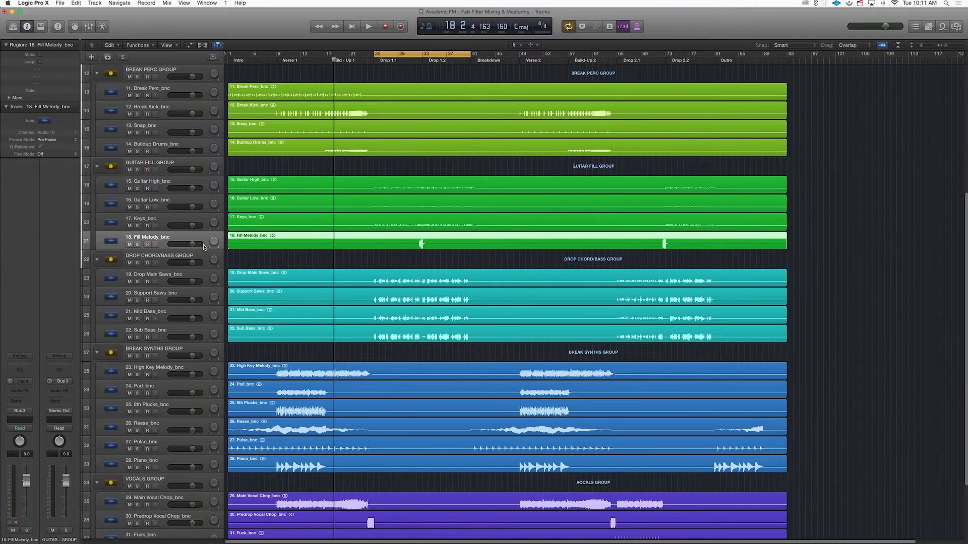
Insert FF Pro-C 2 on the Guitar Fill Group and move its window clear of the track headers.
{"action": "left_click", "coordinate": [166, 168]}
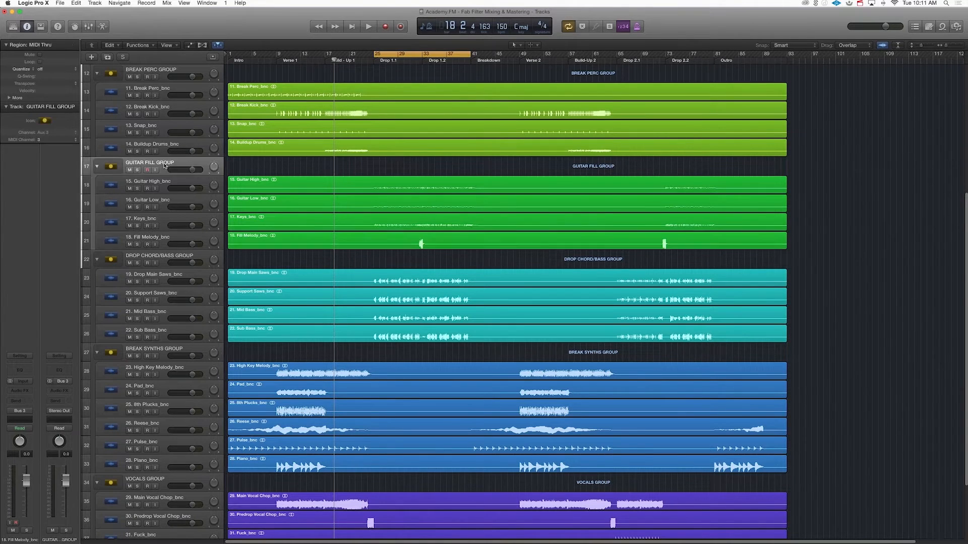
{"action": "left_click", "coordinate": [28, 388]}
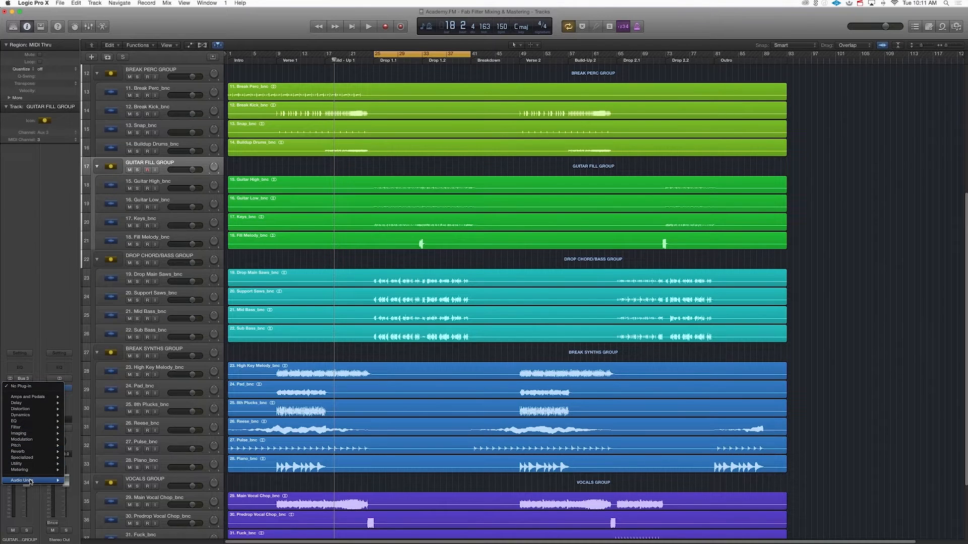
{"action": "mouse_move", "coordinate": [30, 480]}
{"action": "mouse_move", "coordinate": [101, 369]}
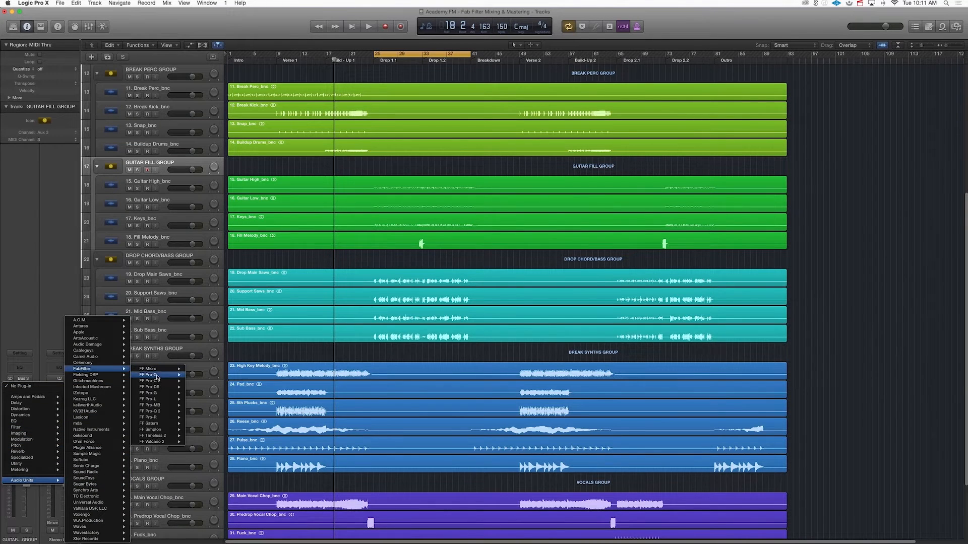
{"action": "mouse_move", "coordinate": [162, 387]}
{"action": "left_click", "coordinate": [150, 381]}
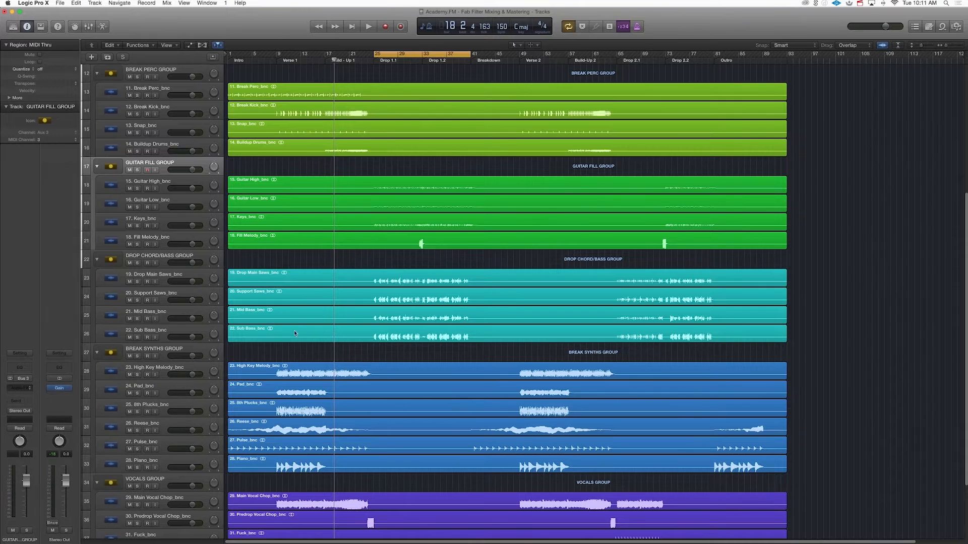
{"action": "left_click_drag", "start_coordinate": [161, 31], "coordinate": [611, 135]}
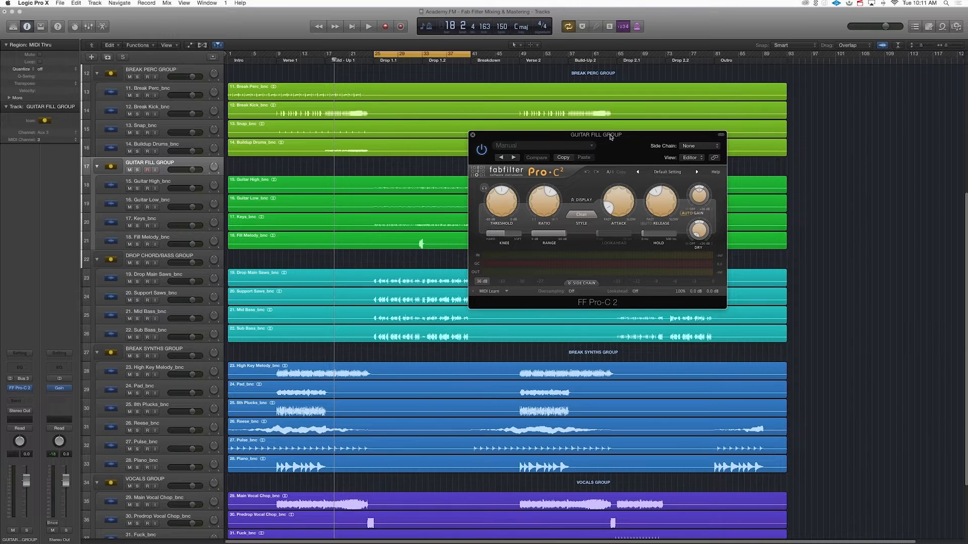
Set the Guitar Fill Group compressor's style to Classic and play the group soloed.
{"action": "left_click", "coordinate": [584, 216]}
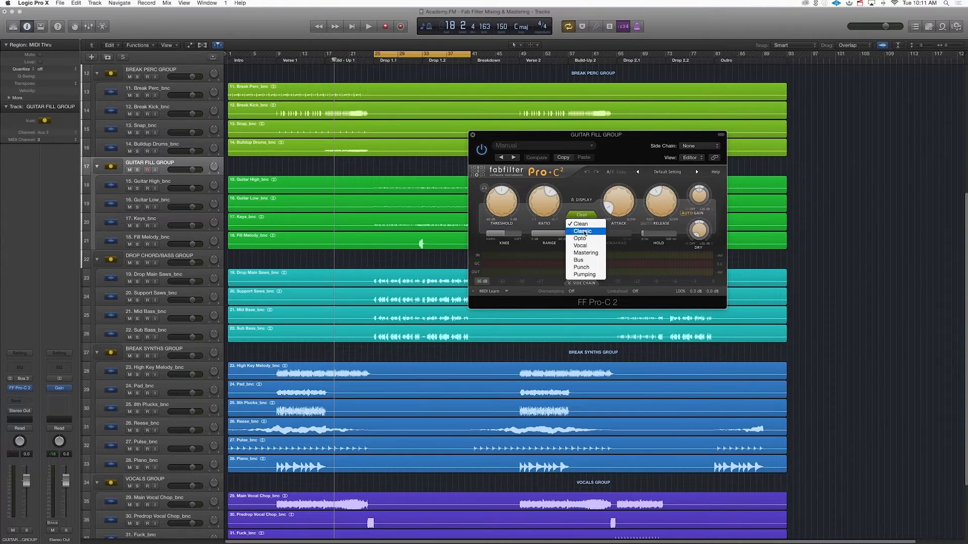
{"action": "left_click", "coordinate": [583, 232]}
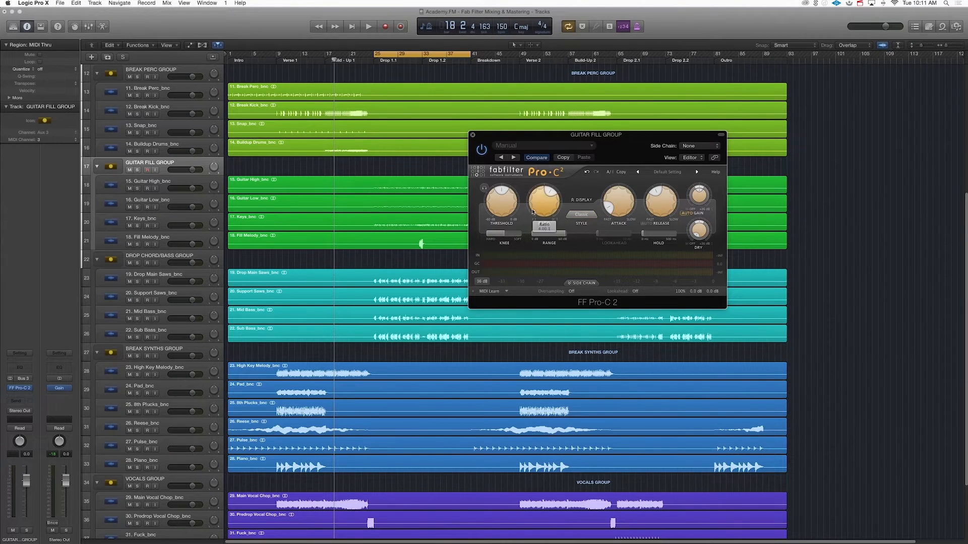
{"action": "mouse_move", "coordinate": [514, 204]}
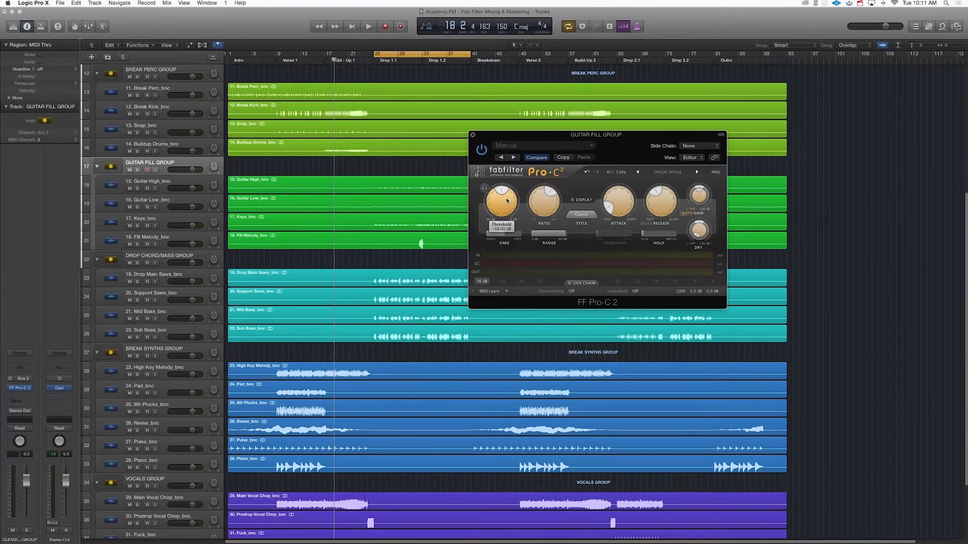
{"action": "key", "text": "space"}
{"action": "left_click", "coordinate": [138, 170]}
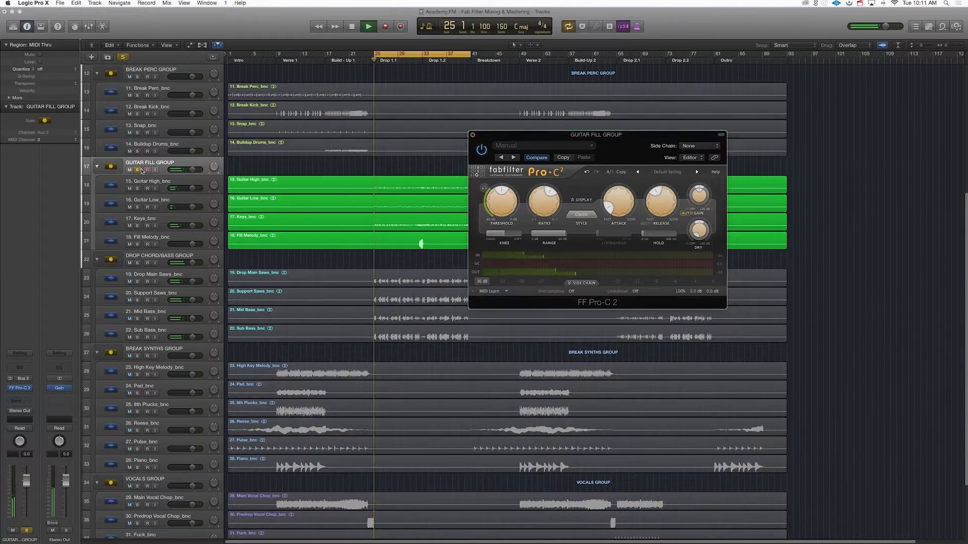
Lower the Guitar Fill Group compressor's threshold and adjust its wet gain during playback.
{"action": "left_click_drag", "start_coordinate": [505, 204], "coordinate": [505, 222]}
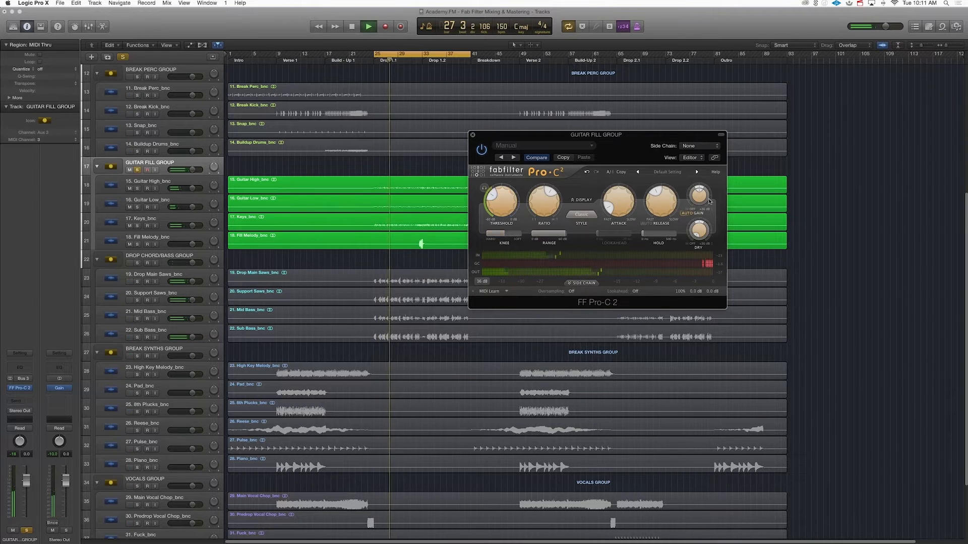
{"action": "mouse_move", "coordinate": [700, 200]}
{"action": "left_mouse_down"}
{"action": "mouse_move", "coordinate": [696, 211]}
{"action": "mouse_move", "coordinate": [699, 191]}
{"action": "left_mouse_up"}
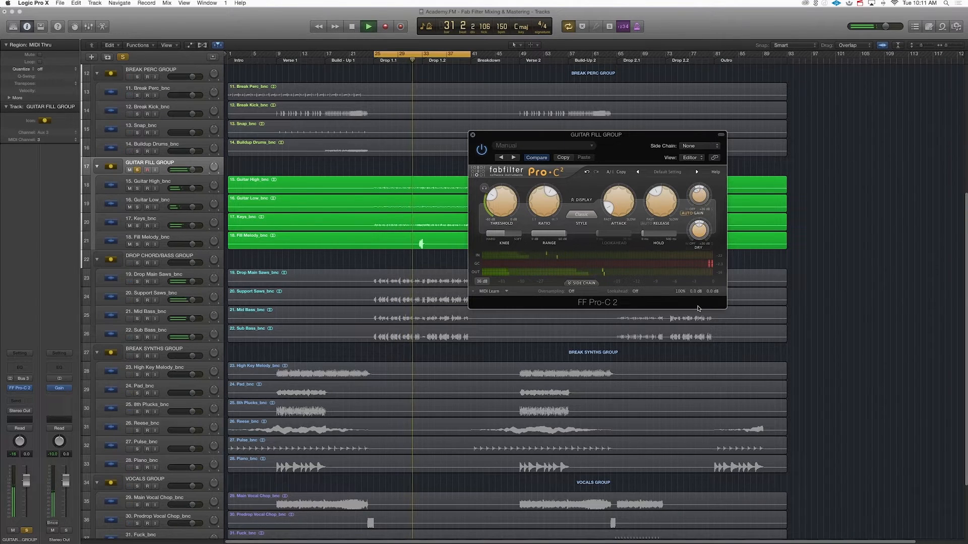
Raise the compressor's mix above 100% and stop playback.
{"action": "mouse_move", "coordinate": [687, 292]}
{"action": "left_click_drag", "start_coordinate": [699, 281], "coordinate": [743, 280]}
{"action": "key", "text": "space"}
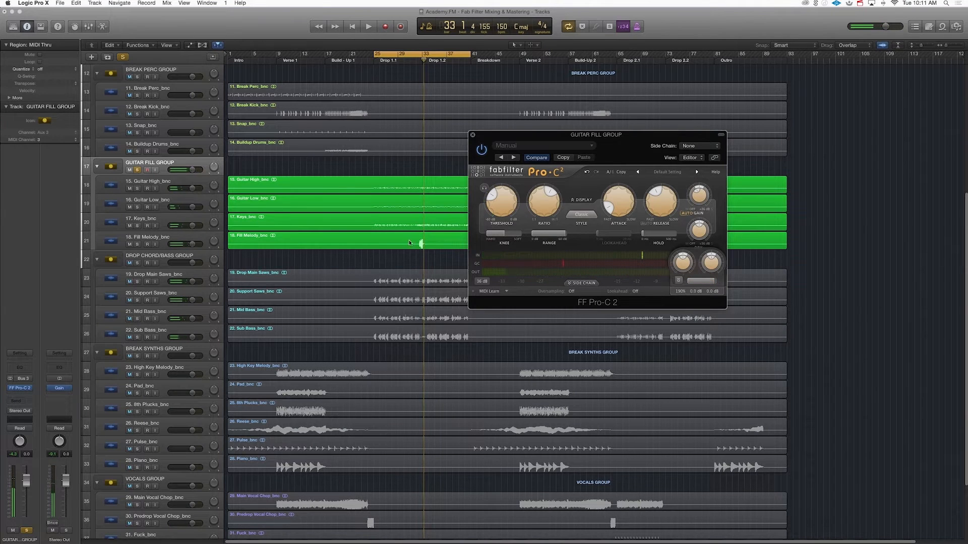
Lower the Fill Melody track's volume to -10.0 dB, checking the level in playback.
{"action": "left_click", "coordinate": [152, 238]}
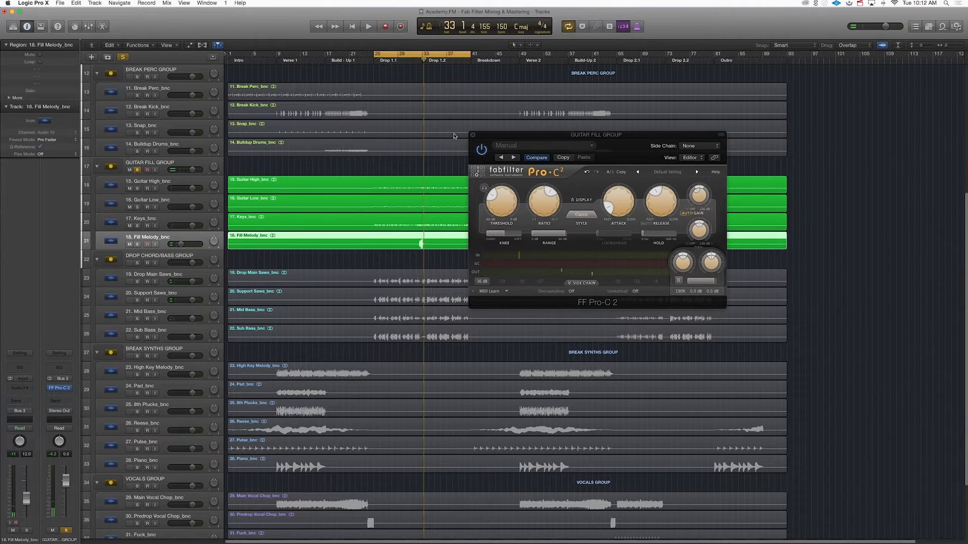
{"action": "key", "text": "space"}
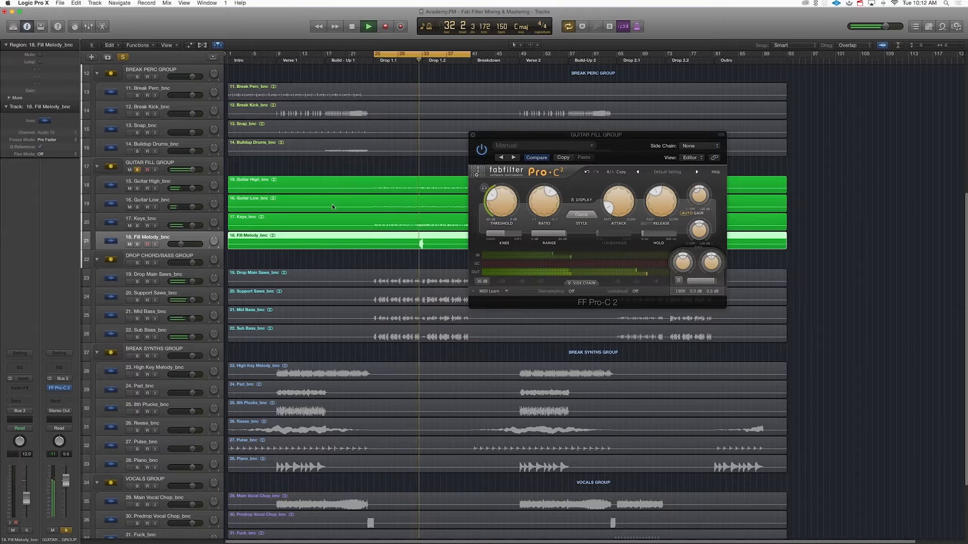
{"action": "key", "text": "space"}
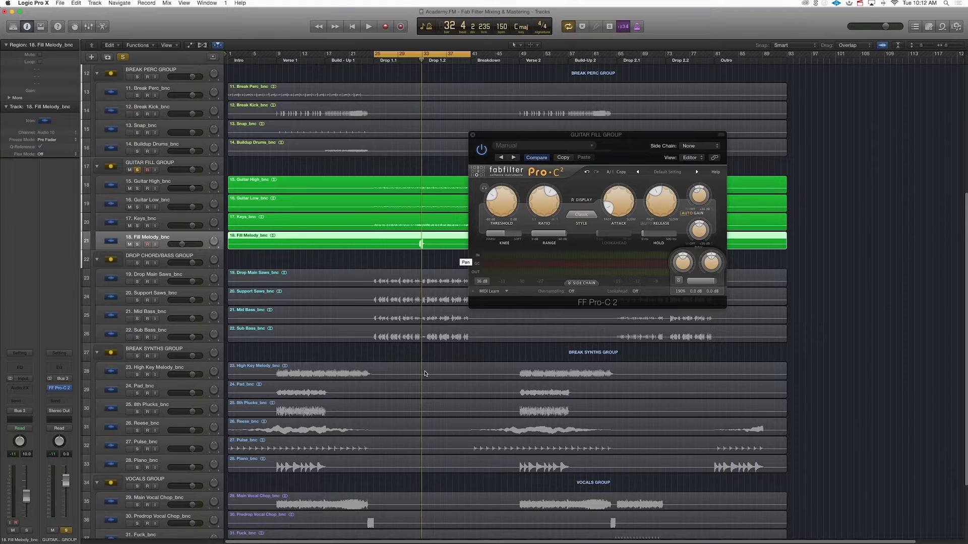
{"action": "scroll", "coordinate": [425, 374], "scroll_direction": "down", "scroll_amount": 5}
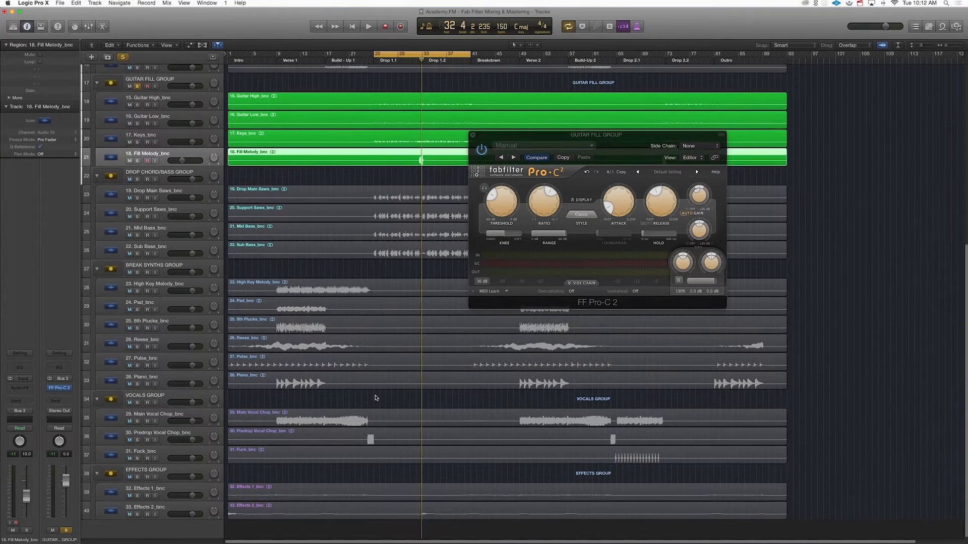
{"action": "scroll", "coordinate": [375, 399], "scroll_direction": "up", "scroll_amount": 15}
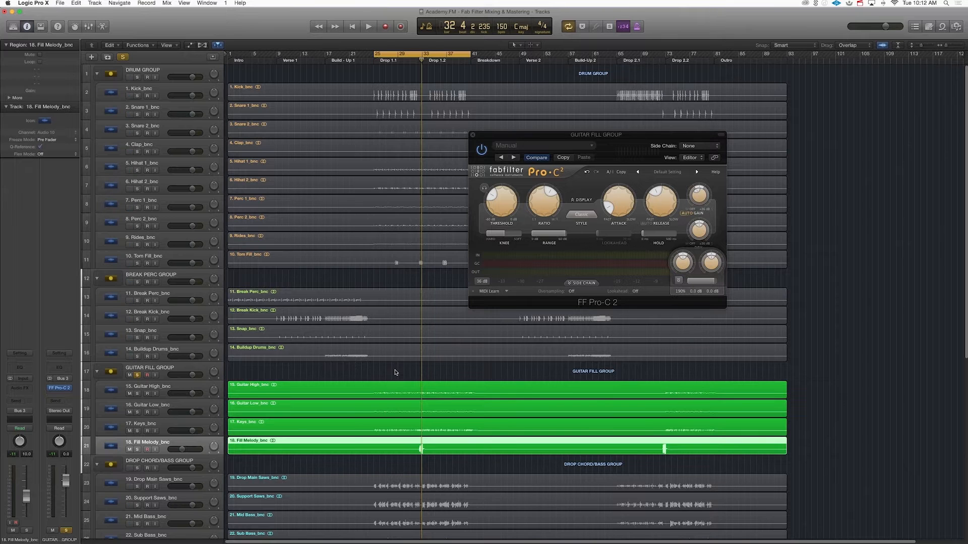
Replay the Guitar Fill Group, lower its compressor threshold to about -36 dB and audition the triggering signal.
{"action": "scroll", "coordinate": [396, 373], "scroll_direction": "down", "scroll_amount": 5}
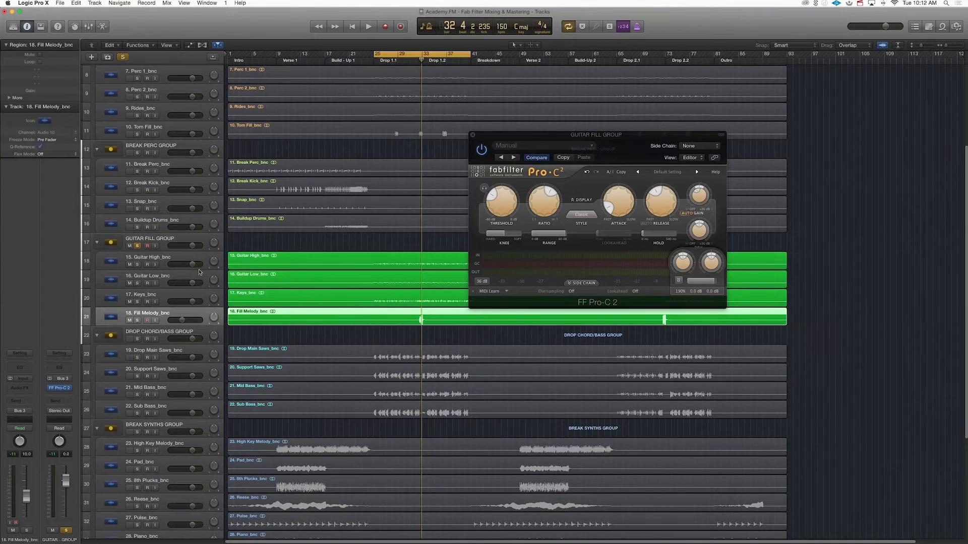
{"action": "left_click", "coordinate": [182, 241]}
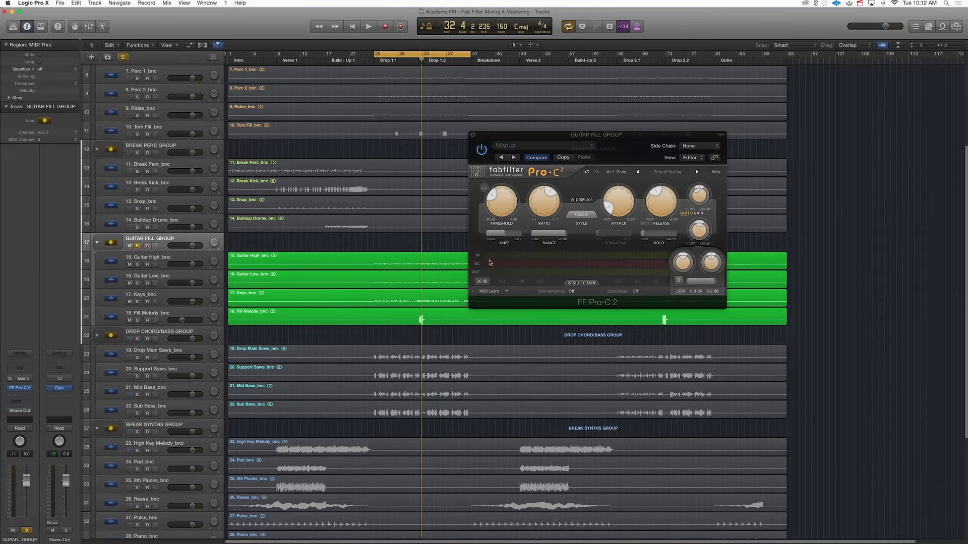
{"action": "key", "text": "space"}
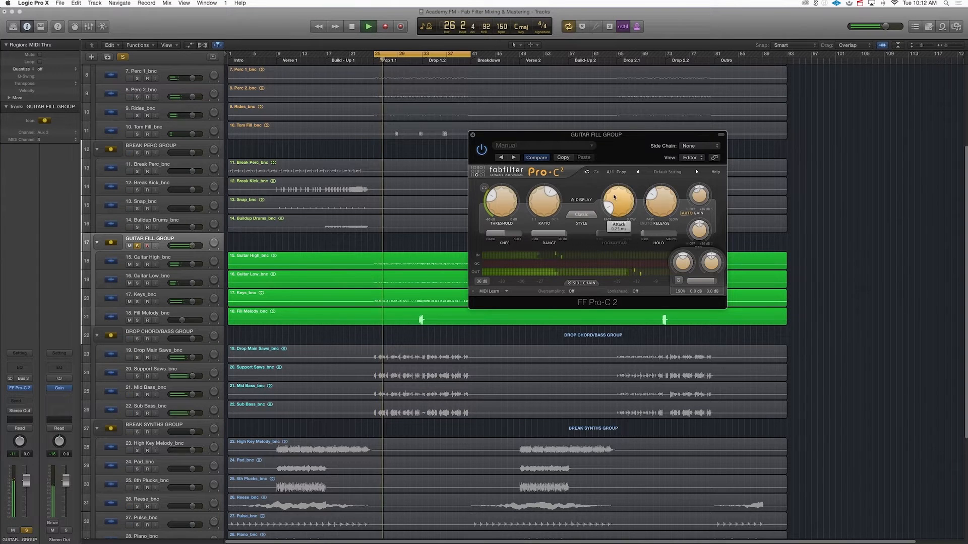
{"action": "left_click", "coordinate": [483, 189]}
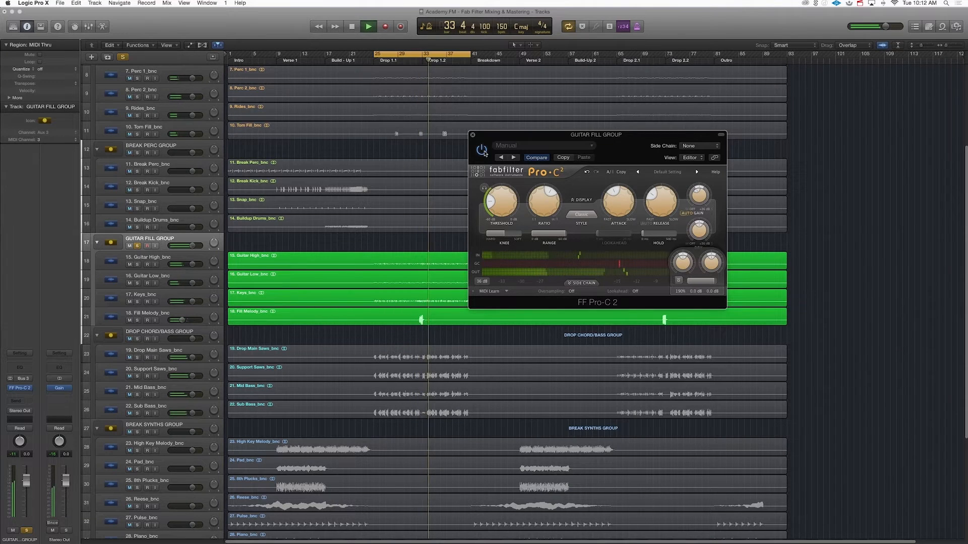
{"action": "key", "text": "space"}
Pull the compressor's threshold down to -60 dB during playback to exaggerate the compression and raise it back up.
{"action": "mouse_move", "coordinate": [512, 209]}
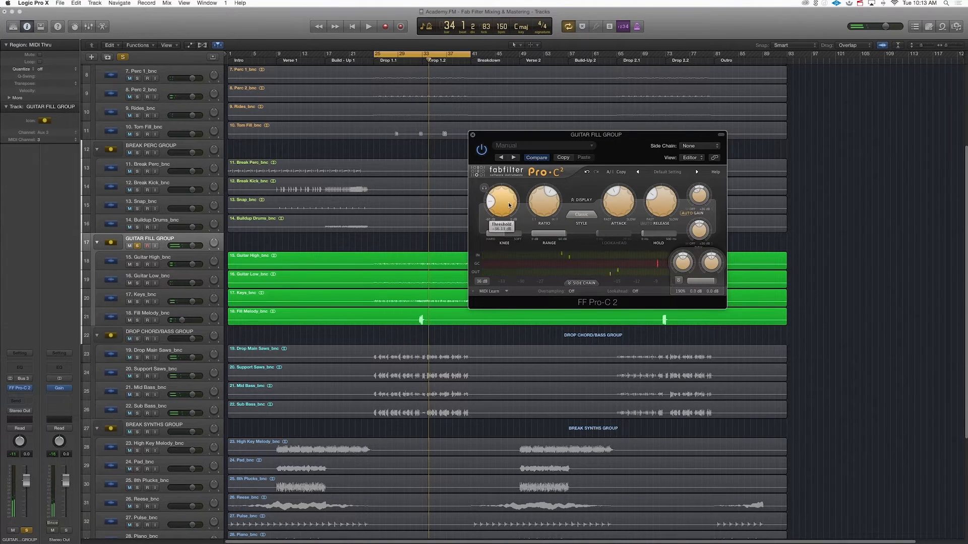
{"action": "key", "text": "space"}
{"action": "left_click_drag", "start_coordinate": [509, 205], "coordinate": [504, 211]}
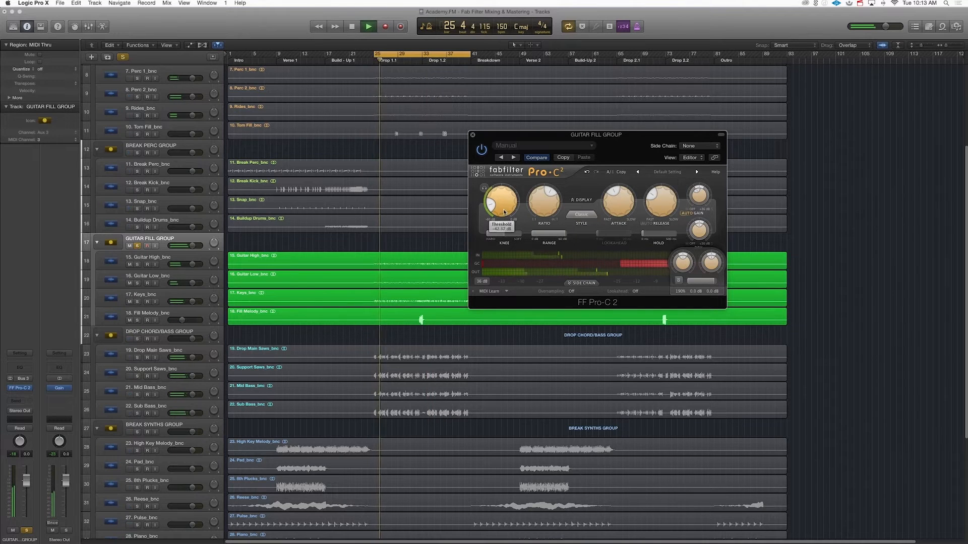
{"action": "scroll", "coordinate": [504, 212], "scroll_direction": "down", "scroll_amount": 5}
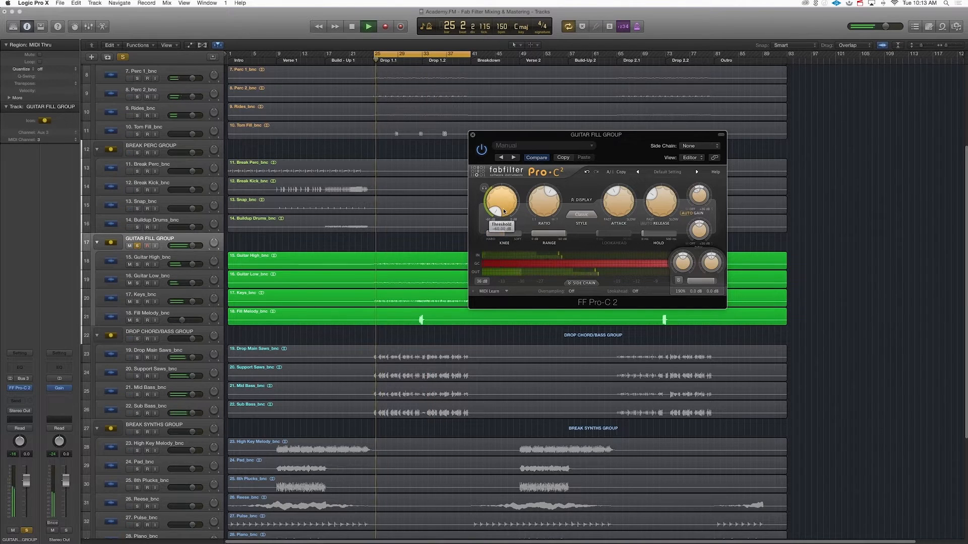
{"action": "left_click_drag", "start_coordinate": [504, 212], "coordinate": [503, 193]}
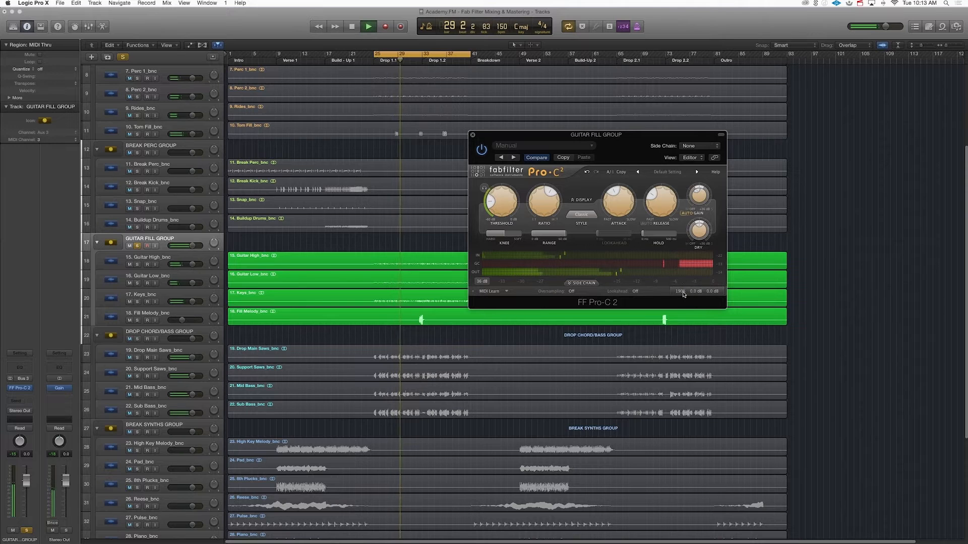
Stop playback, close the Guitar Fill Group's compressor window and take the group out of solo.
{"action": "mouse_move", "coordinate": [504, 203]}
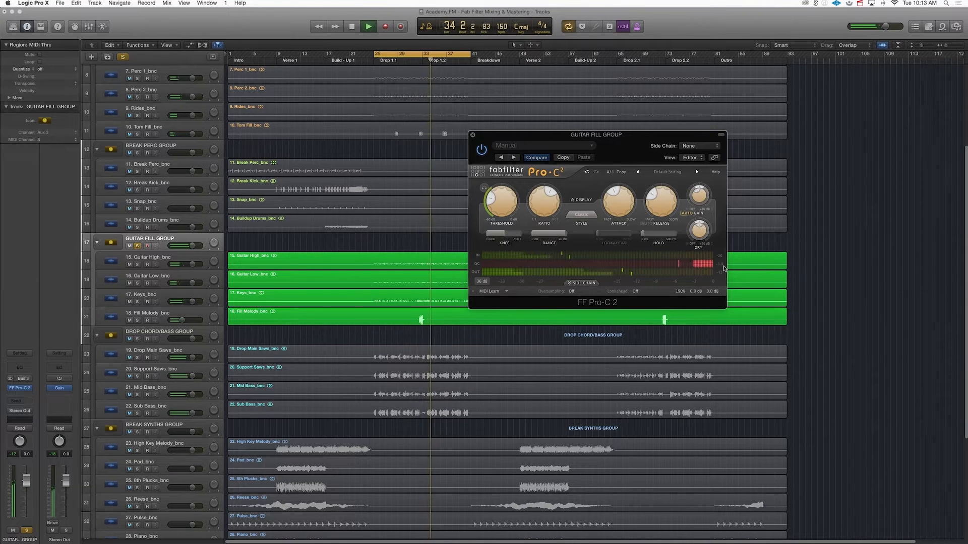
{"action": "key", "text": "space"}
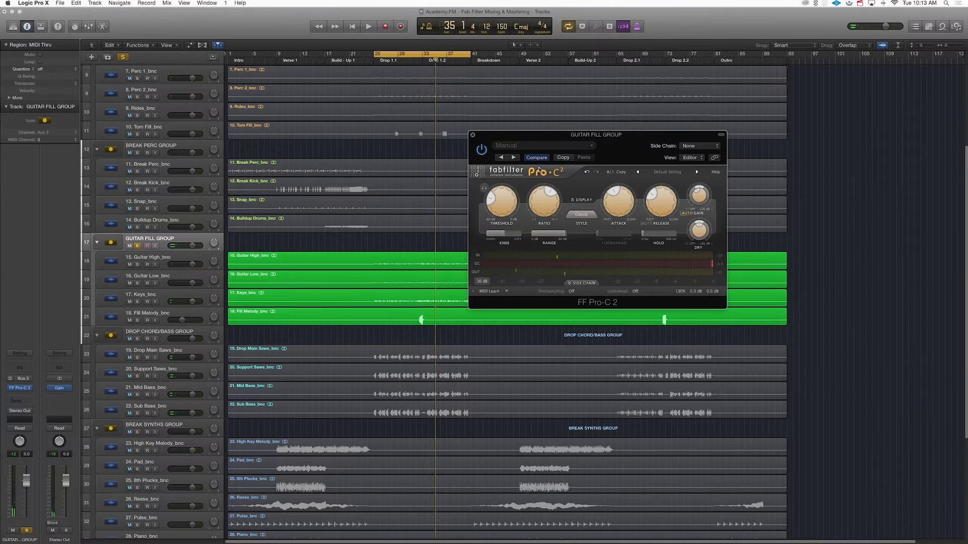
{"action": "left_click", "coordinate": [473, 135]}
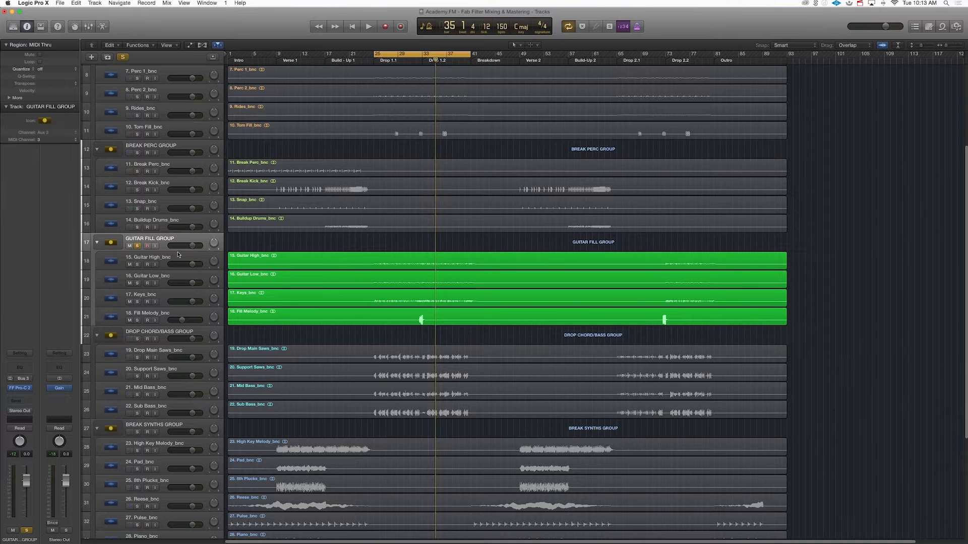
{"action": "left_click", "coordinate": [137, 246]}
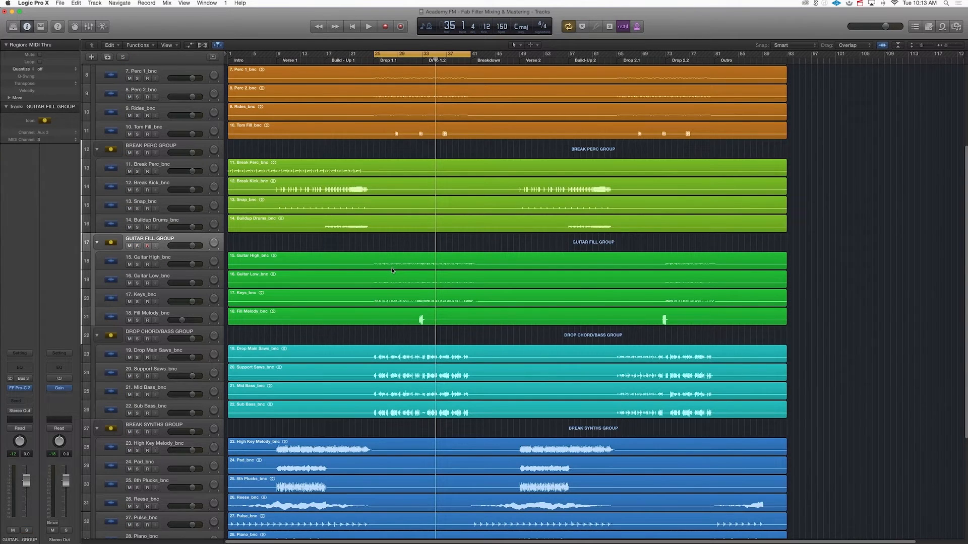
Lower the Fill Melody track's volume slightly further, below -10.0 dB.
{"action": "scroll", "coordinate": [392, 268], "scroll_direction": "down", "scroll_amount": 4}
{"action": "scroll", "coordinate": [393, 269], "scroll_direction": "down", "scroll_amount": 4}
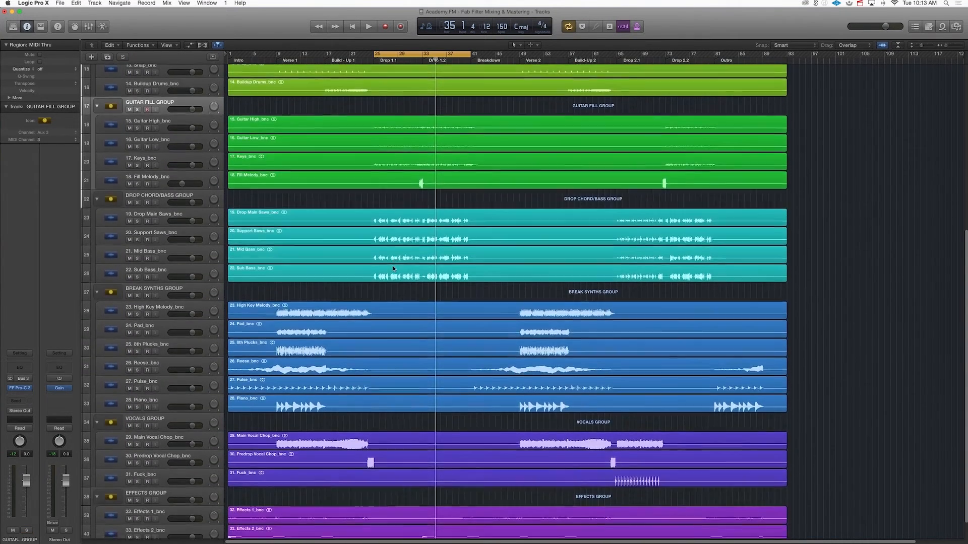
{"action": "left_click", "coordinate": [181, 165]}
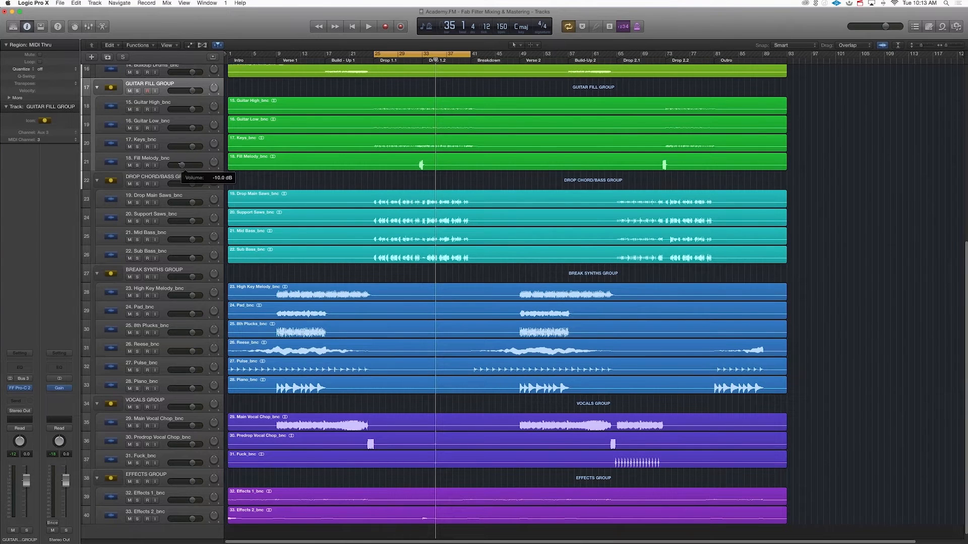
{"action": "left_click_drag", "start_coordinate": [178, 165], "coordinate": [171, 165]}
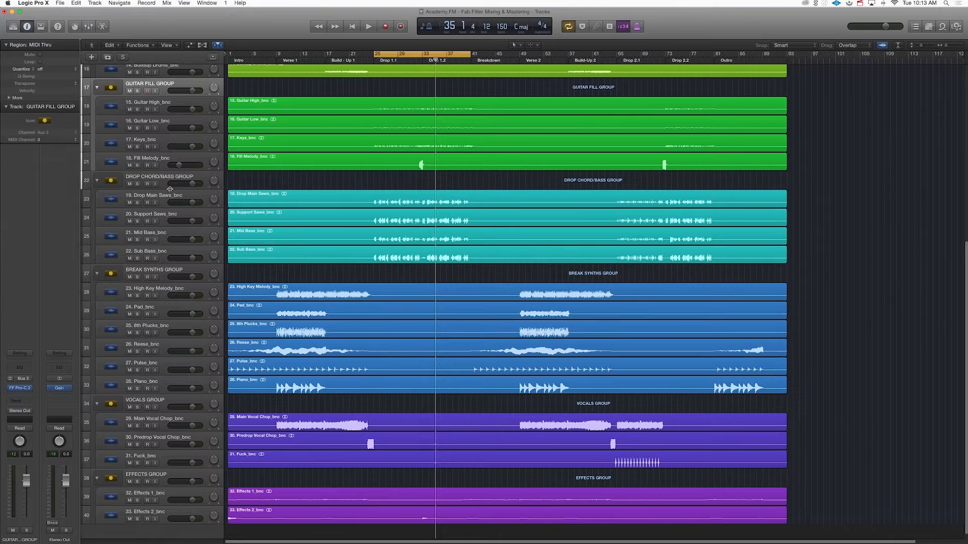
Solo the Drop Chord/Bass Group, select its four regions and start playback of the first drop.
{"action": "left_click", "coordinate": [171, 179]}
{"action": "left_click", "coordinate": [137, 183]}
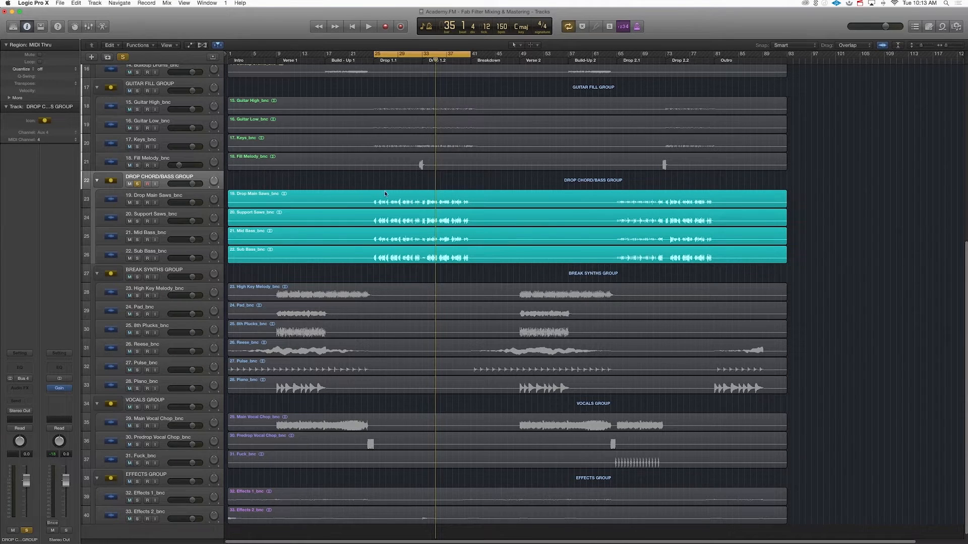
{"action": "left_click_drag", "start_coordinate": [384, 193], "coordinate": [403, 261]}
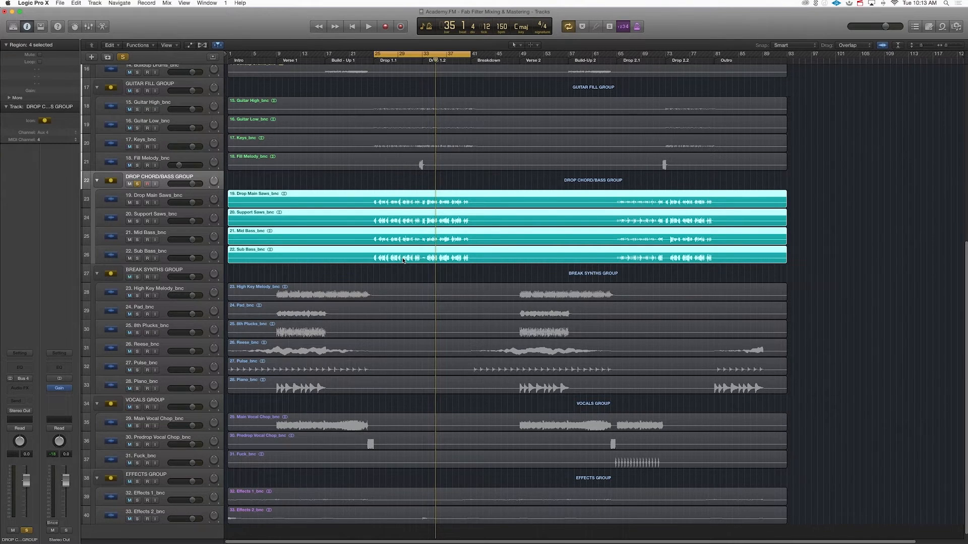
{"action": "key", "text": "space"}
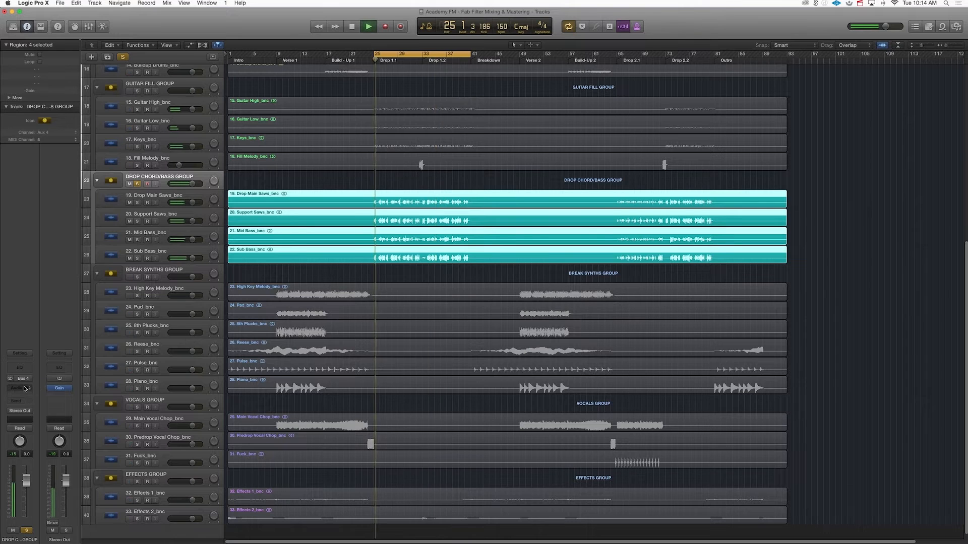
Insert FF Pro-C 2 on the Drop Chord/Bass Group, place its window over the arrangement and stop playback.
{"action": "left_click", "coordinate": [34, 389]}
{"action": "mouse_move", "coordinate": [31, 480]}
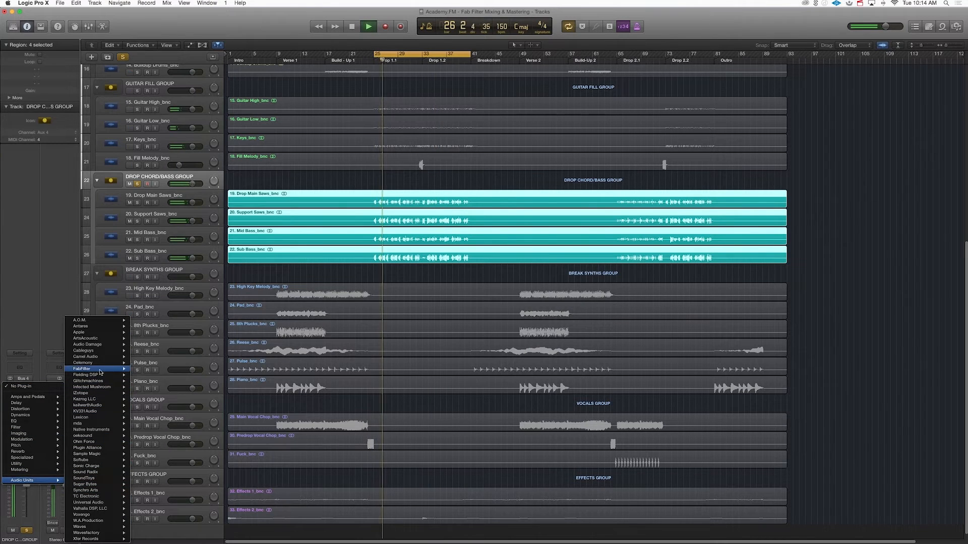
{"action": "mouse_move", "coordinate": [94, 369]}
{"action": "left_click", "coordinate": [156, 381]}
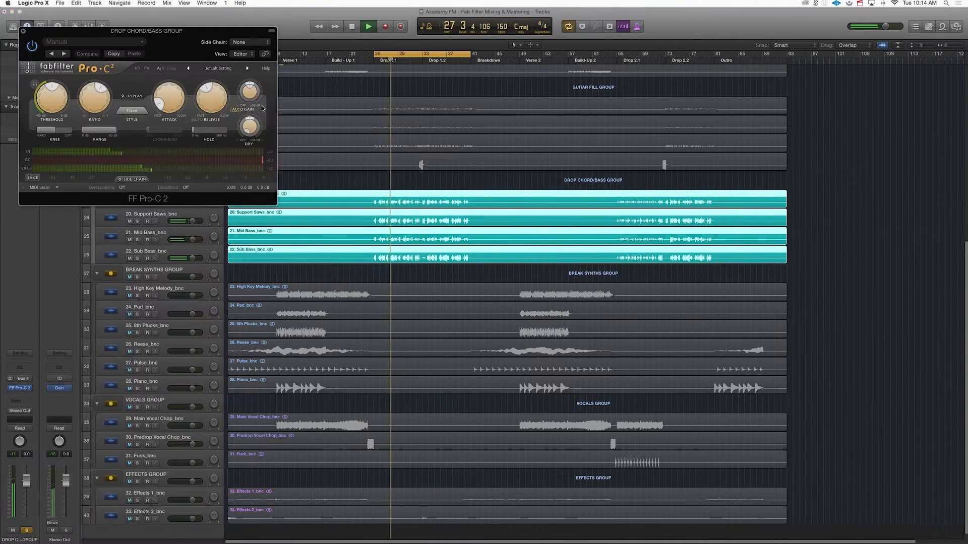
{"action": "left_click_drag", "start_coordinate": [151, 28], "coordinate": [547, 148]}
{"action": "key", "text": "space"}
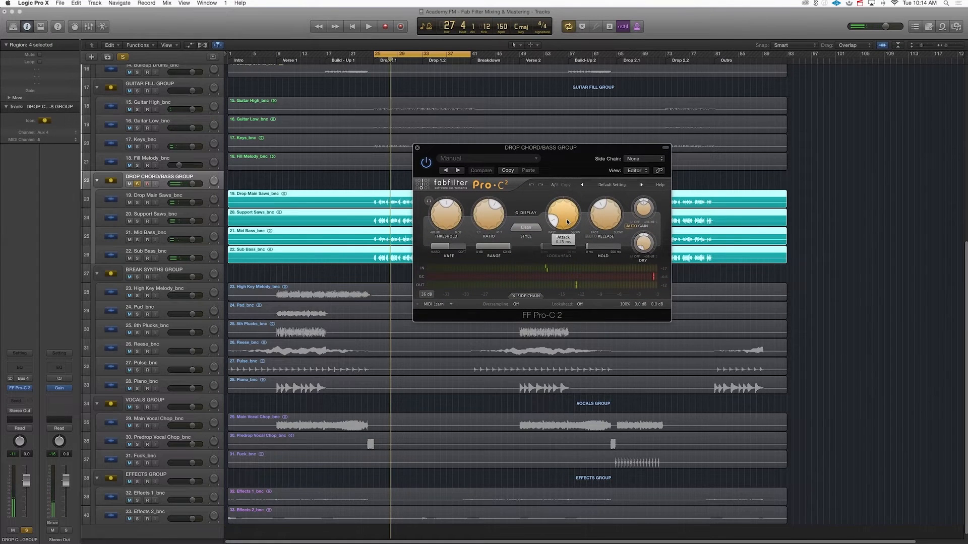
Audition the Drop Chord/Bass Group briefly, lengthen the compressor's release time and lower its ratio.
{"action": "key", "text": "space"}
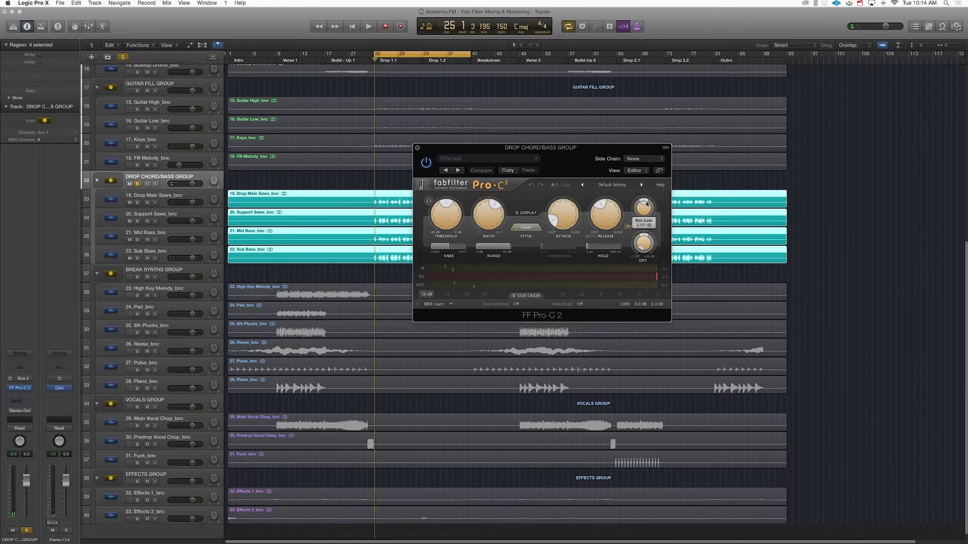
{"action": "mouse_move", "coordinate": [605, 206]}
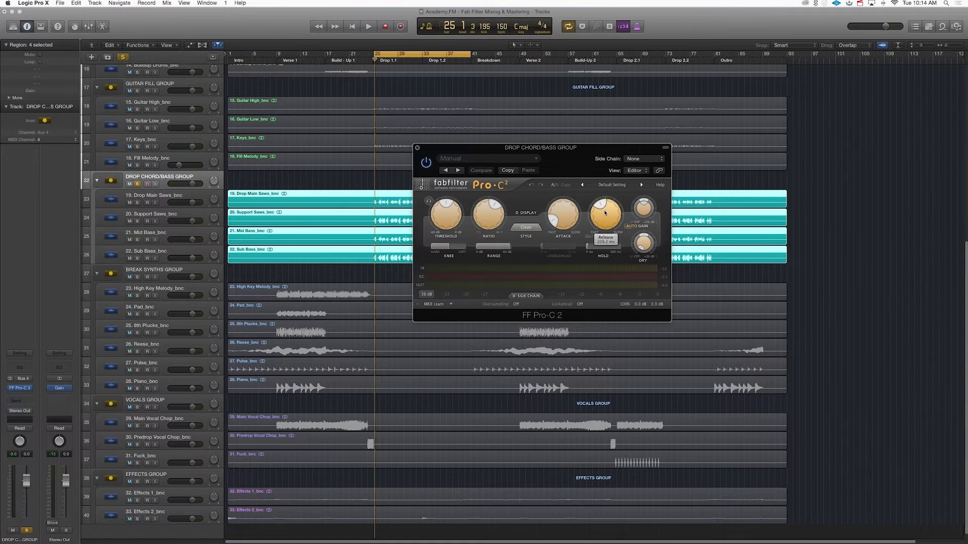
{"action": "left_click_drag", "start_coordinate": [605, 212], "coordinate": [610, 192]}
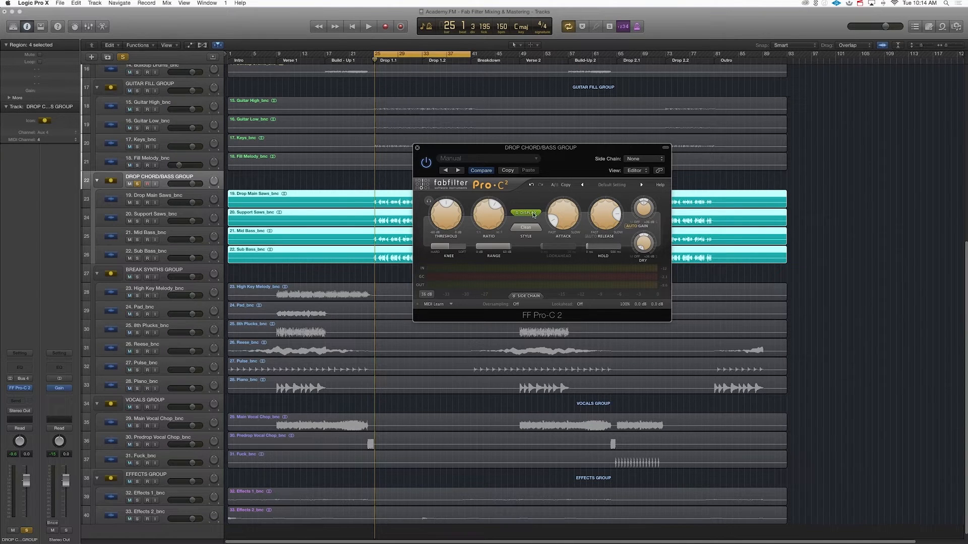
{"action": "mouse_move", "coordinate": [564, 214]}
{"action": "mouse_move", "coordinate": [481, 215]}
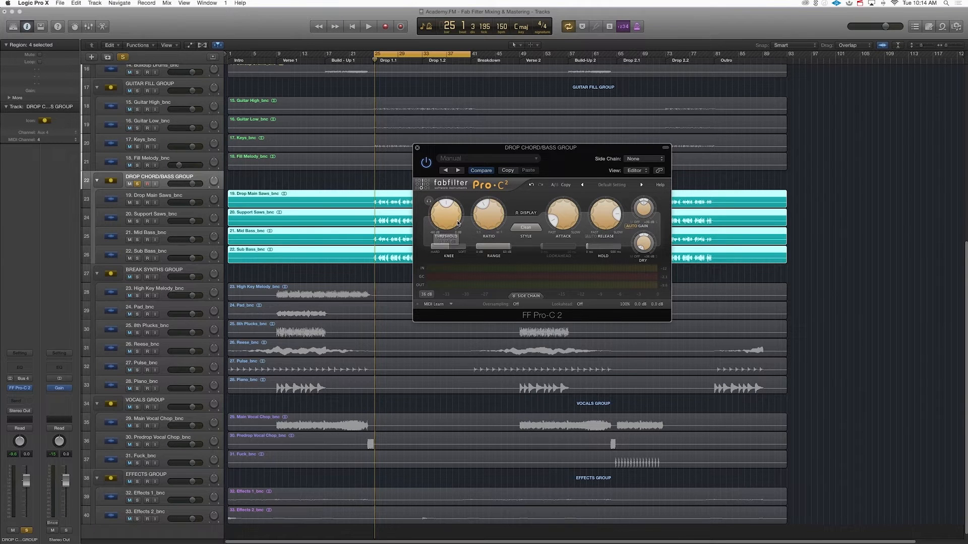
Play the Drop Chord/Bass Group with the compressor's level display expanded and restart from the loop's beginning.
{"action": "key", "text": "space"}
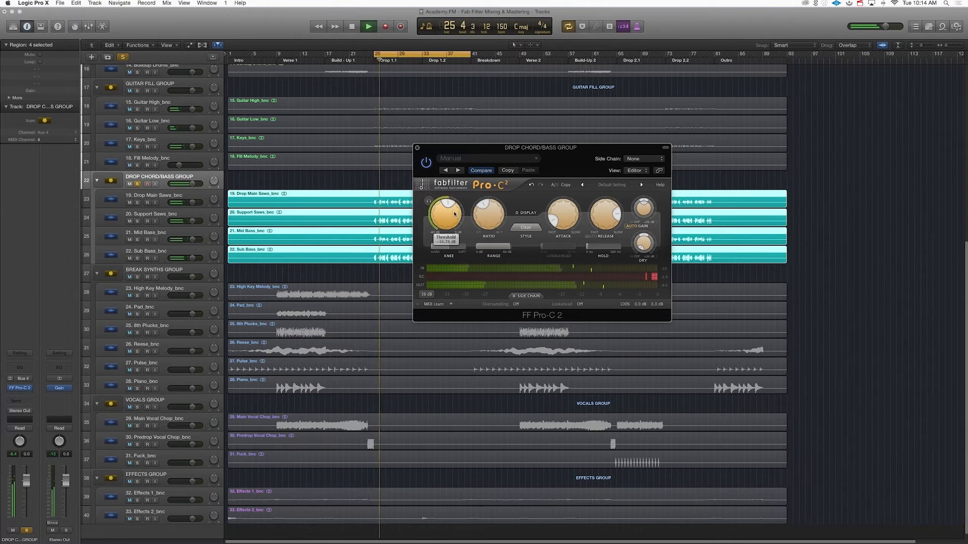
{"action": "left_click", "coordinate": [527, 212]}
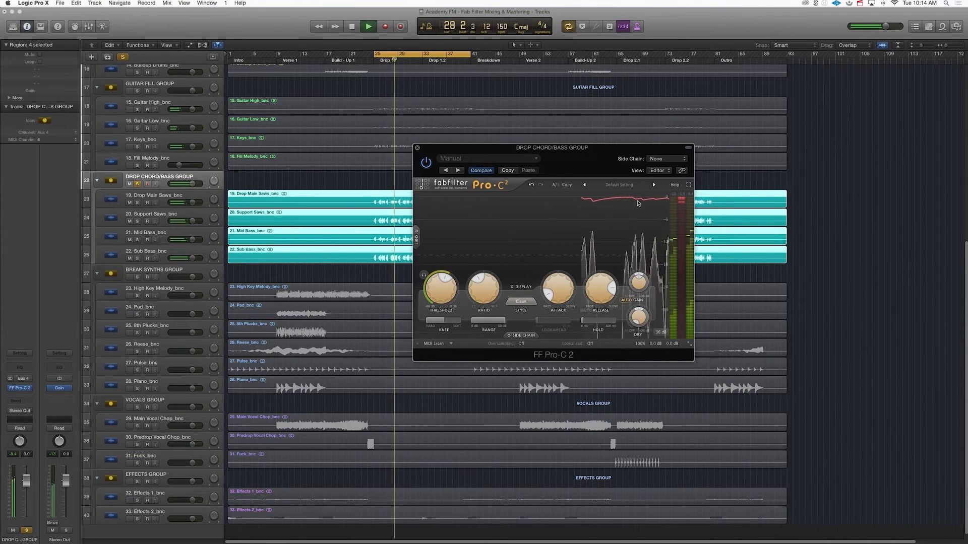
{"action": "key", "text": "space"}
{"action": "key", "text": "space"}
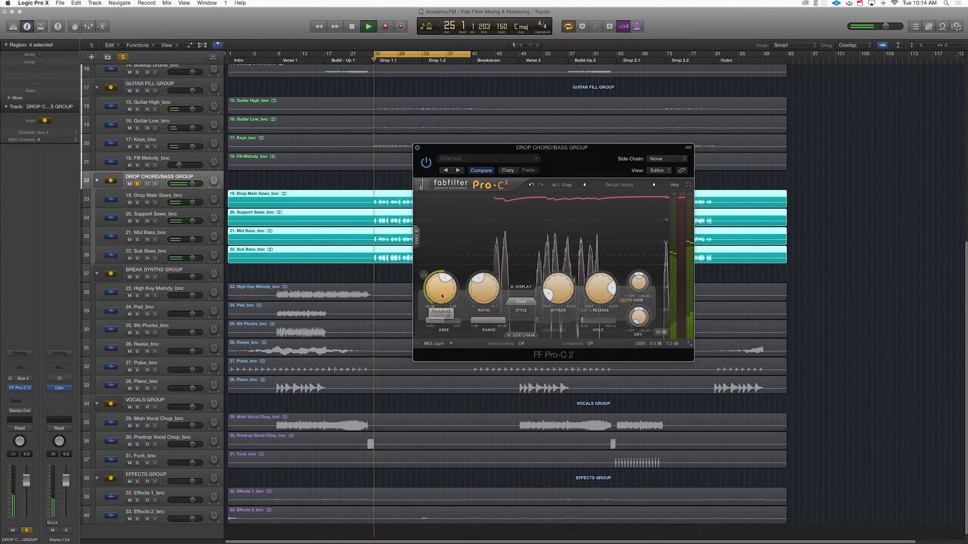
Adjust the Drop Chord/Bass compressor's threshold during playback, settling at about -16.6 dB, and stop playback.
{"action": "left_click_drag", "start_coordinate": [441, 288], "coordinate": [445, 244]}
{"action": "key", "text": "space"}
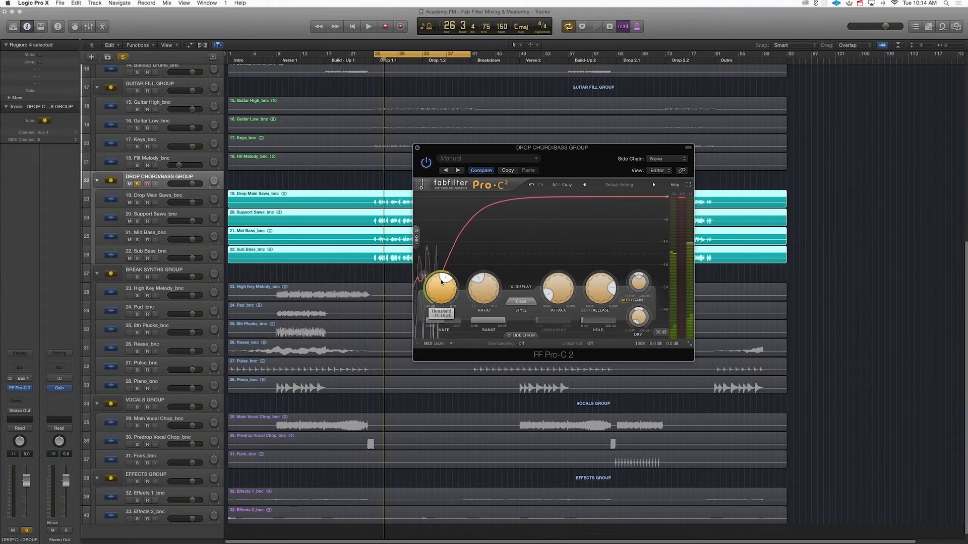
{"action": "key", "text": "space"}
{"action": "left_click_drag", "start_coordinate": [441, 284], "coordinate": [441, 283]}
{"action": "left_click_drag", "start_coordinate": [440, 285], "coordinate": [440, 277]}
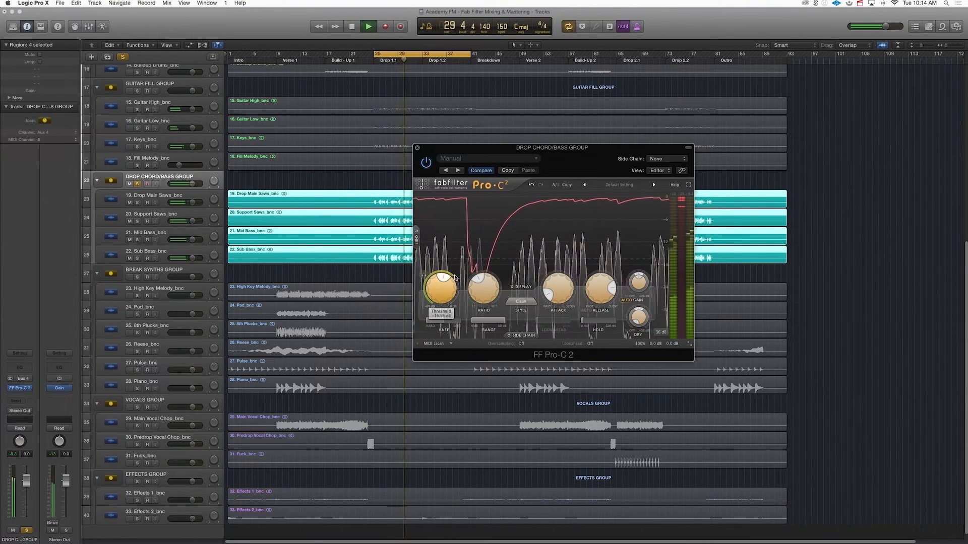
{"action": "key", "text": "space"}
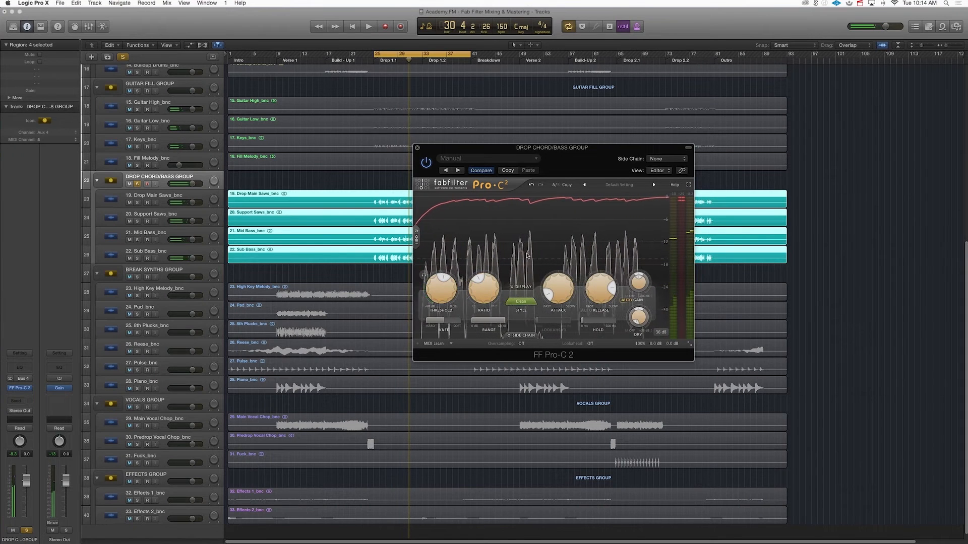
Keep the compressor's style on Clean, collapse the level display and close the plug-in window.
{"action": "left_click", "coordinate": [521, 301]}
{"action": "left_click", "coordinate": [524, 306]}
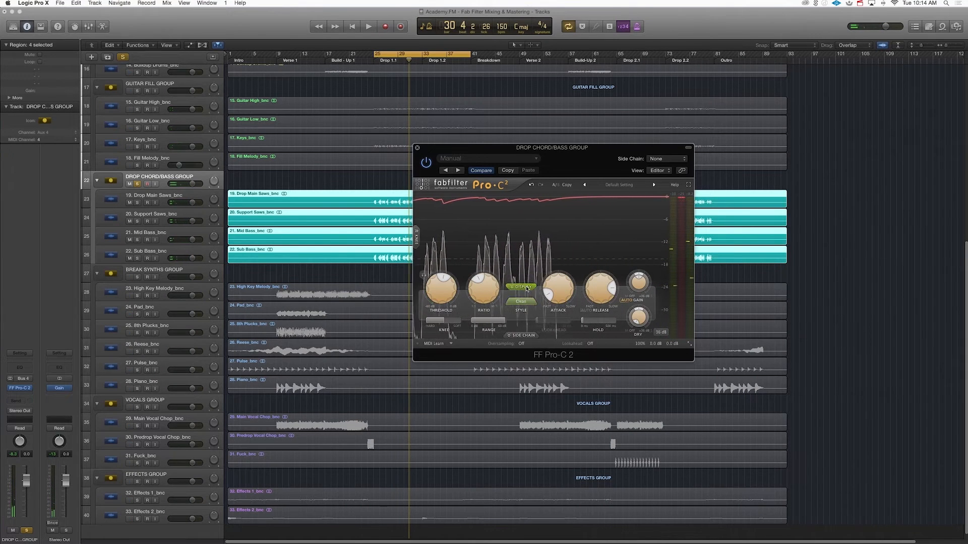
{"action": "left_click", "coordinate": [523, 286]}
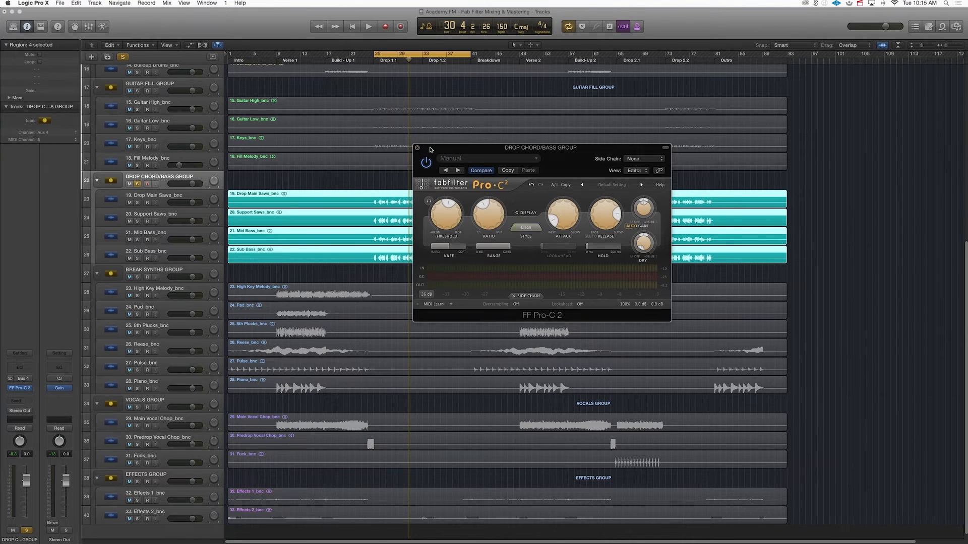
{"action": "left_click_drag", "start_coordinate": [431, 150], "coordinate": [537, 159]}
{"action": "left_click", "coordinate": [524, 158]}
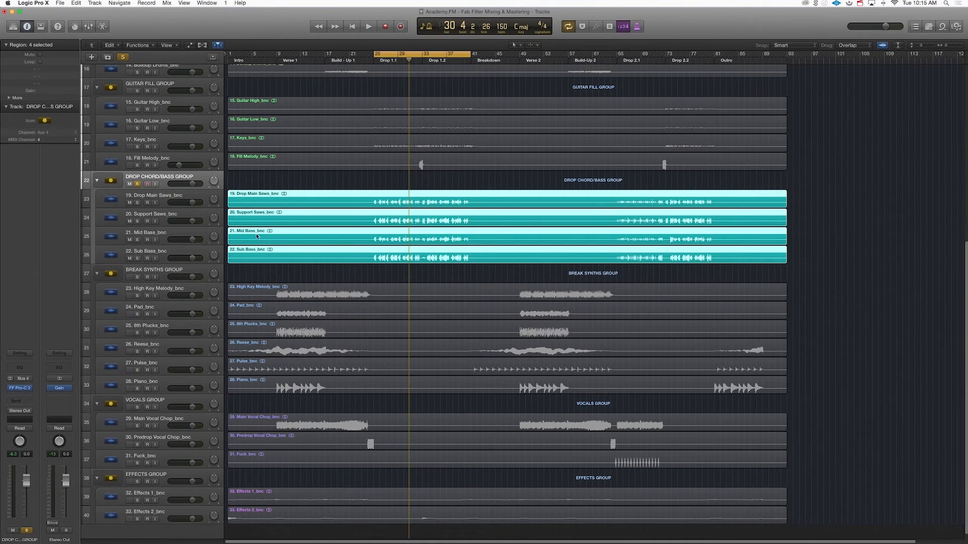
Select the Mid Bass and Sub Bass tracks and take the Drop Chord/Bass Group out of solo.
{"action": "left_click", "coordinate": [163, 202]}
{"action": "left_click", "coordinate": [159, 254], "text": "shift"}
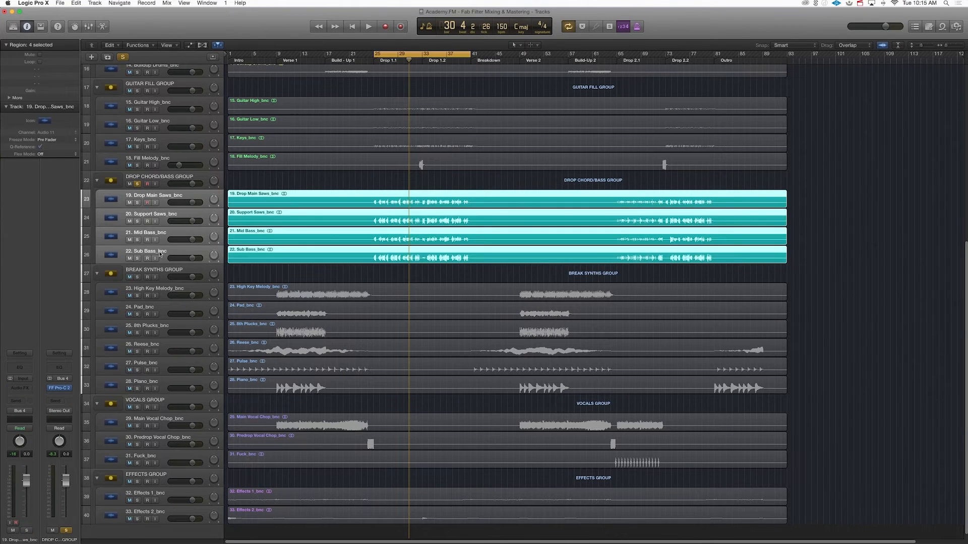
{"action": "left_click", "coordinate": [164, 234]}
{"action": "left_click", "coordinate": [165, 252], "text": "shift"}
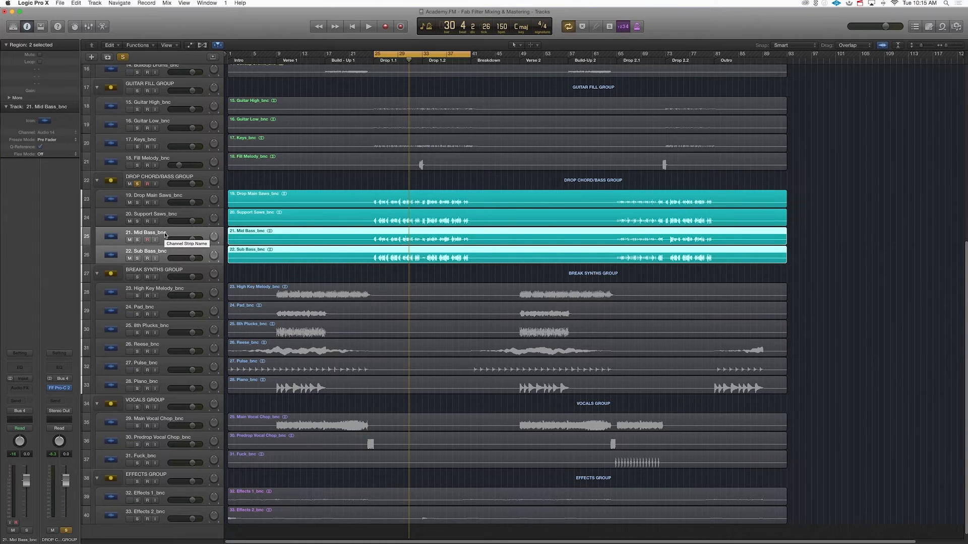
{"action": "left_click", "coordinate": [137, 185]}
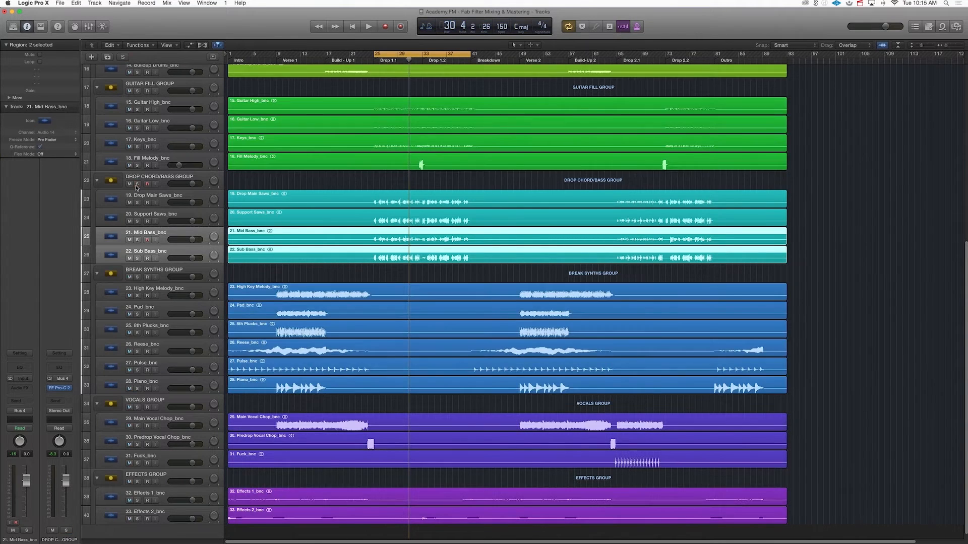
Set the loop range over Verse 1 and Build-Up 1 and look through the Break Synths, Vocals and Effects groups.
{"action": "scroll", "coordinate": [330, 226], "scroll_direction": "down", "scroll_amount": 1}
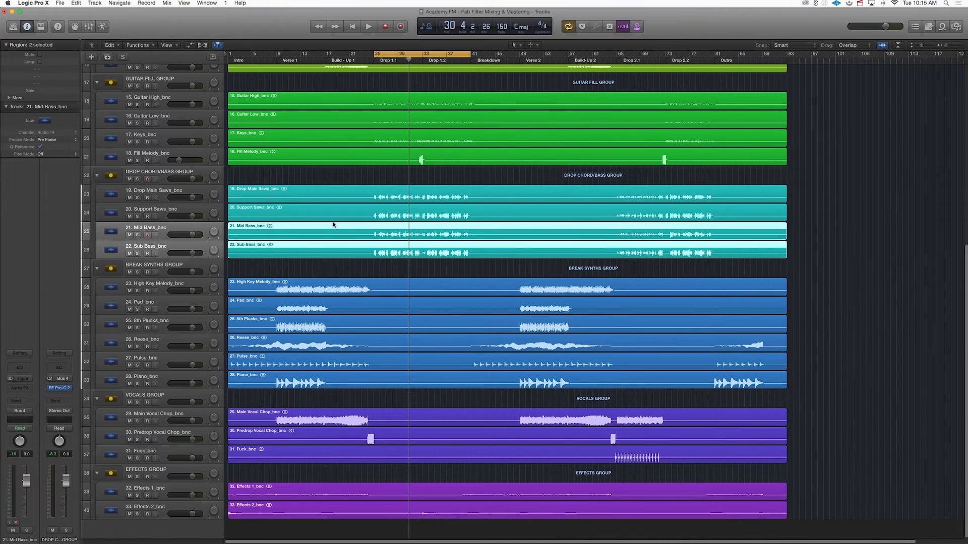
{"action": "left_click_drag", "start_coordinate": [276, 55], "coordinate": [374, 56]}
{"action": "left_click", "coordinate": [161, 268]}
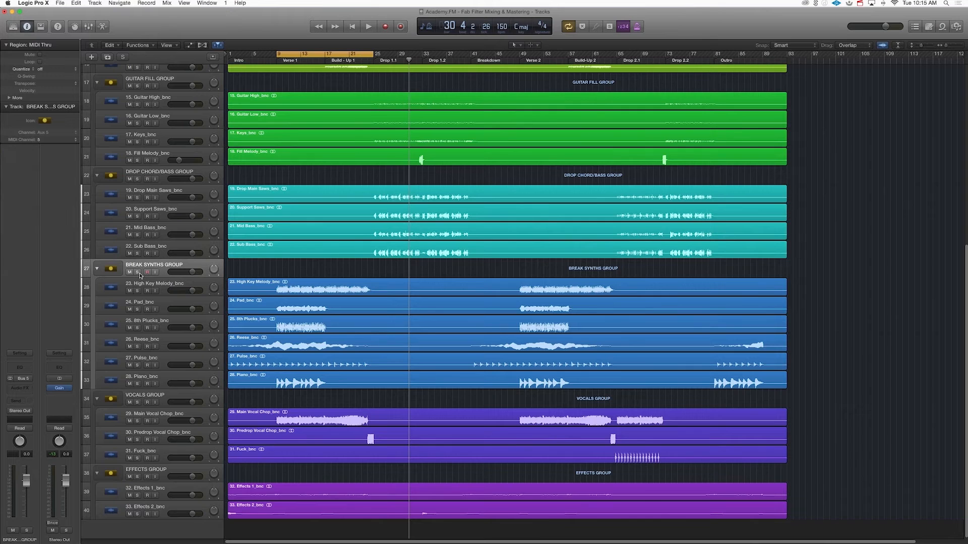
{"action": "left_click", "coordinate": [171, 394]}
{"action": "left_click", "coordinate": [165, 264]}
{"action": "left_click", "coordinate": [161, 470]}
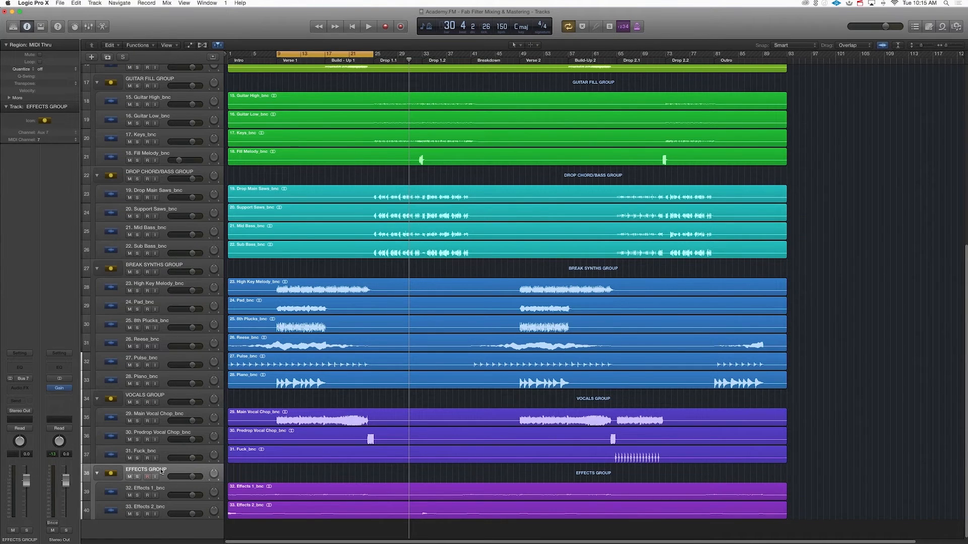
Solo the Break Synths Group and play the looped verse.
{"action": "left_click", "coordinate": [146, 277]}
{"action": "left_click", "coordinate": [137, 273]}
{"action": "key", "text": "space"}
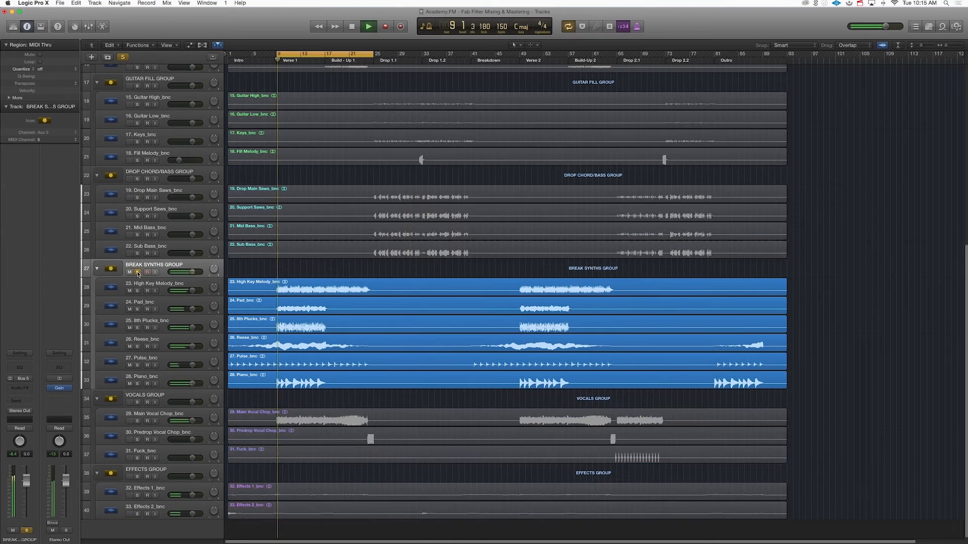
Insert FabFilter Pro-C 2 on the Break Synths Group and move its window to the middle of the arrangement.
{"action": "left_click", "coordinate": [20, 388]}
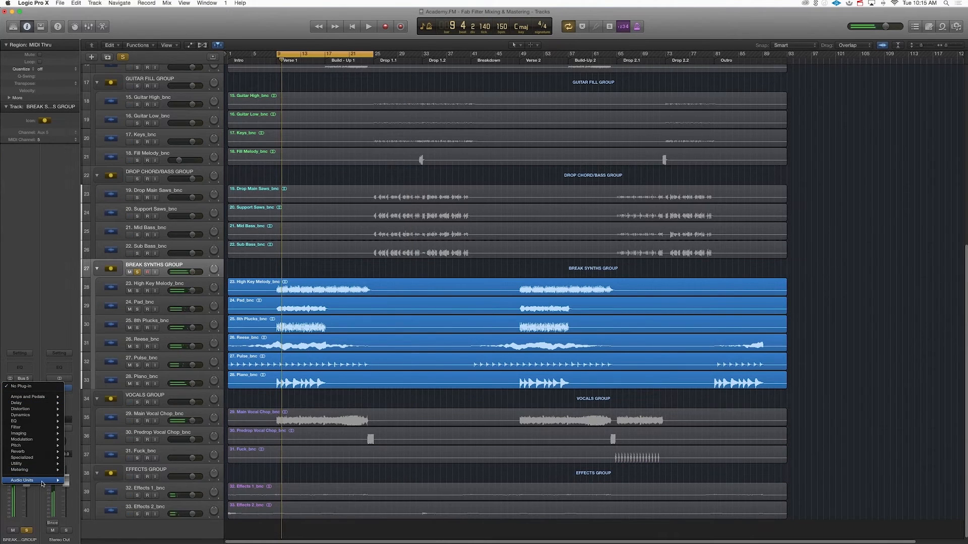
{"action": "mouse_move", "coordinate": [40, 482]}
{"action": "mouse_move", "coordinate": [93, 366]}
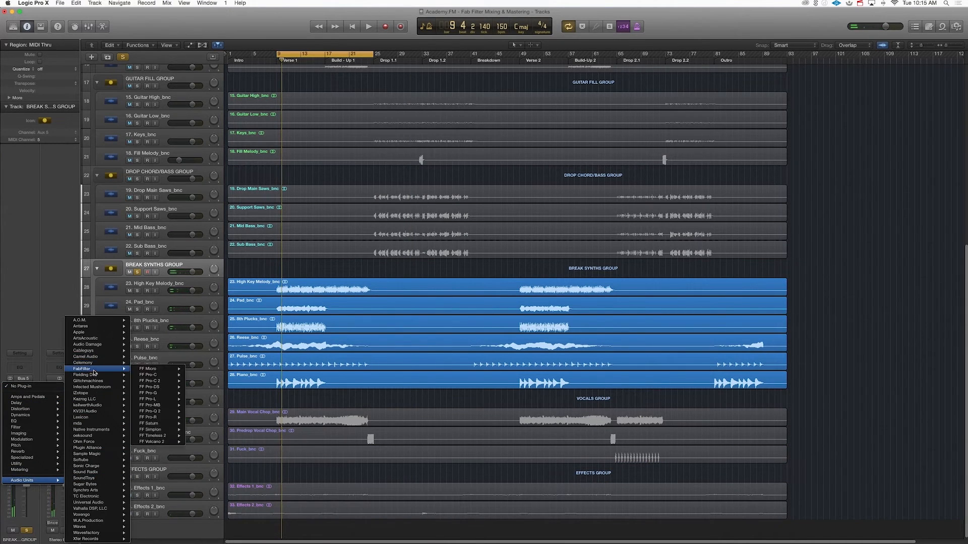
{"action": "left_click", "coordinate": [158, 381]}
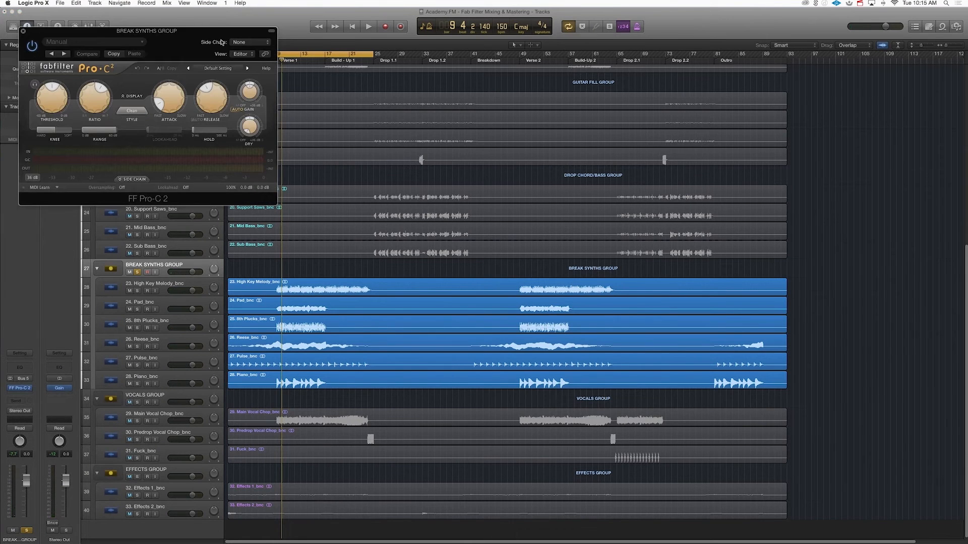
{"action": "left_click_drag", "start_coordinate": [251, 74], "coordinate": [618, 221]}
Play the soloed verse, set the compressor's threshold, reduce the ratio to about 2:1 and lengthen the release.
{"action": "key", "text": "space"}
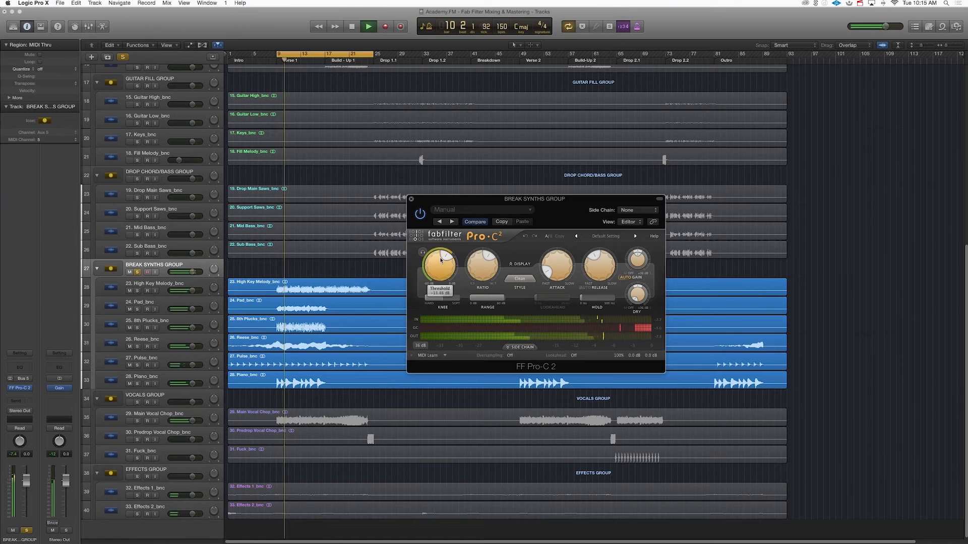
{"action": "left_click_drag", "start_coordinate": [441, 260], "coordinate": [485, 289]}
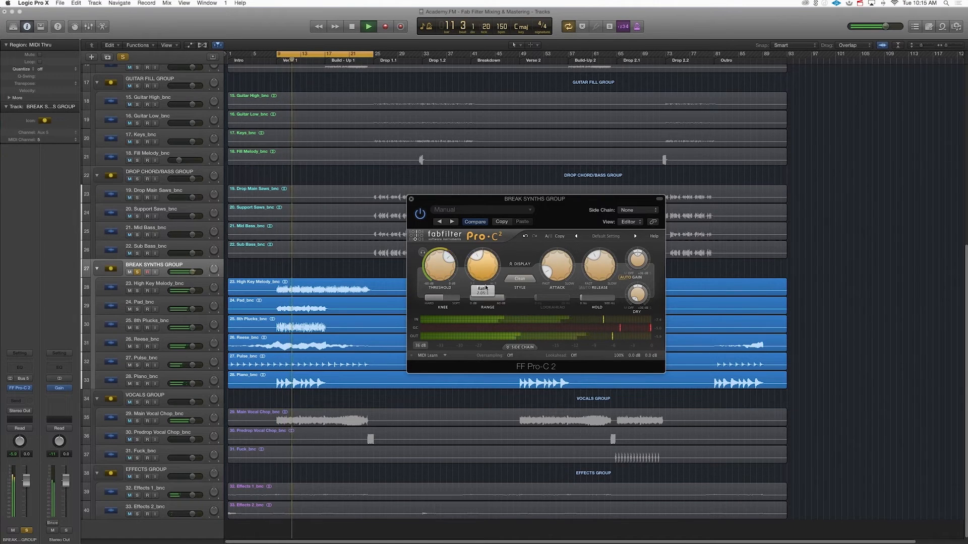
{"action": "left_click_drag", "start_coordinate": [604, 271], "coordinate": [603, 254]}
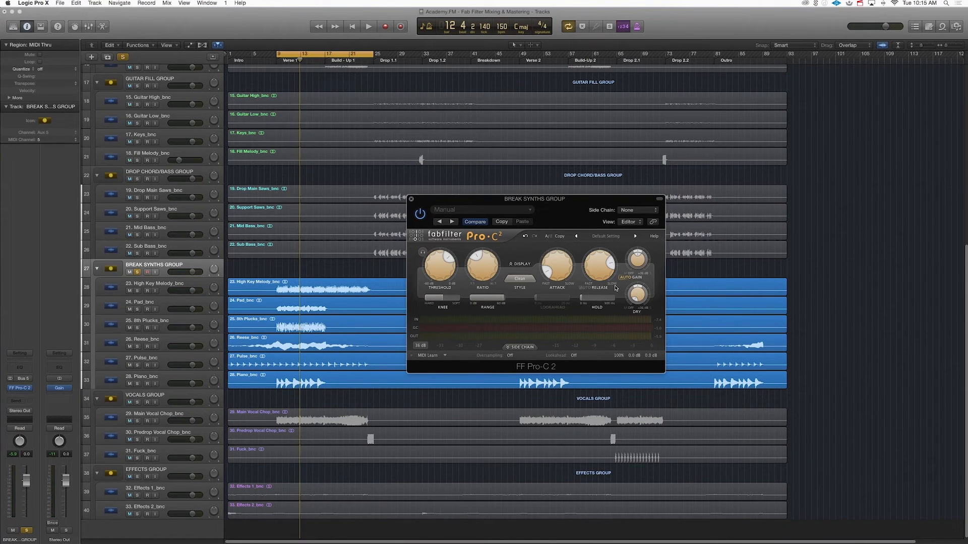
{"action": "mouse_move", "coordinate": [566, 263]}
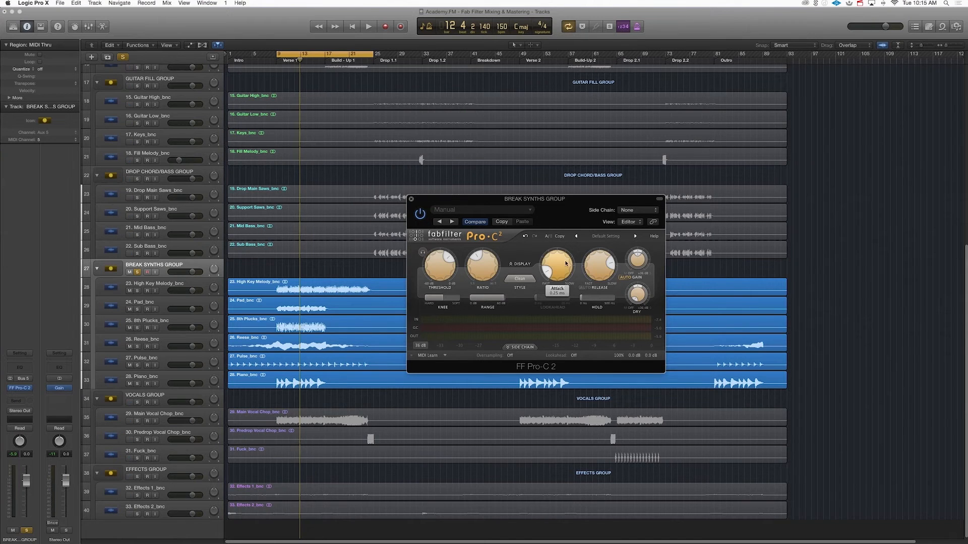
Expand the compressor's level display, enlarge the plug-in window and replay the verse to watch the gain reduction.
{"action": "key", "text": "space"}
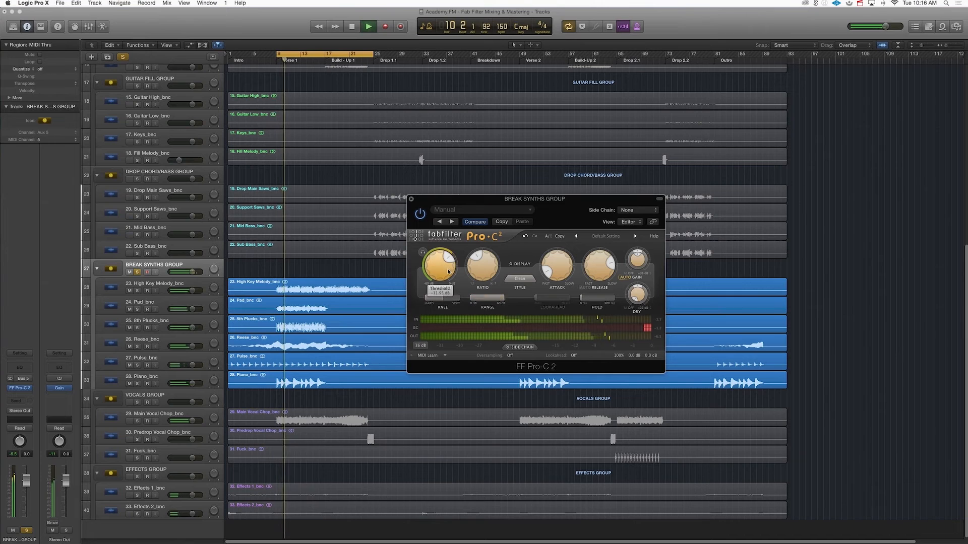
{"action": "left_click", "coordinate": [521, 264]}
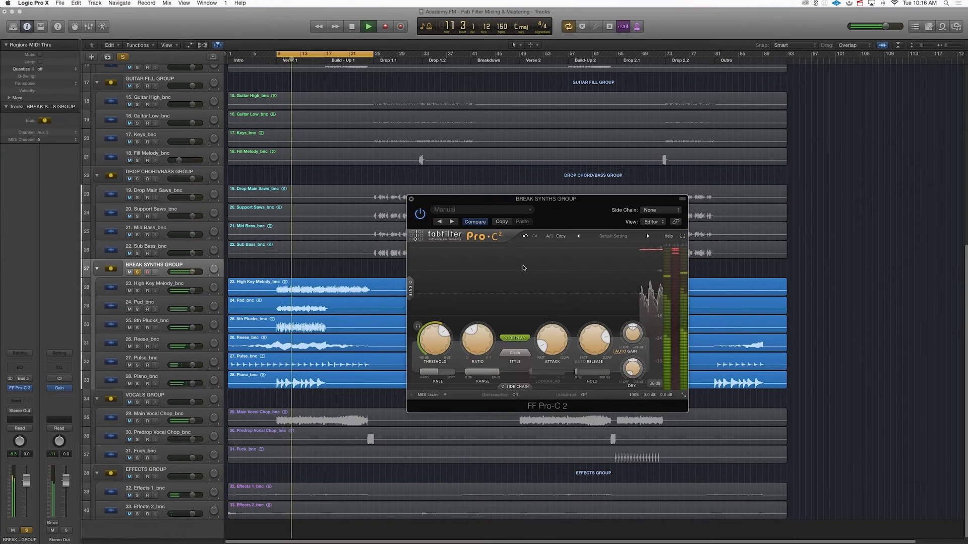
{"action": "key", "text": "space"}
{"action": "left_click_drag", "start_coordinate": [544, 231], "coordinate": [461, 128]}
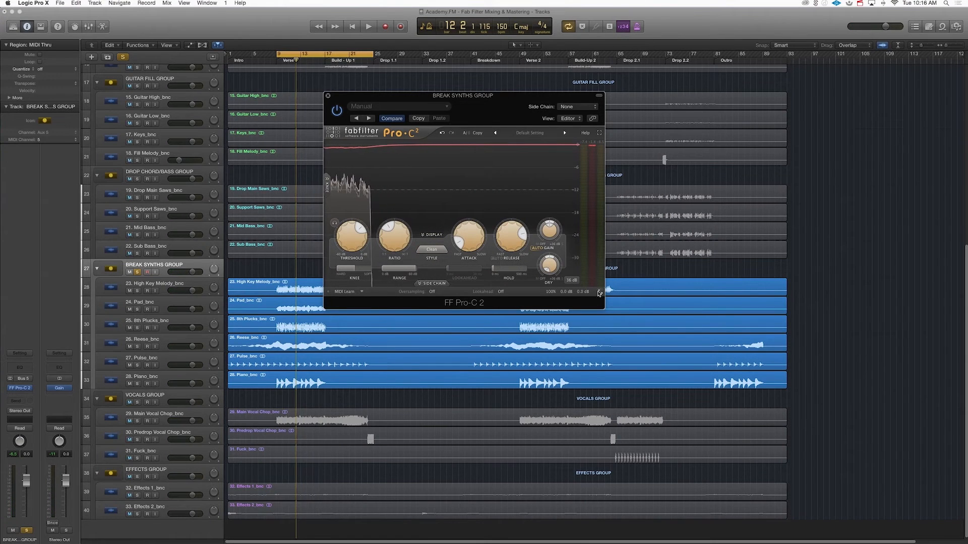
{"action": "left_click_drag", "start_coordinate": [612, 310], "coordinate": [708, 386]}
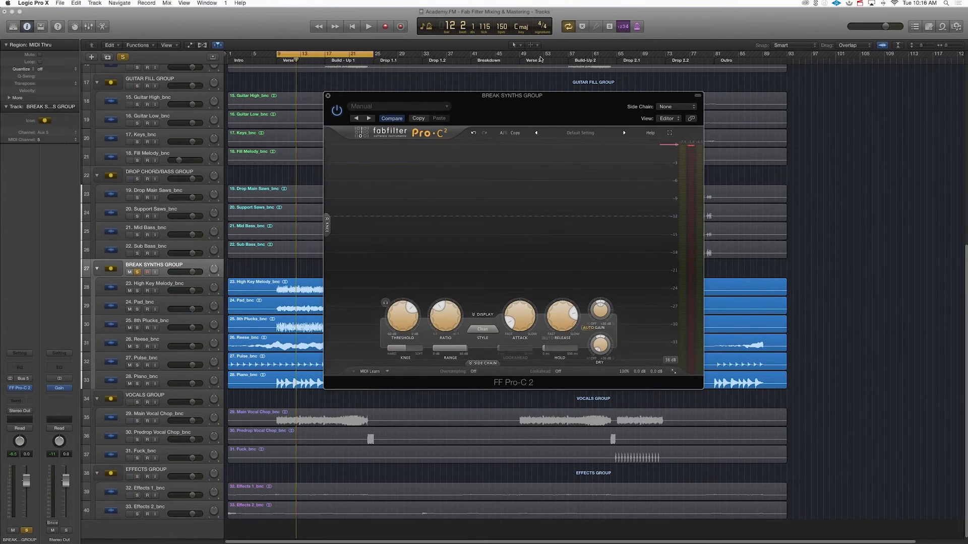
{"action": "left_click_drag", "start_coordinate": [552, 96], "coordinate": [497, 71]}
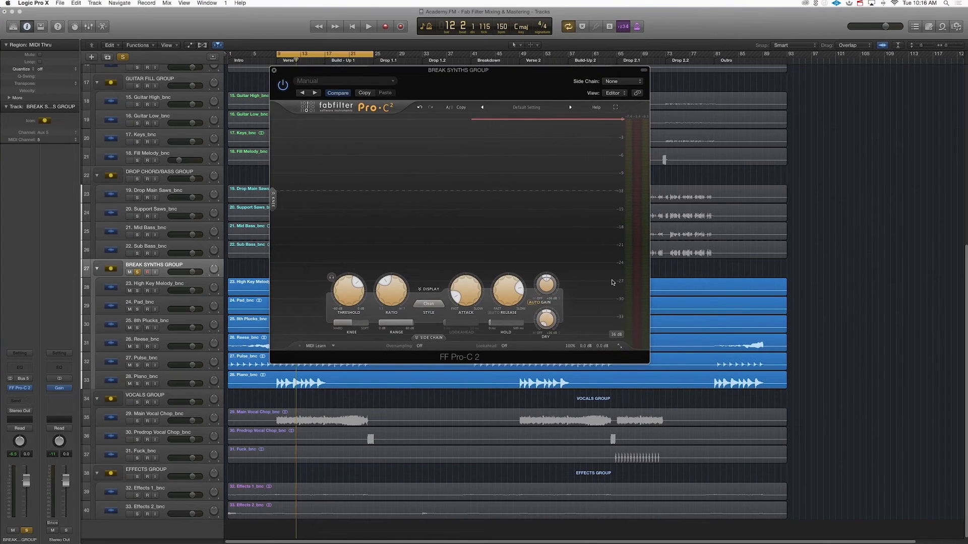
{"action": "key", "text": "space"}
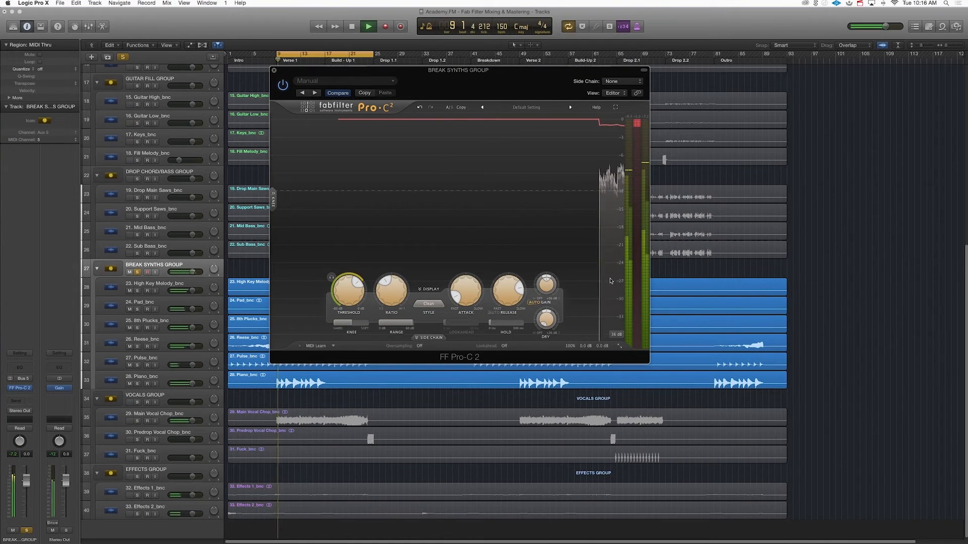
Reduce the plug-in window, place it clear of the break synth track headers and fine-tune the threshold during playback.
{"action": "left_click", "coordinate": [621, 346]}
{"action": "left_click", "coordinate": [627, 355]}
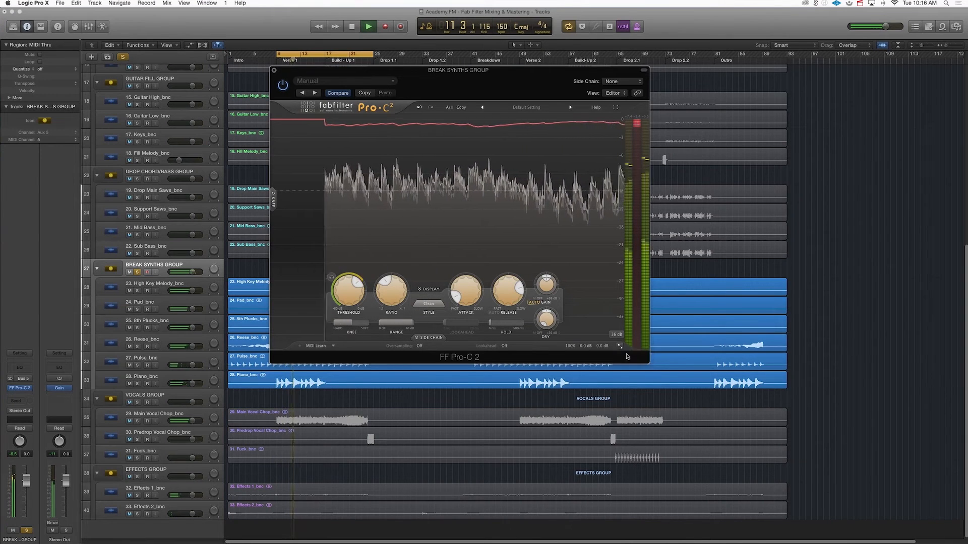
{"action": "left_click_drag", "start_coordinate": [377, 101], "coordinate": [670, 193]}
{"action": "key", "text": "space"}
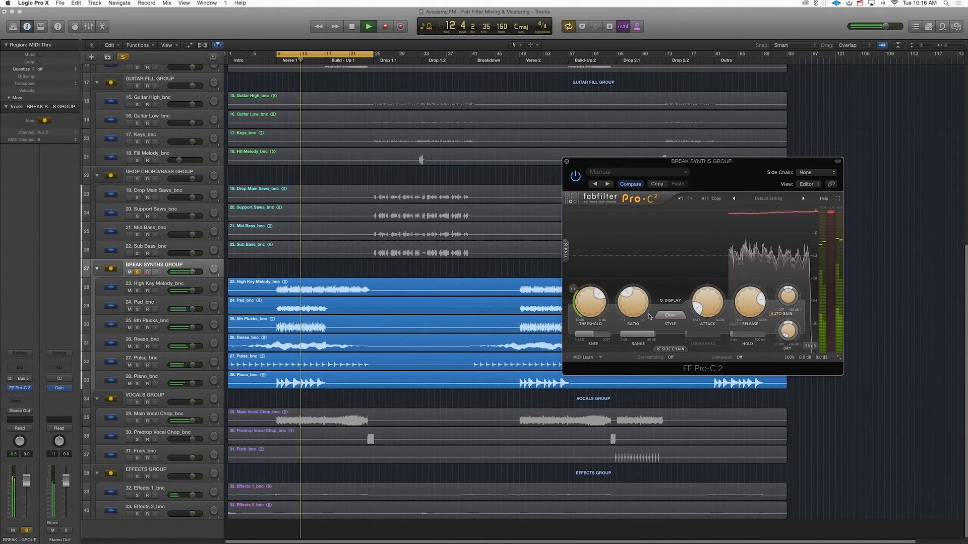
{"action": "left_click_drag", "start_coordinate": [590, 296], "coordinate": [590, 303]}
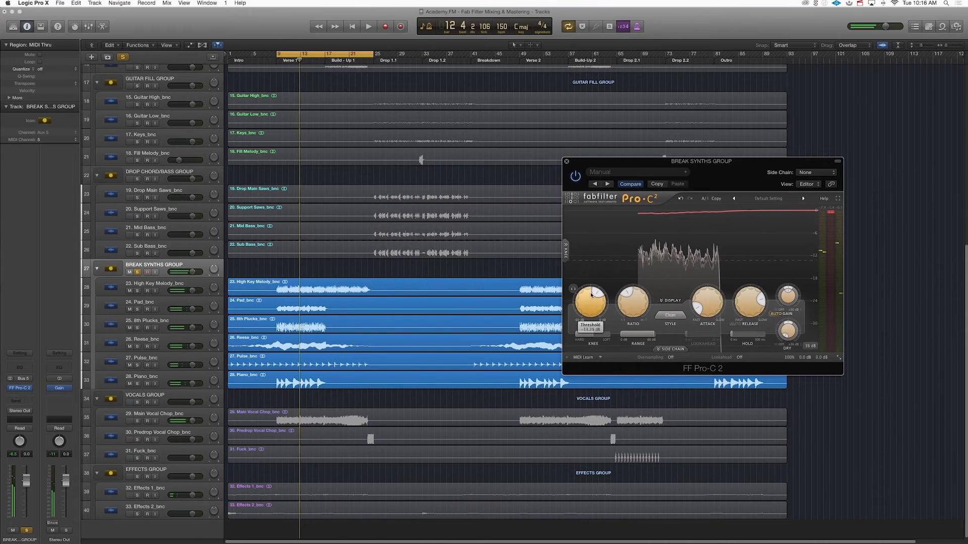
Select the six break synth tracks from High Key Melody to Piano and lower their volumes together to about -4.5 dB.
{"action": "left_click", "coordinate": [182, 283]}
{"action": "left_click", "coordinate": [179, 375], "text": "shift"}
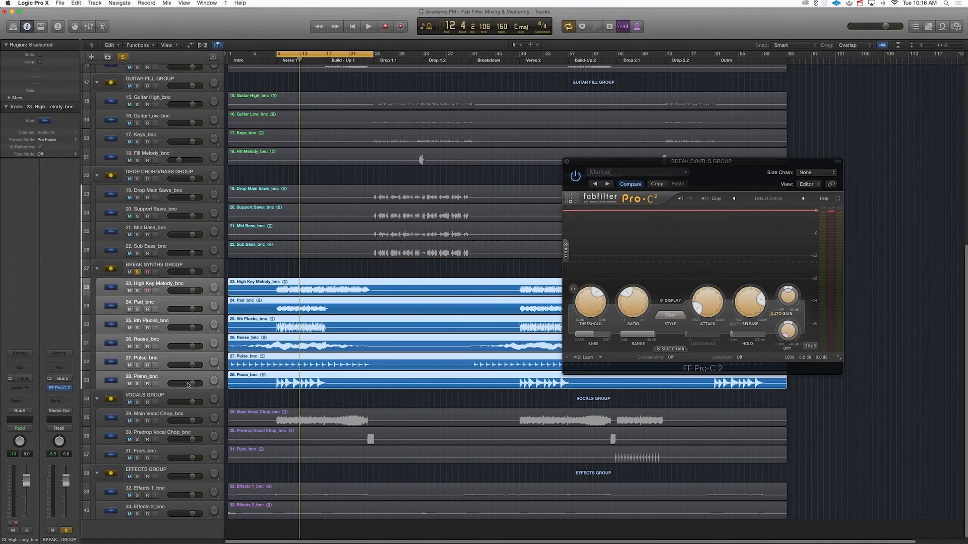
{"action": "left_click_drag", "start_coordinate": [187, 385], "coordinate": [184, 384]}
Replay the verse, lower the Break Synths compressor's threshold to suit the quieter tracks and collapse the level display.
{"action": "key", "text": "space"}
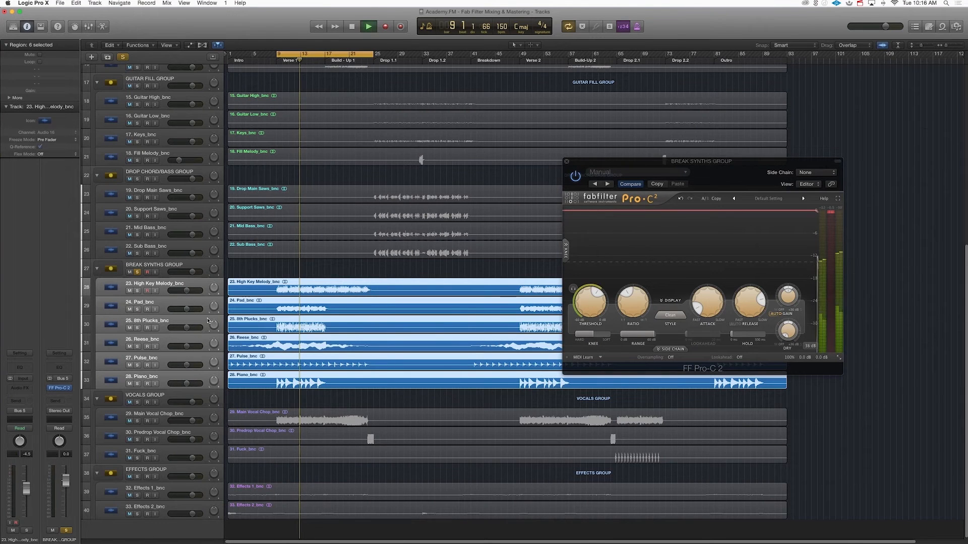
{"action": "mouse_move", "coordinate": [598, 309]}
{"action": "left_click_drag", "start_coordinate": [598, 308], "coordinate": [598, 318]}
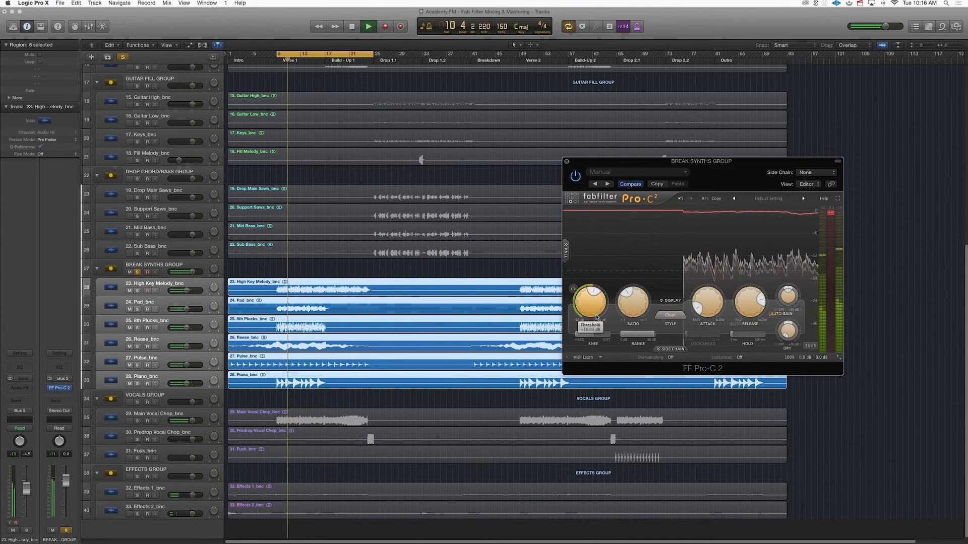
{"action": "left_click", "coordinate": [663, 300]}
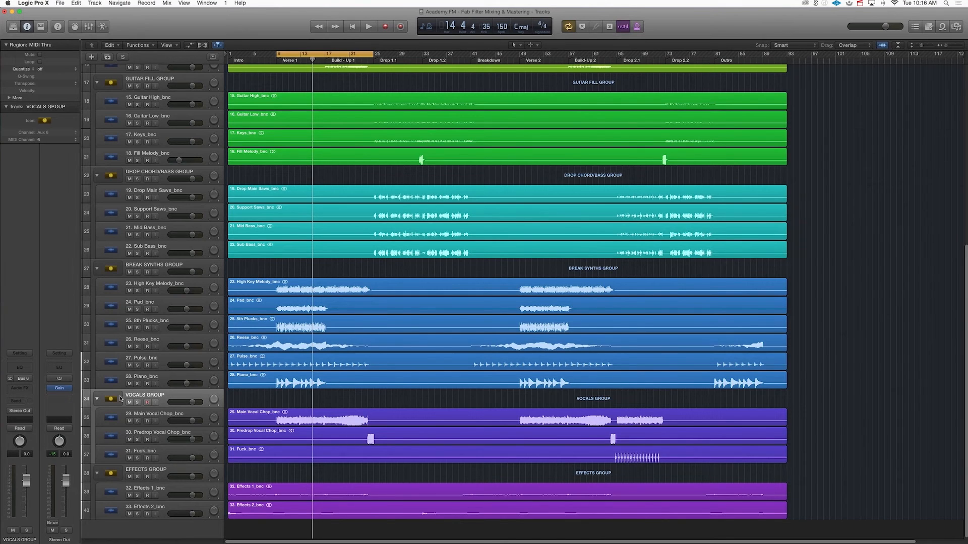
Insert a stereo FabFilter Pro-C 2 on the Vocals Group and move its window clear of the track headers.
{"action": "left_click", "coordinate": [28, 389]}
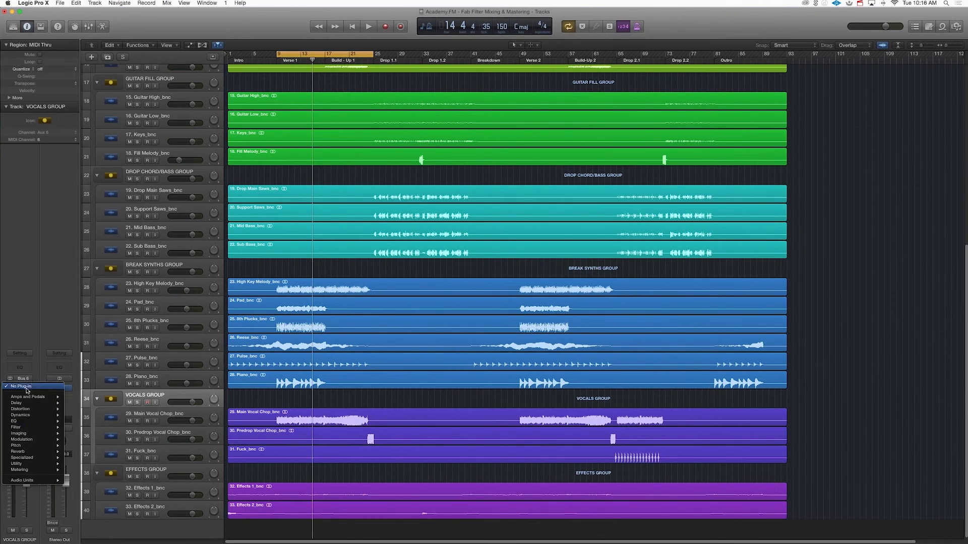
{"action": "mouse_move", "coordinate": [41, 482]}
{"action": "mouse_move", "coordinate": [122, 370]}
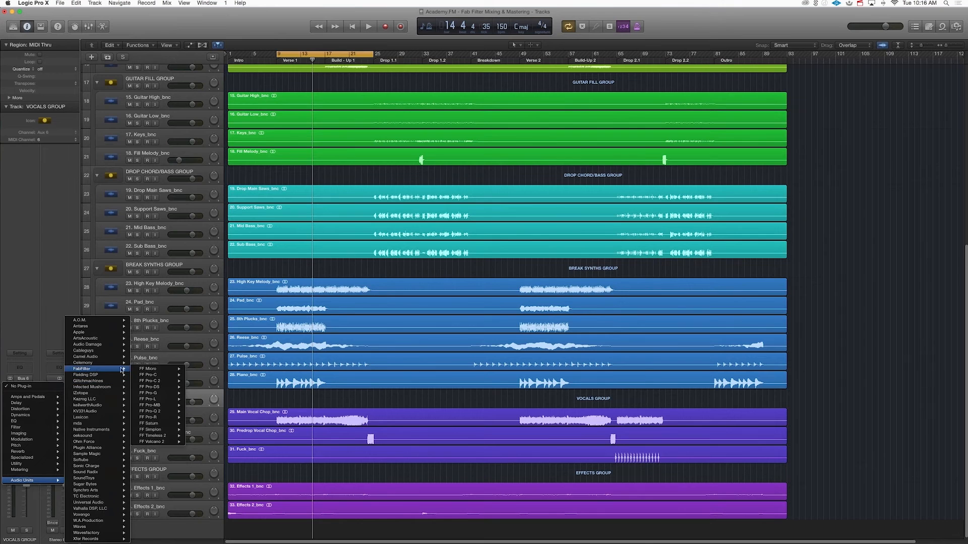
{"action": "mouse_move", "coordinate": [167, 381]}
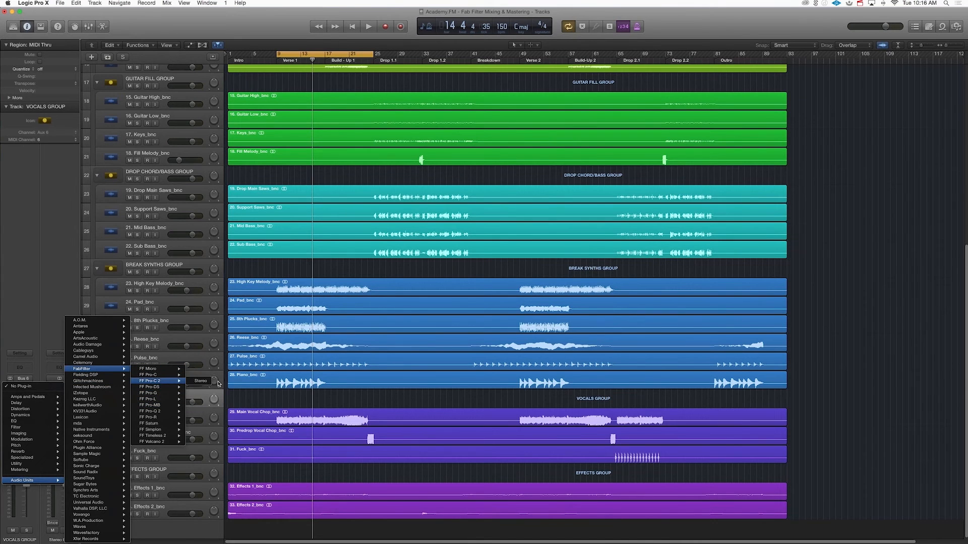
{"action": "left_click", "coordinate": [207, 384]}
{"action": "left_click_drag", "start_coordinate": [200, 42], "coordinate": [723, 172]}
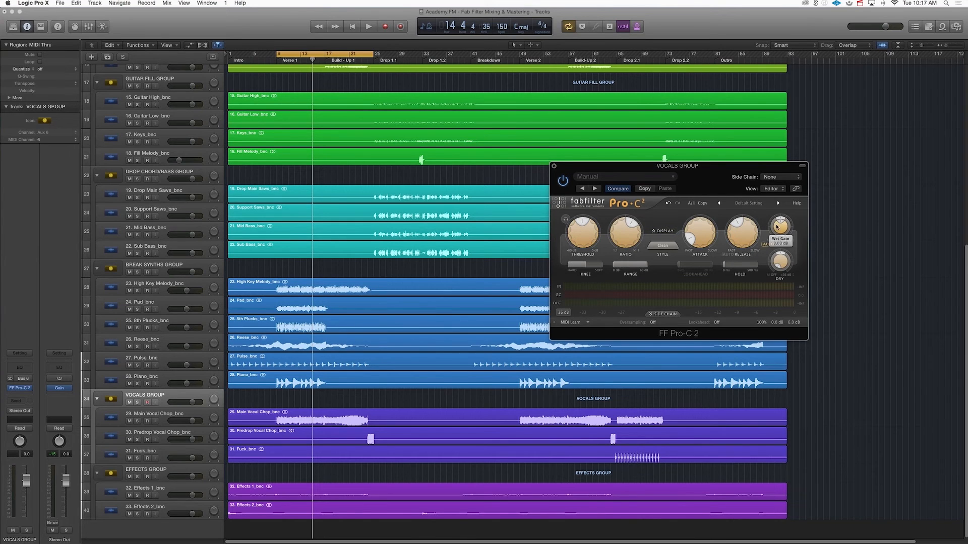
Set the Vocals Group compressor's style to Vocal and play the looped verse.
{"action": "left_click", "coordinate": [672, 247]}
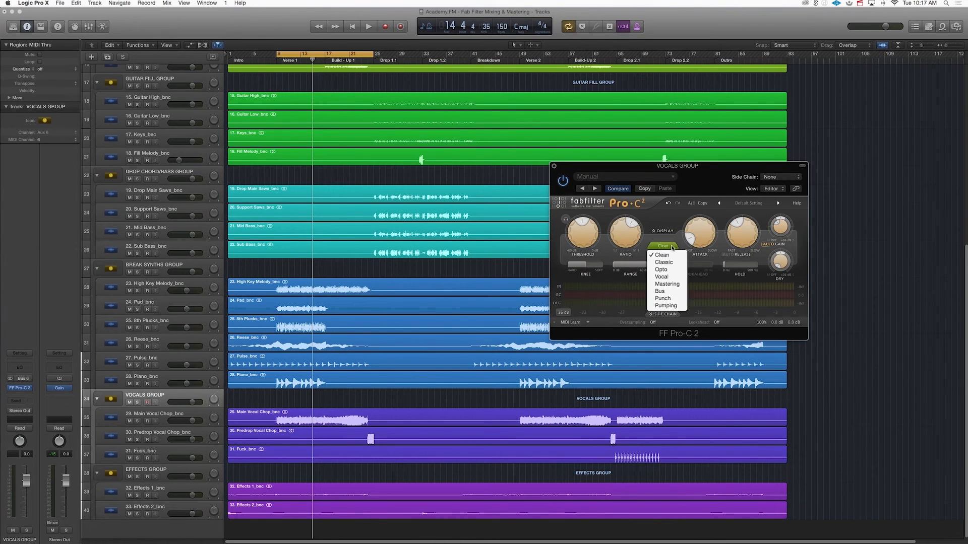
{"action": "left_click", "coordinate": [671, 277]}
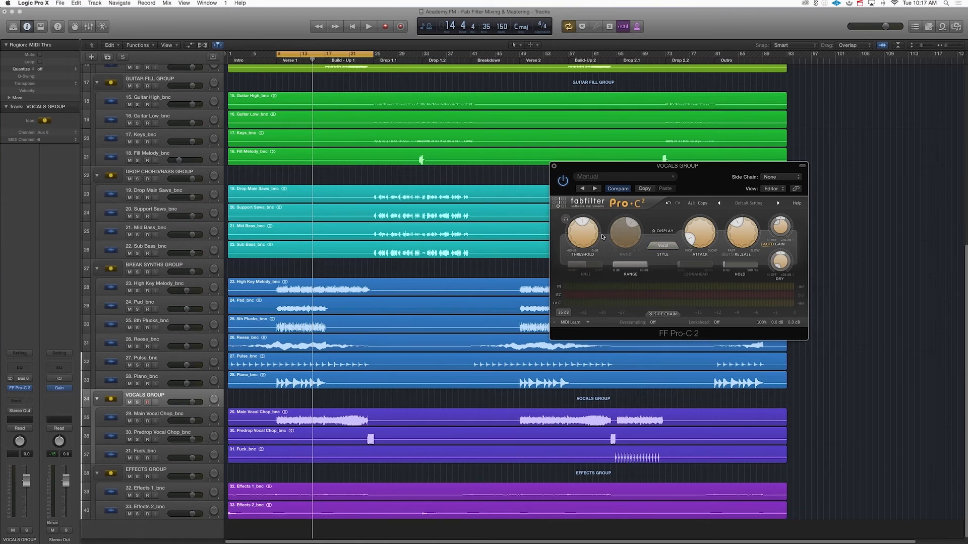
{"action": "key", "text": "space"}
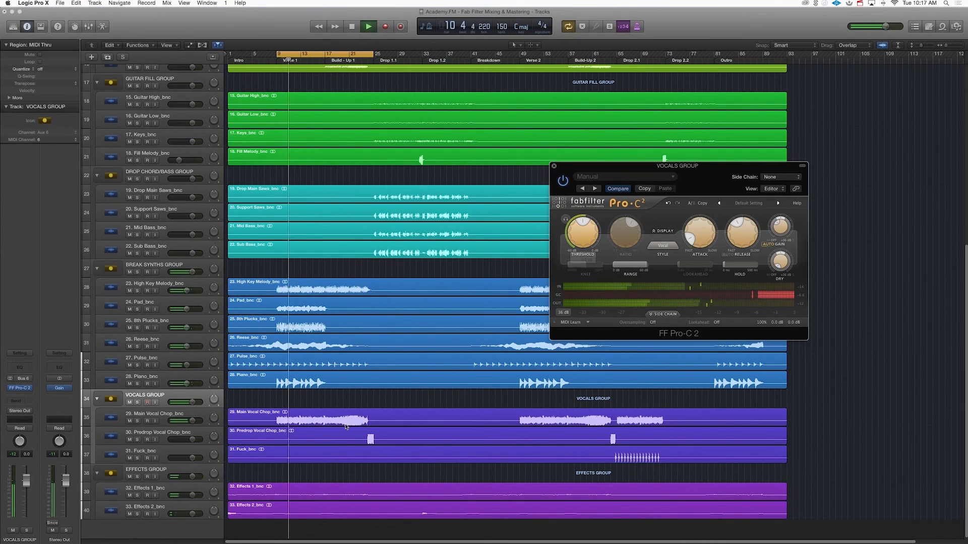
Lower the Main Vocal Chop track's volume to about -5.8 dB, reduce Predrop Vocal Chop similarly and replay the verse.
{"action": "key", "text": "space"}
{"action": "key", "text": "Down"}
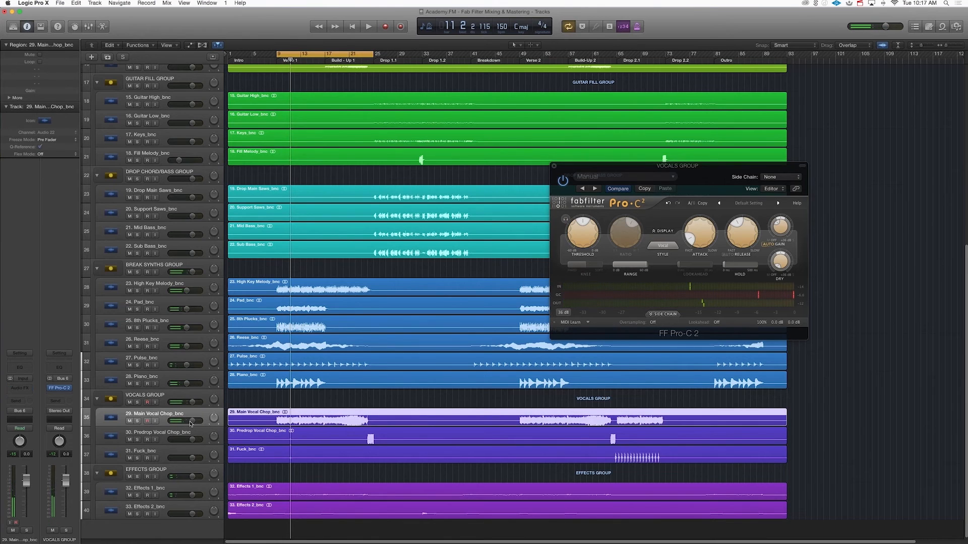
{"action": "key", "text": "space"}
{"action": "mouse_move", "coordinate": [184, 420]}
{"action": "left_mouse_down"}
{"action": "mouse_move", "coordinate": [184, 440]}
{"action": "mouse_move", "coordinate": [185, 420]}
{"action": "left_mouse_up"}
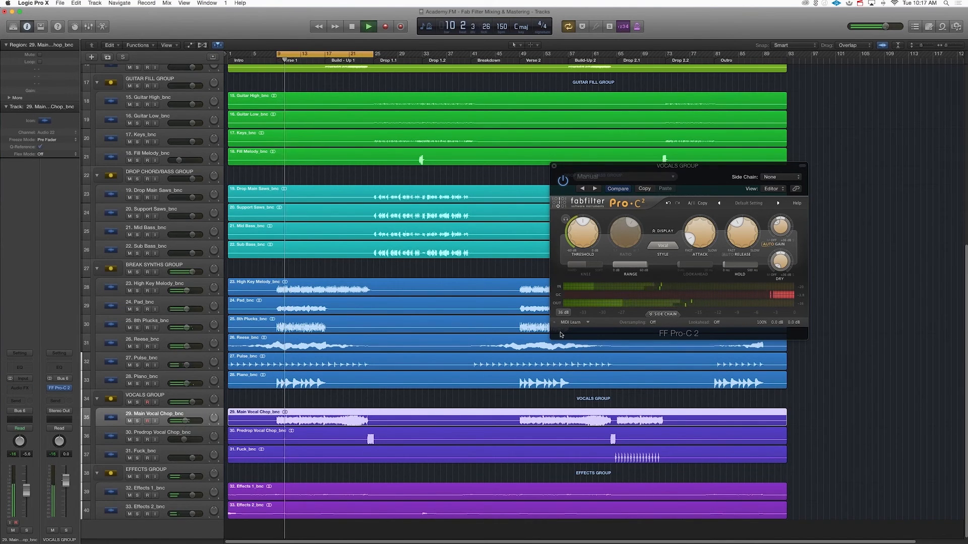
Fine-tune the vocal compressor's release during playback and check its dry gain, wet gain and threshold.
{"action": "left_click_drag", "start_coordinate": [744, 236], "coordinate": [744, 232]}
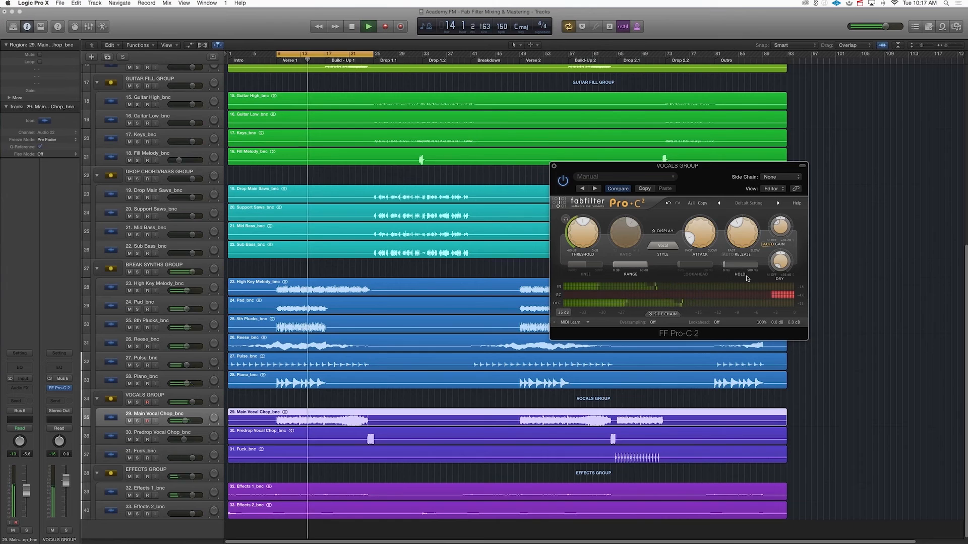
{"action": "mouse_move", "coordinate": [781, 261]}
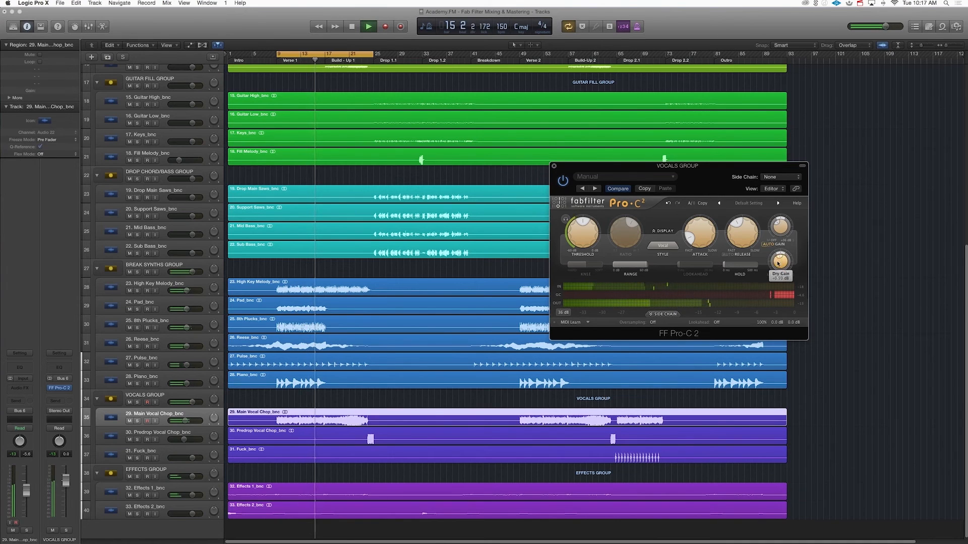
{"action": "mouse_move", "coordinate": [780, 232]}
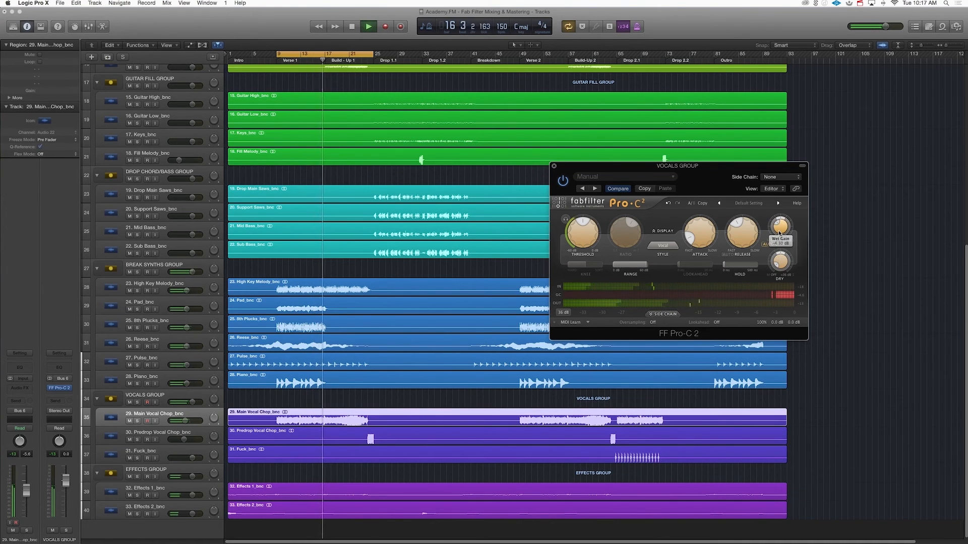
{"action": "mouse_move", "coordinate": [586, 236]}
Expand the vocal compressor's level display and replay the verse to examine its gain reduction.
{"action": "key", "text": "space"}
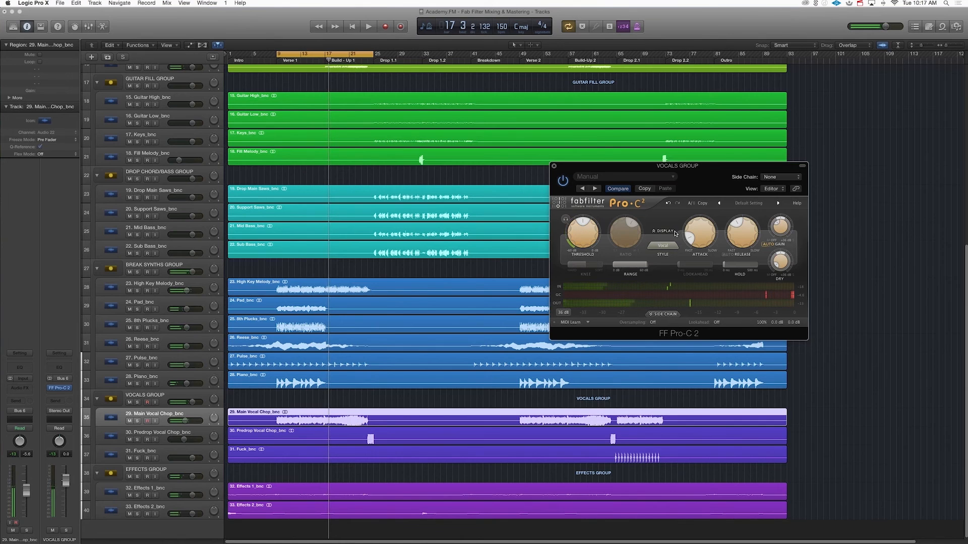
{"action": "left_click", "coordinate": [664, 231]}
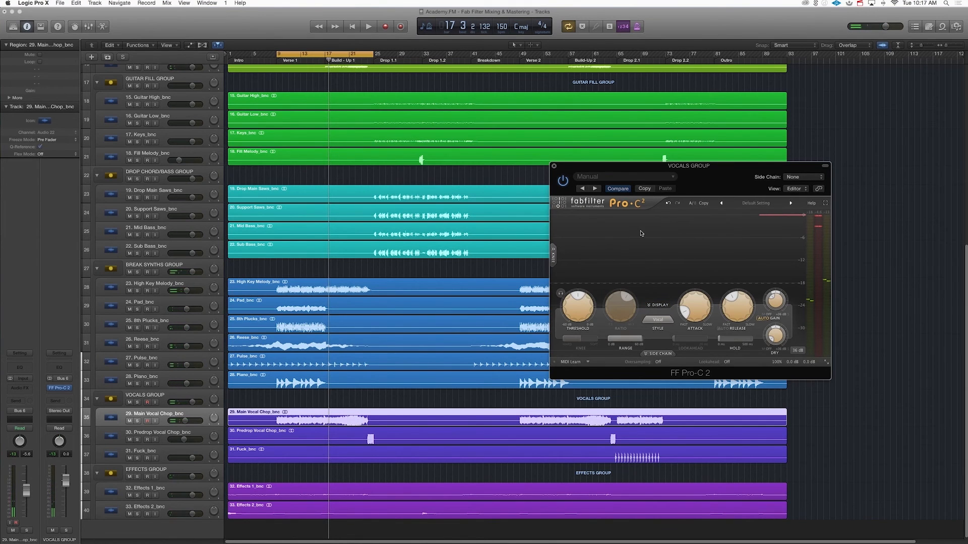
{"action": "key", "text": "space"}
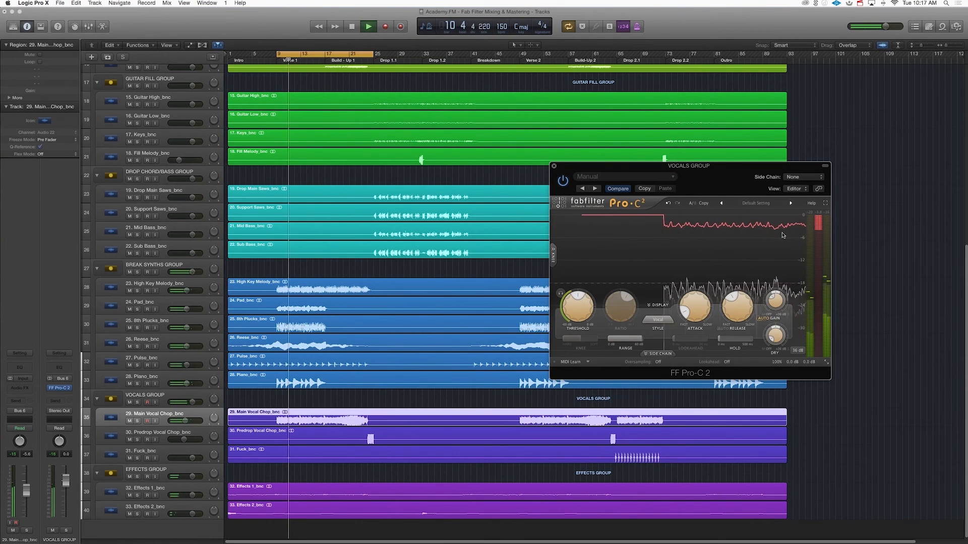
Try a much slower attack on the Vocals Group compressor and replay the verse to hear the difference.
{"action": "key", "text": "space"}
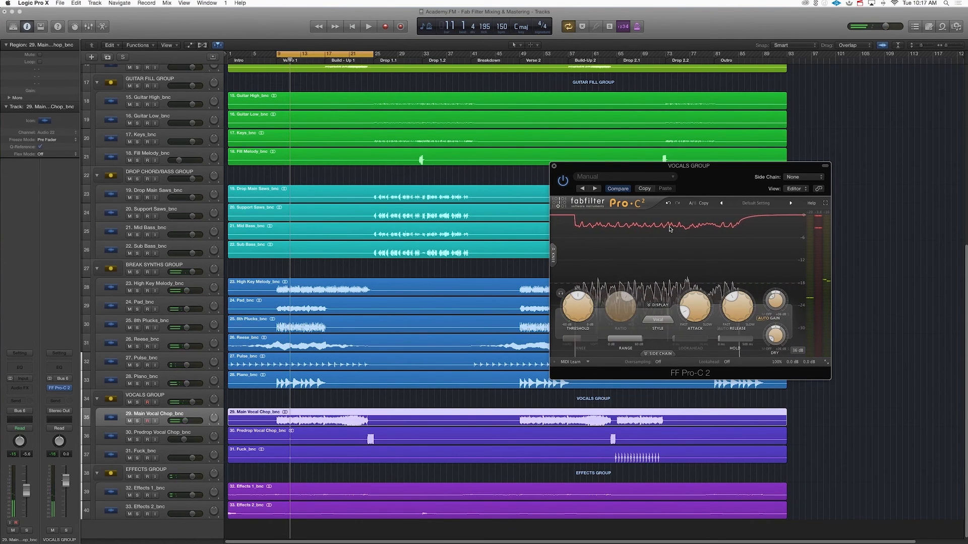
{"action": "left_click_drag", "start_coordinate": [685, 310], "coordinate": [704, 253]}
{"action": "key", "text": "space"}
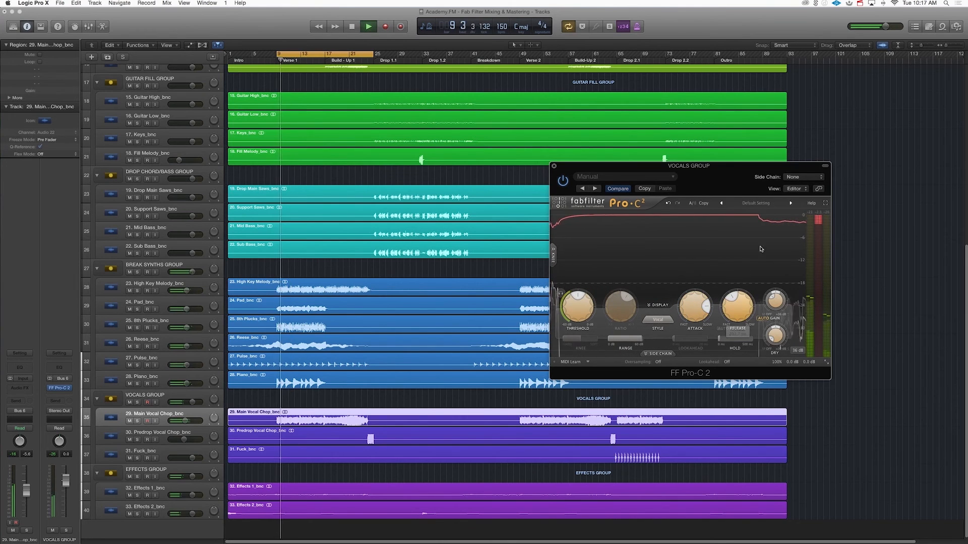
{"action": "key", "text": "space"}
Set the Vocals Group compressor back to a fast attack and close its plugin window.
{"action": "left_click_drag", "start_coordinate": [695, 309], "coordinate": [690, 362]}
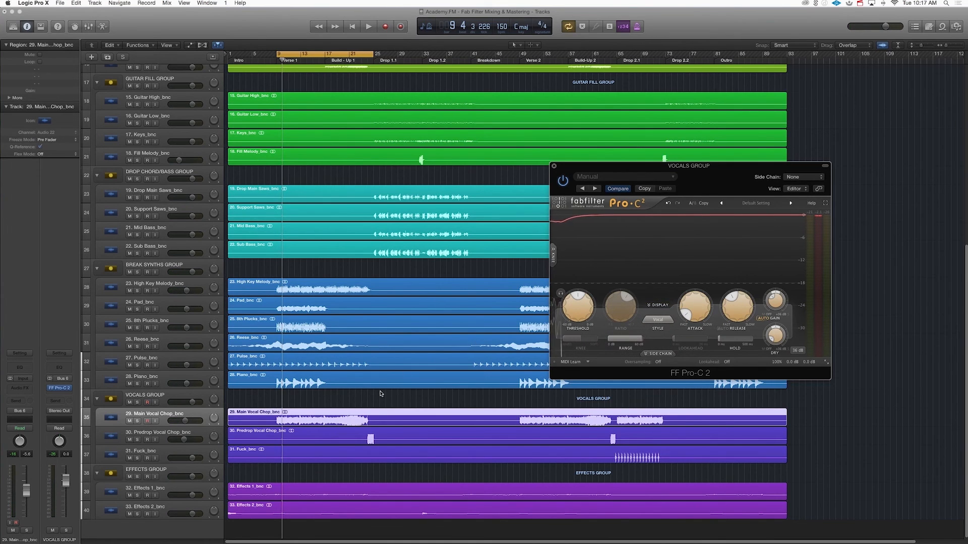
{"action": "left_click", "coordinate": [555, 167]}
Review the track groups from drums to effects and select the Effects 1 track to check its channel strips.
{"action": "scroll", "coordinate": [365, 378], "scroll_direction": "up", "scroll_amount": 10}
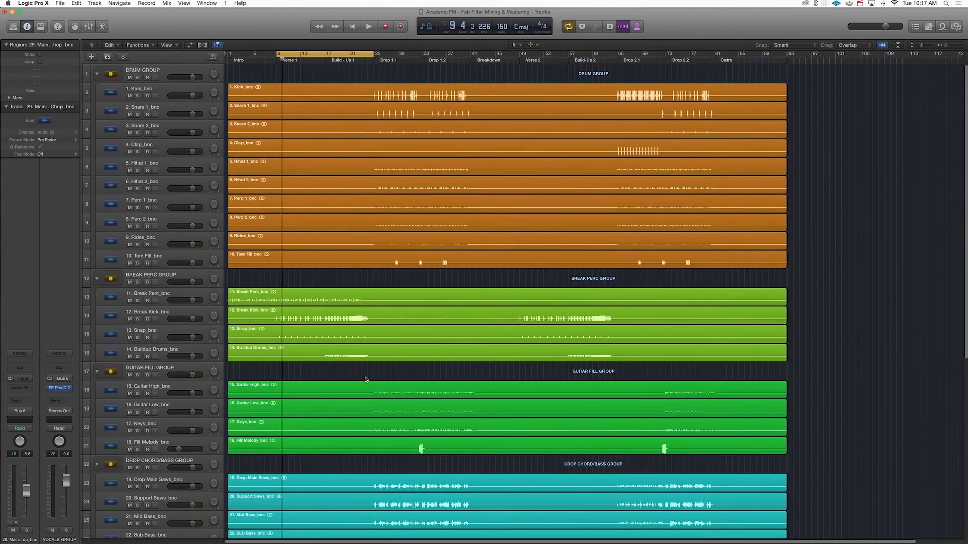
{"action": "scroll", "coordinate": [365, 379], "scroll_direction": "down", "scroll_amount": 15}
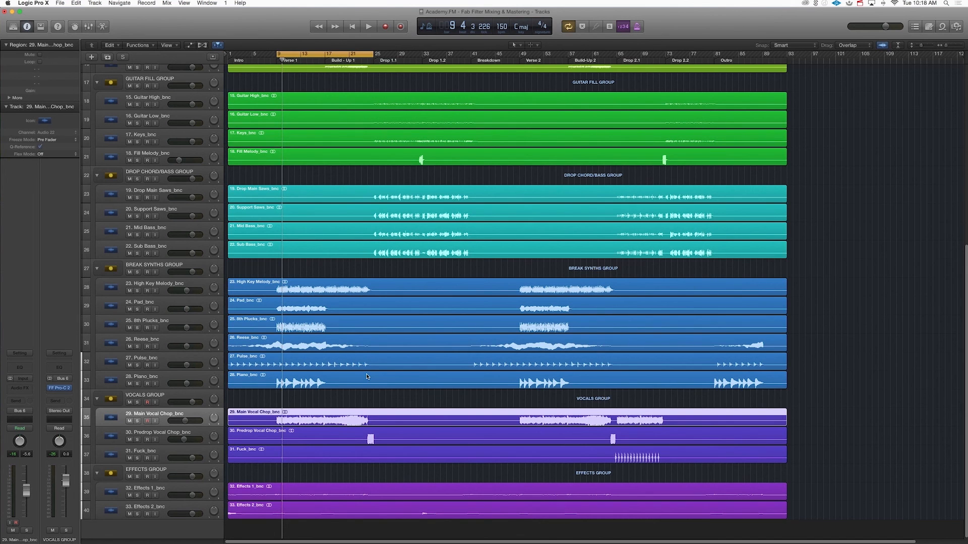
{"action": "scroll", "coordinate": [324, 439], "scroll_direction": "up", "scroll_amount": 5}
{"action": "scroll", "coordinate": [331, 438], "scroll_direction": "down", "scroll_amount": 5}
{"action": "left_click", "coordinate": [161, 487]}
Select all the Drum Group's regions in the arrangement, from Kick through Tom Fill.
{"action": "scroll", "coordinate": [397, 453], "scroll_direction": "up", "scroll_amount": 15}
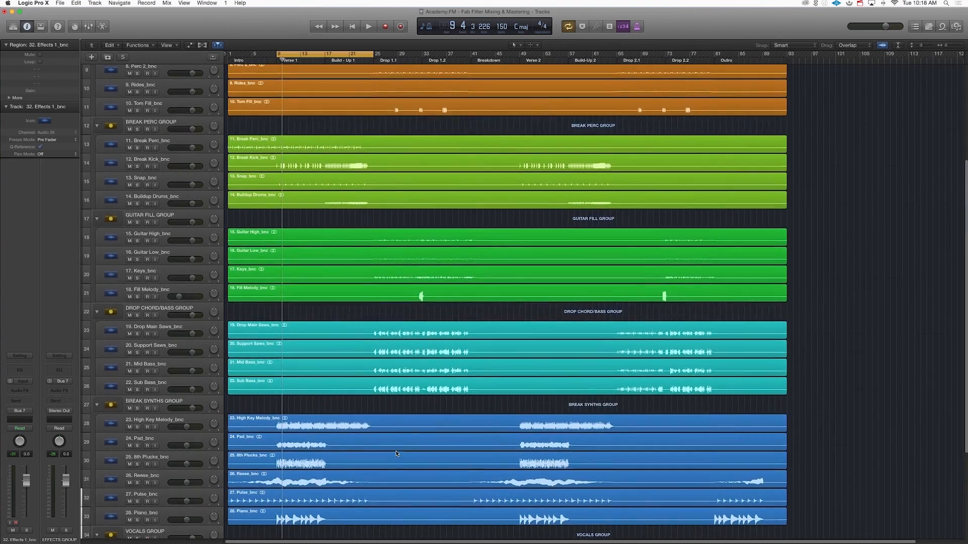
{"action": "scroll", "coordinate": [363, 335], "scroll_direction": "left", "scroll_amount": 2}
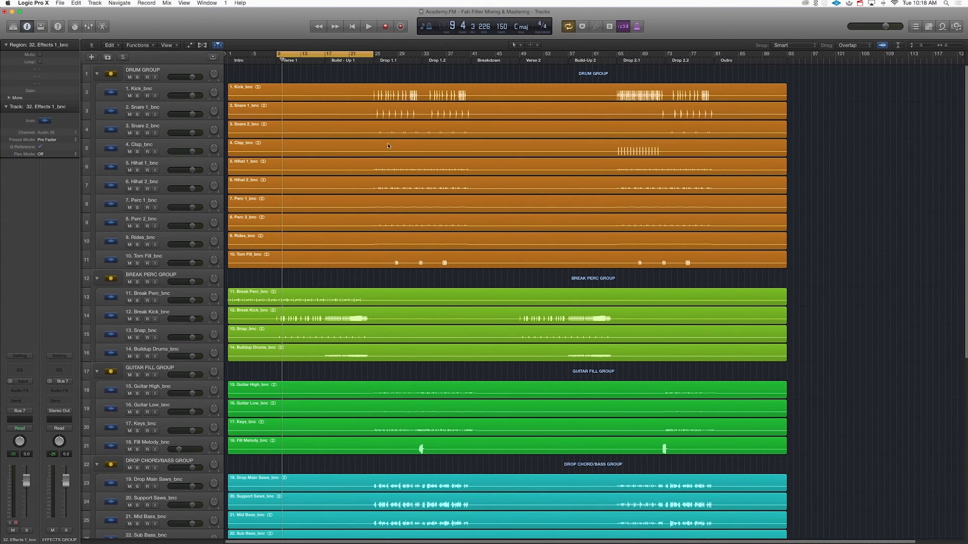
{"action": "left_click_drag", "start_coordinate": [371, 77], "coordinate": [397, 255]}
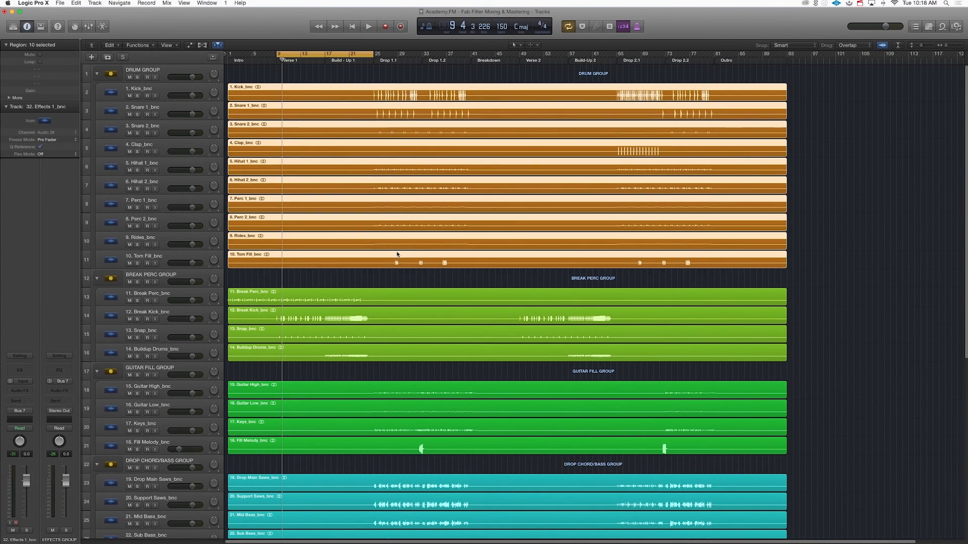